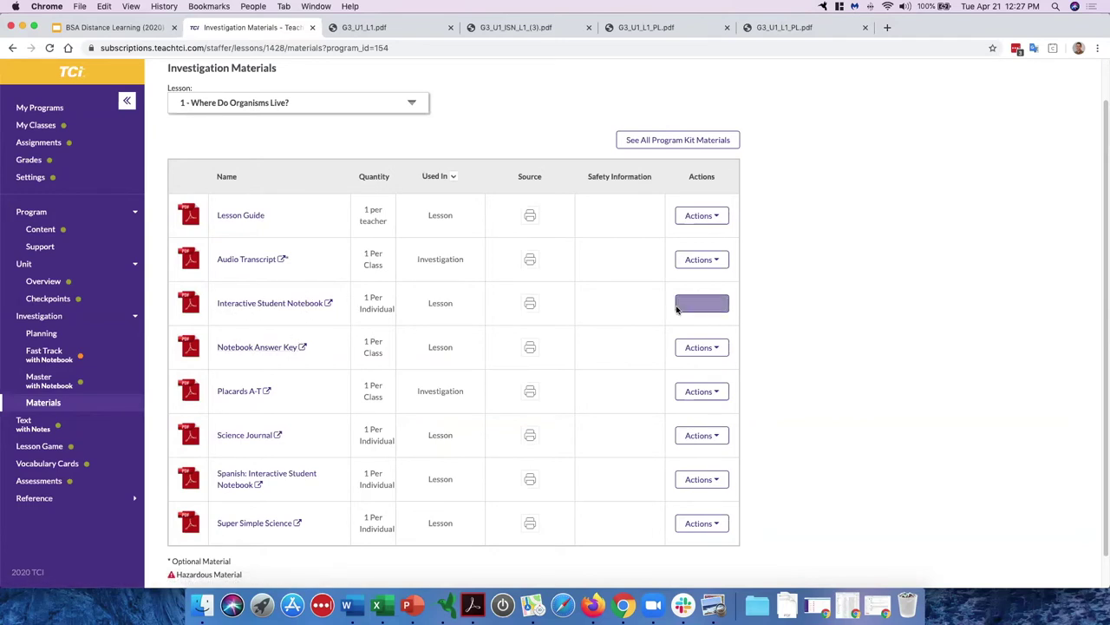
Step: After checking the Interactive Student Notebook's download options, choose Save to Google Drive for Placards A-T
click(707, 304)
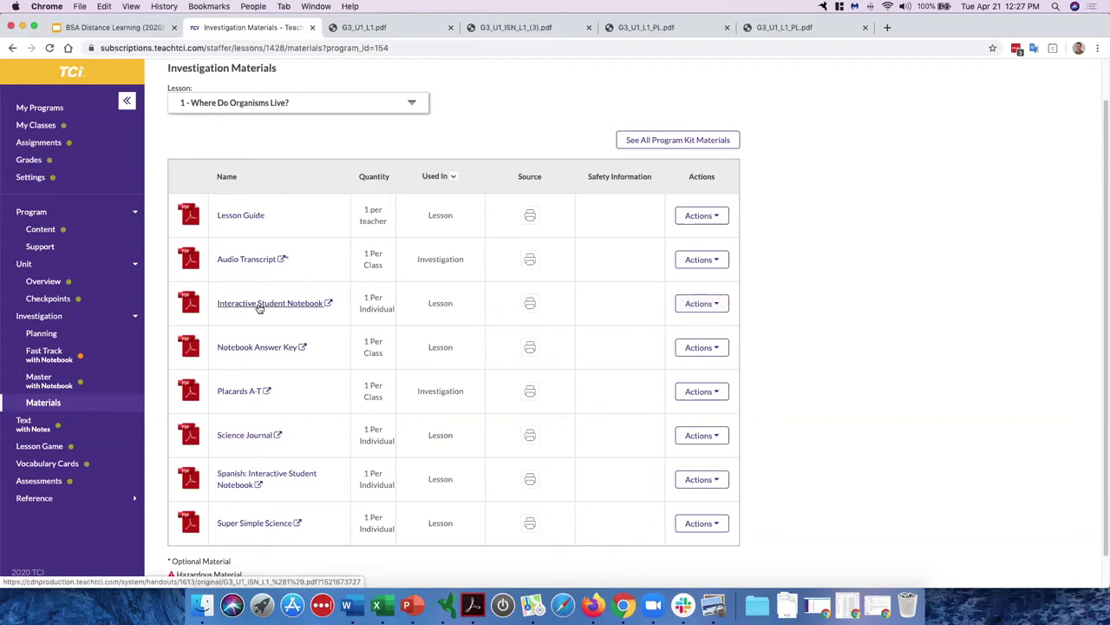
click(715, 307)
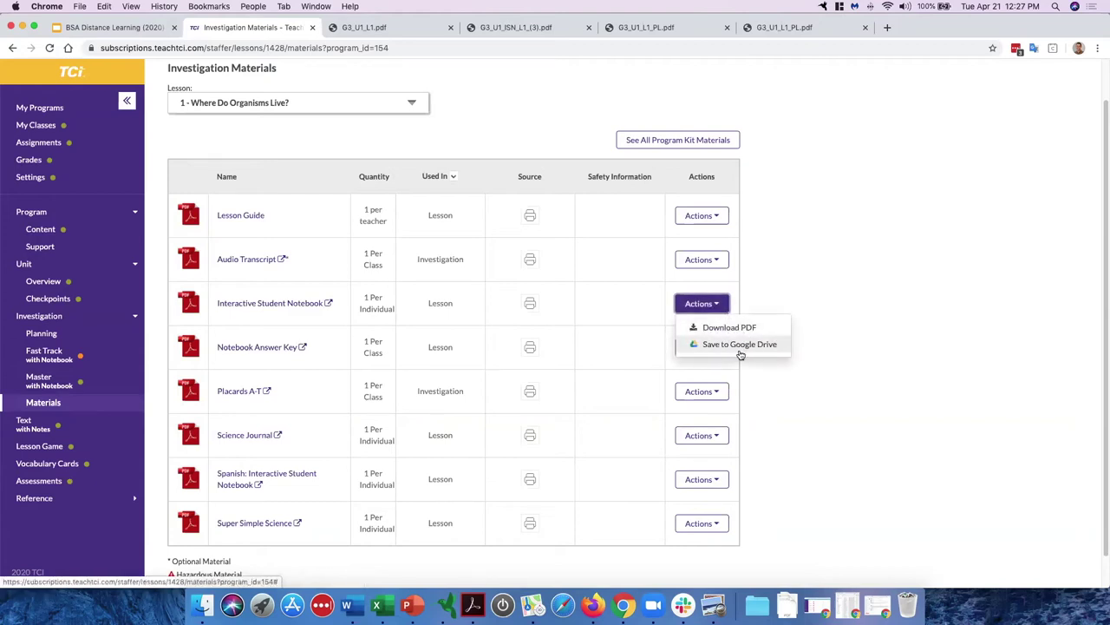
click(812, 251)
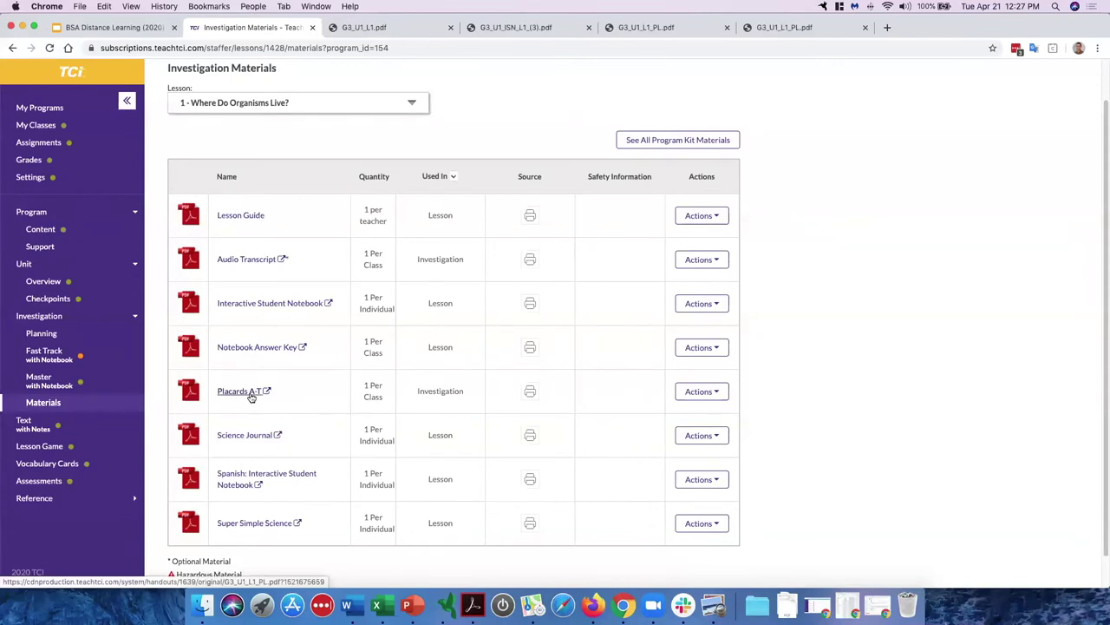
click(710, 393)
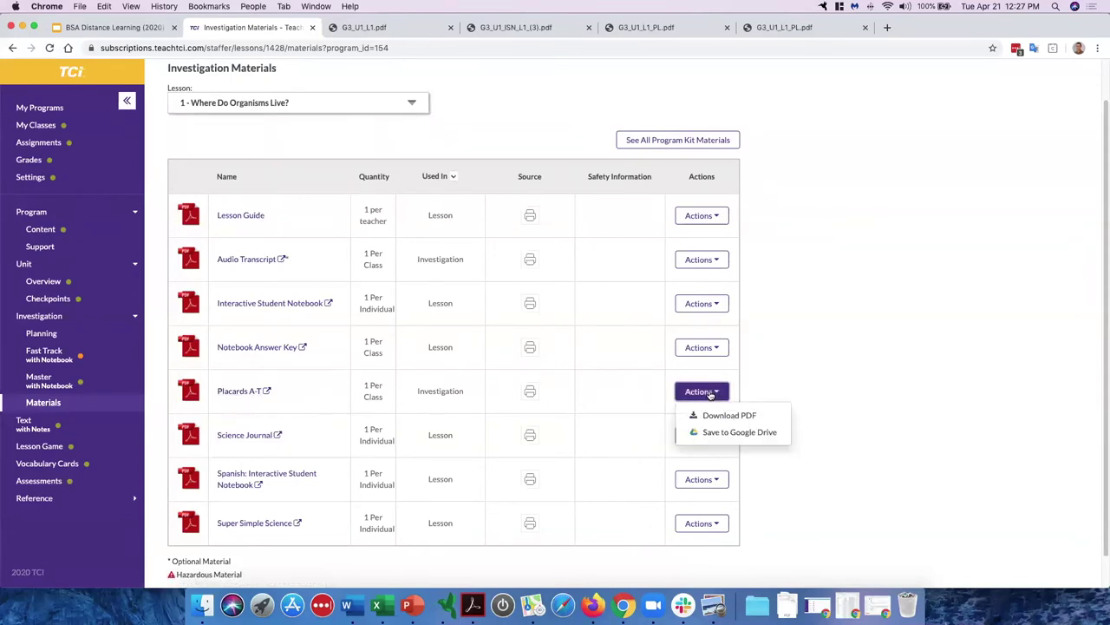
click(729, 434)
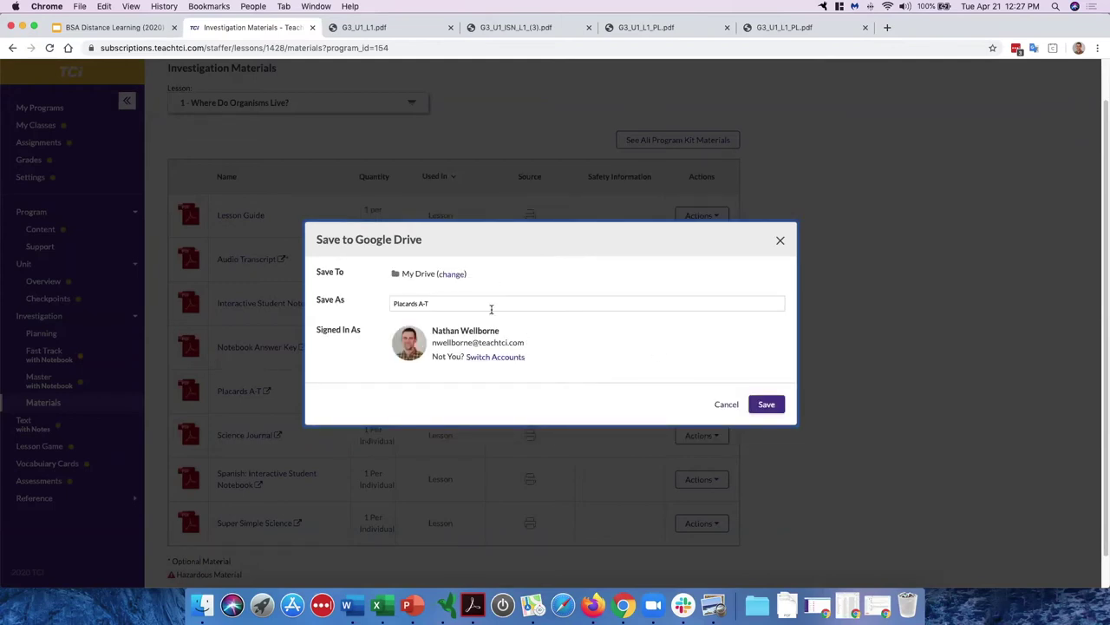
Step: Cancel the Placards A-T Google Drive save and scroll back up the materials list
click(780, 240)
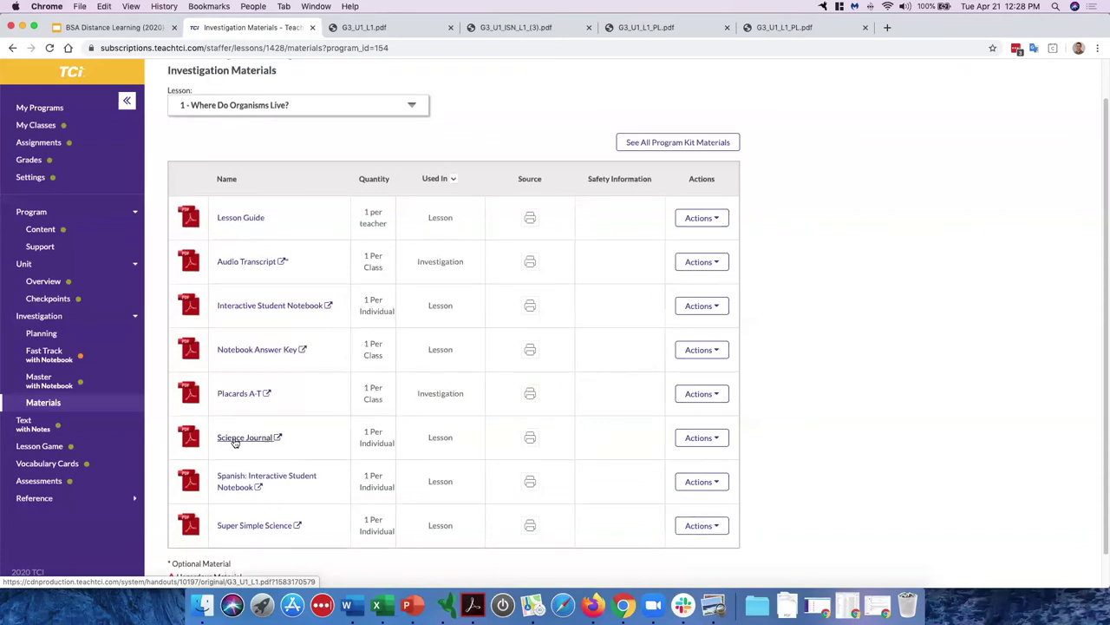
scroll(139, 390, up, 1)
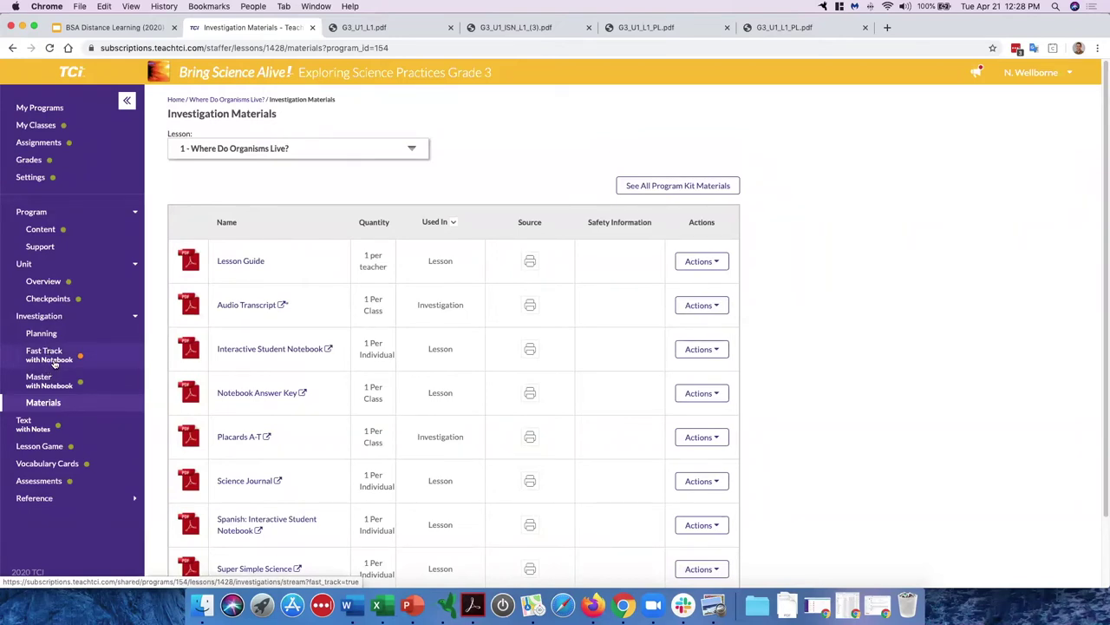
Step: Open the Fast Track with Notebook lesson and expand its Observing Phenomena section
click(54, 363)
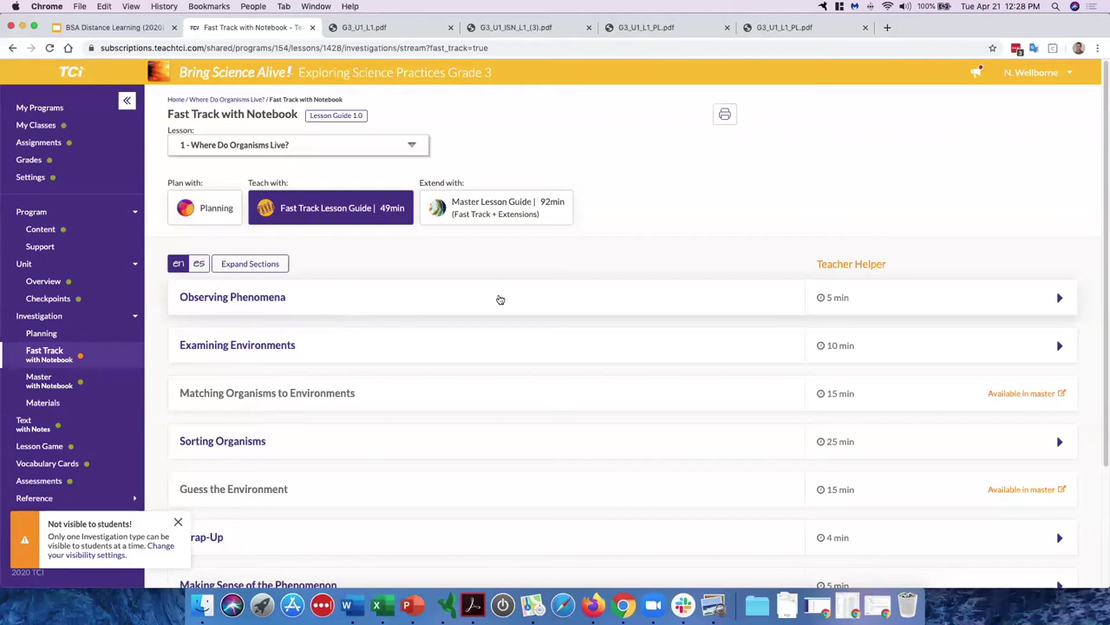
click(425, 307)
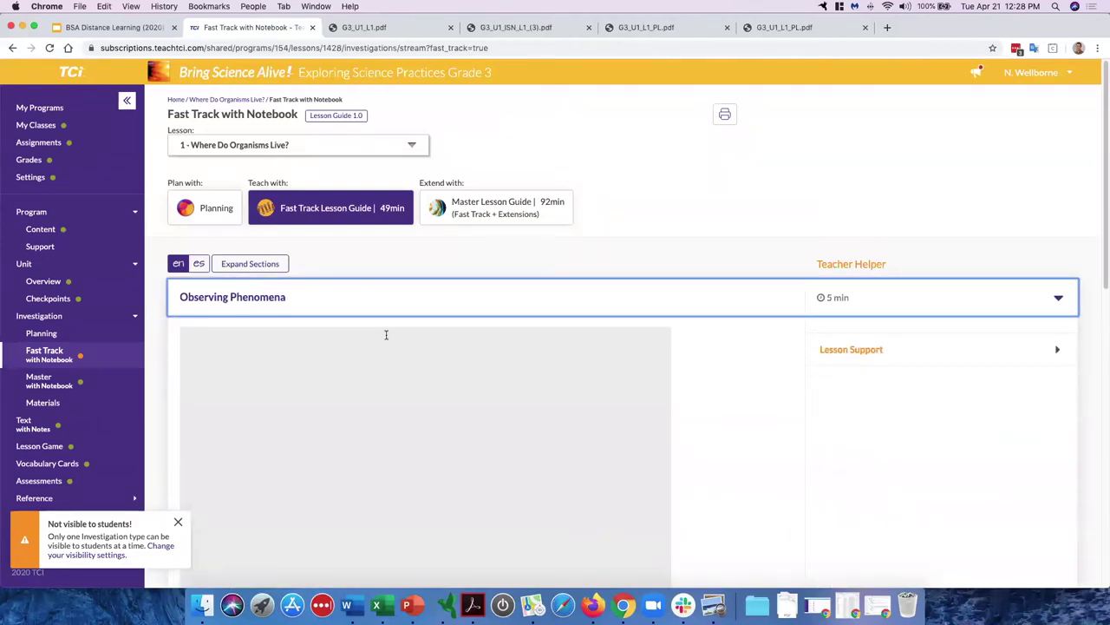
scroll(386, 335, down, 2)
scroll(386, 335, down, 5)
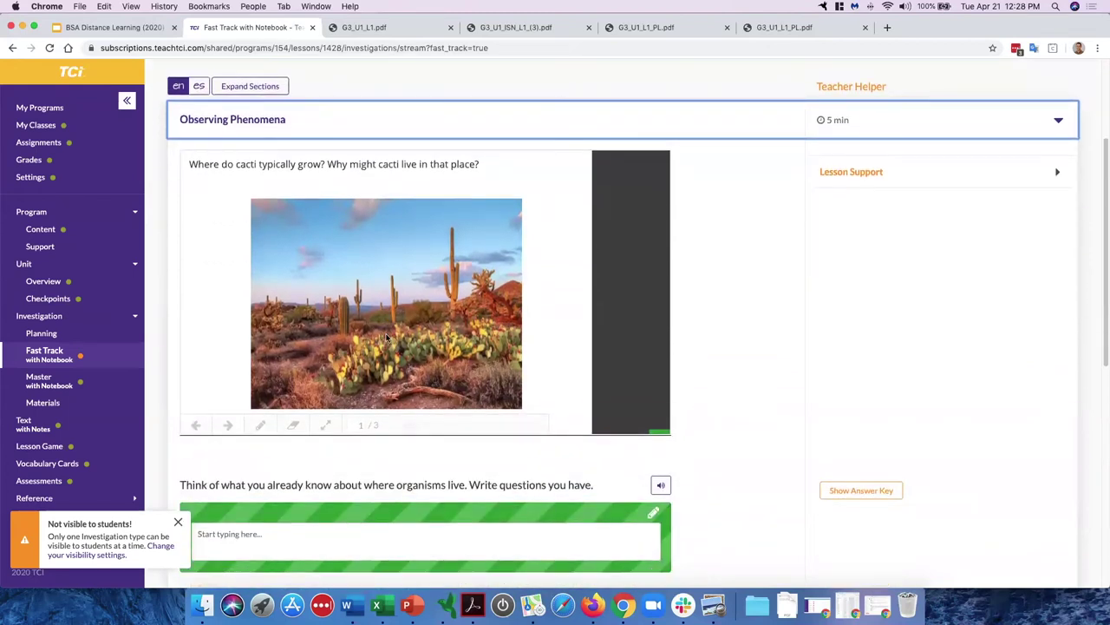
scroll(303, 384, up, 3)
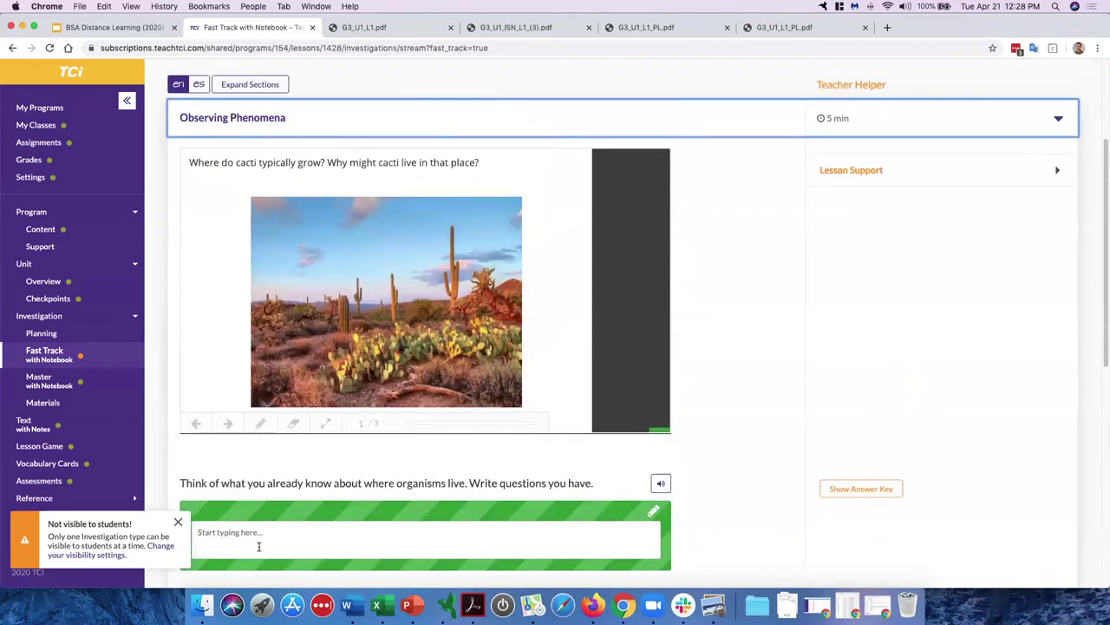
scroll(241, 469, down, 1)
Step: Type sample text 'ytfyuvugiuygiyuh' into the student answer box, then switch to G3_U1_L1.pdf
drag(241, 466, 433, 468)
click(477, 471)
double_click(538, 469)
click(249, 518)
text(ytfyuvugiuygiyuh)
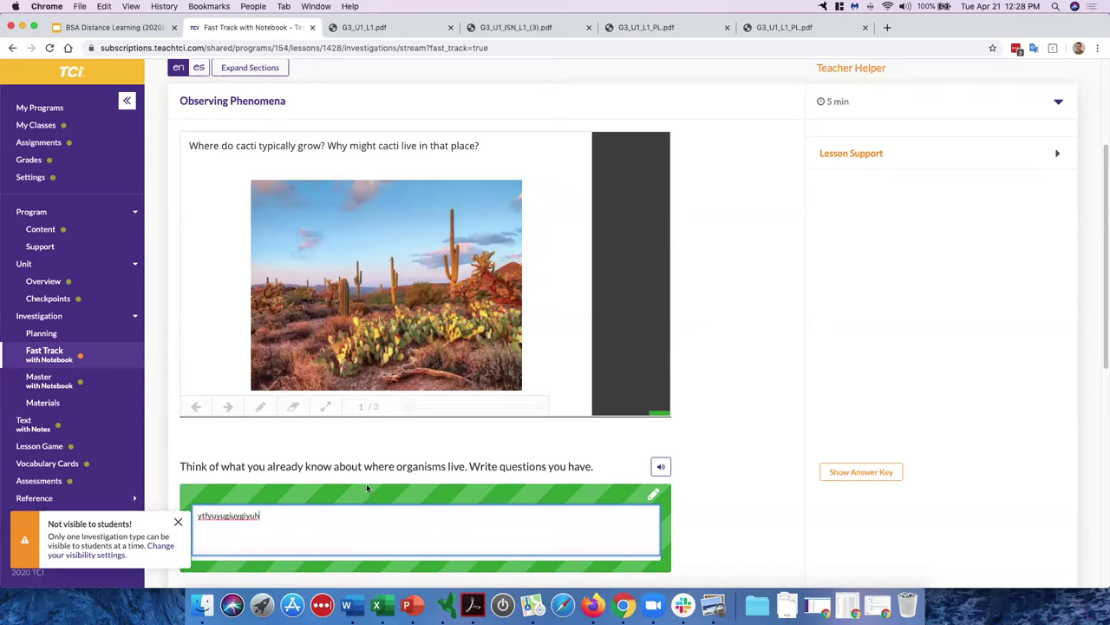
click(369, 29)
scroll(495, 347, down, 5)
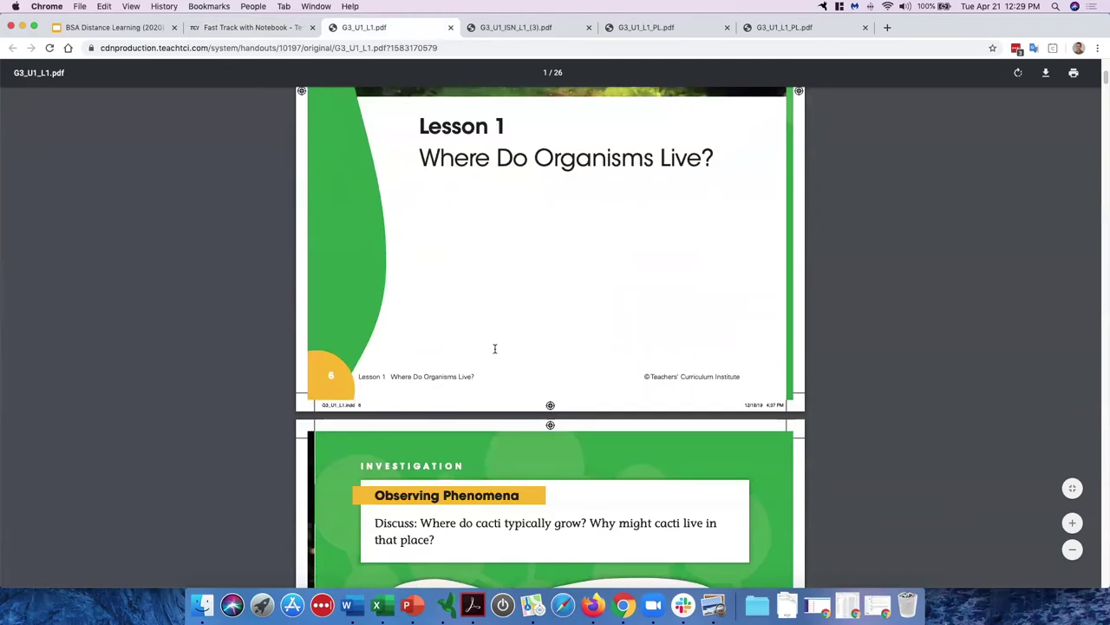
Step: Scroll the PDF to the Observing Phenomena notebook page, then return to the Fast Track lesson
scroll(496, 352, down, 5)
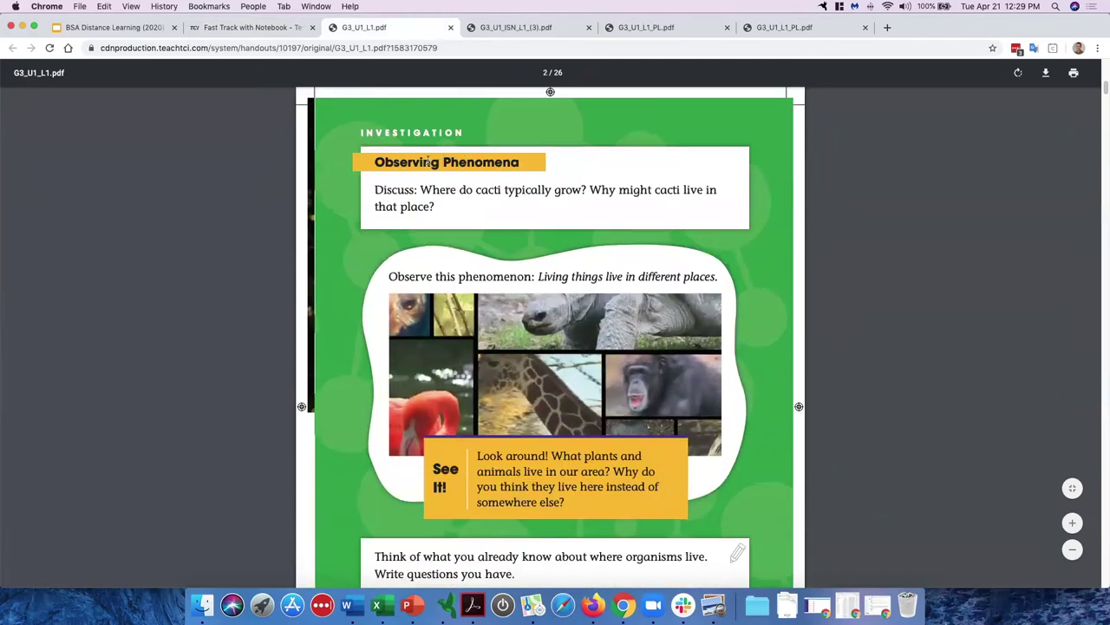
scroll(453, 158, down, 3)
drag(380, 433, 516, 451)
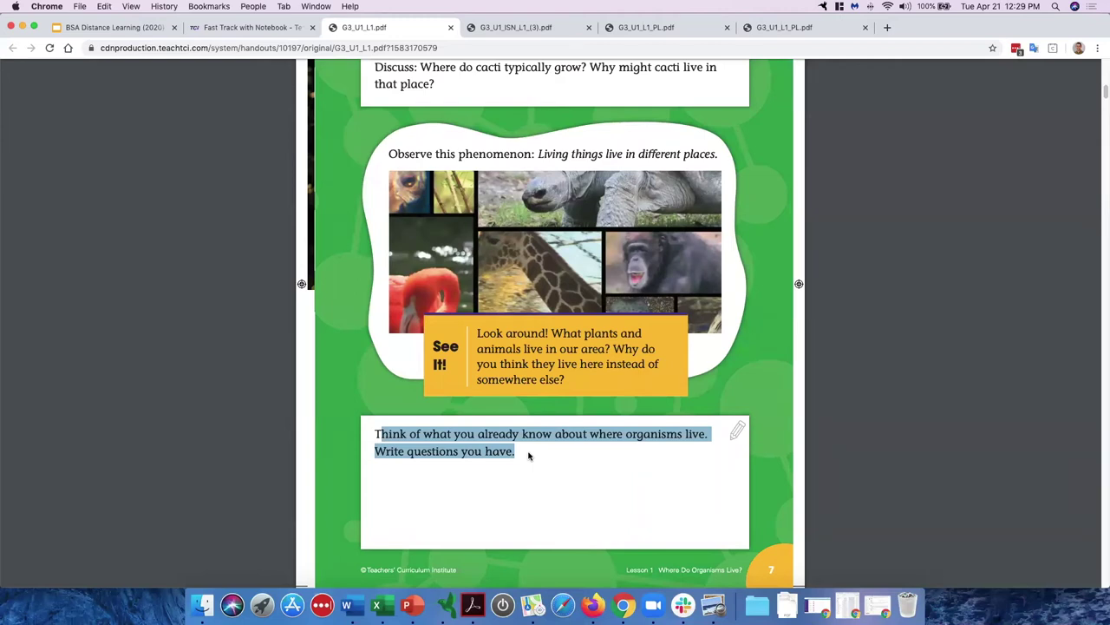
click(532, 460)
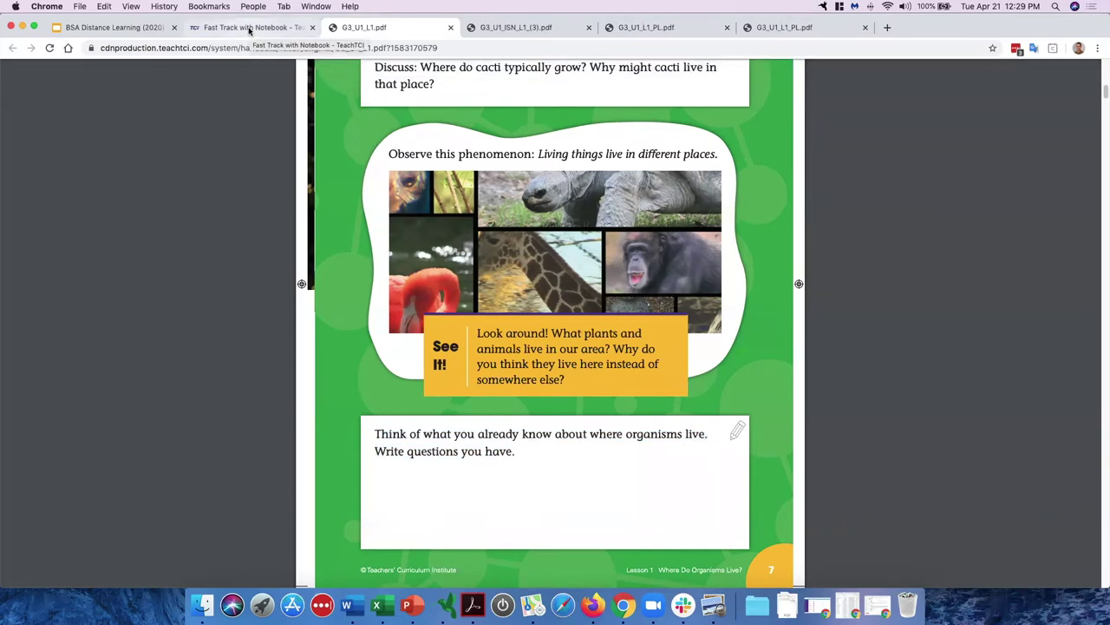
click(249, 28)
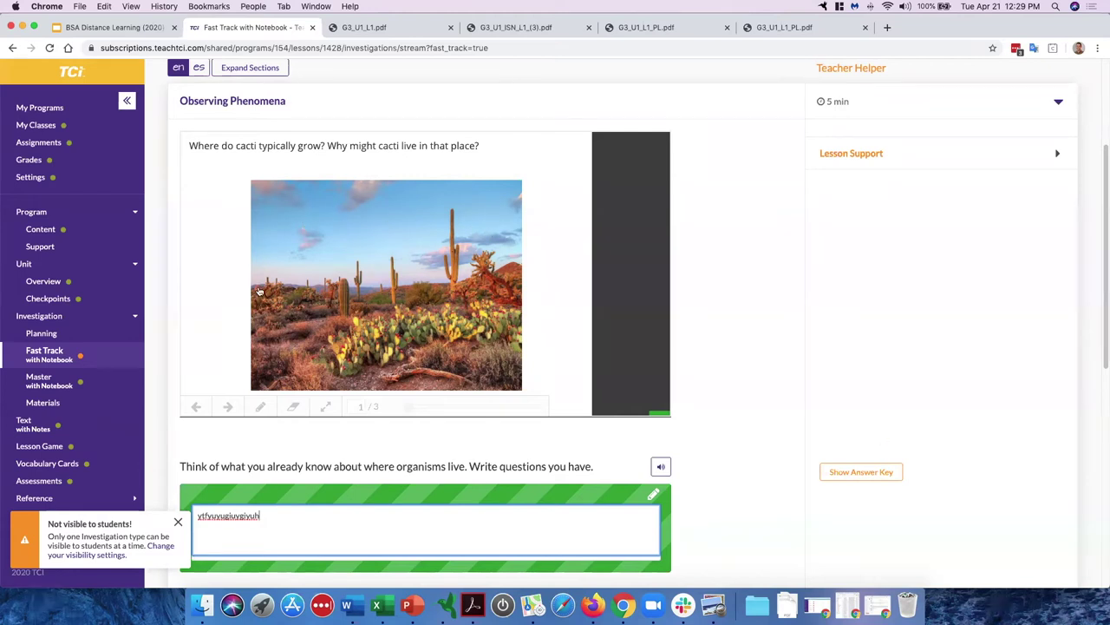
Step: Close the Not visible to students notice and go to Lesson 1's Assignments page
scroll(258, 291, up, 5)
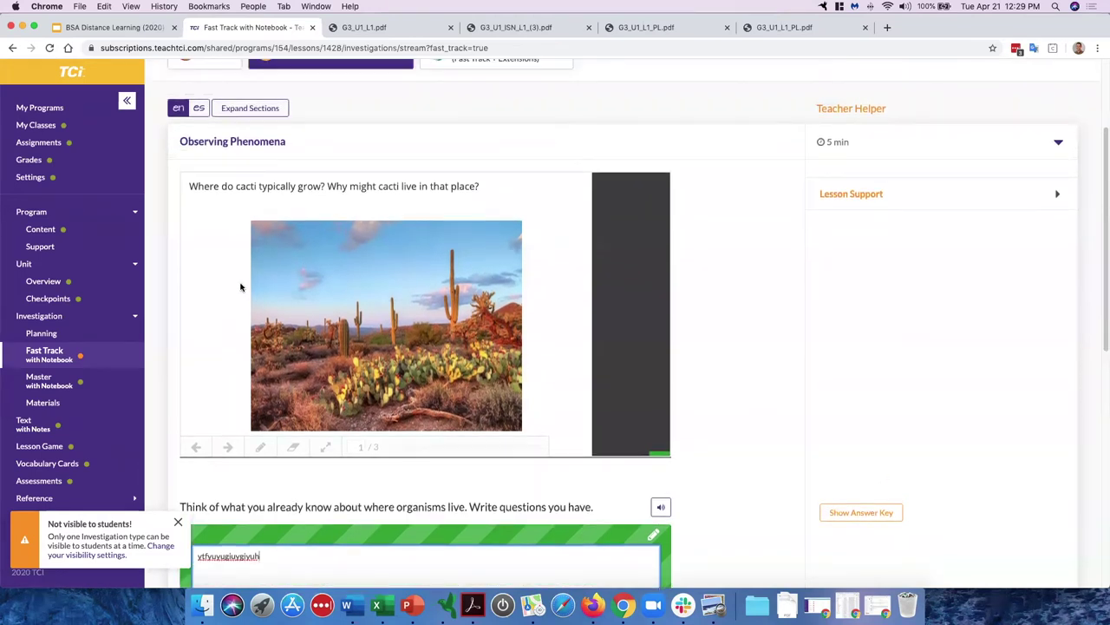
click(178, 522)
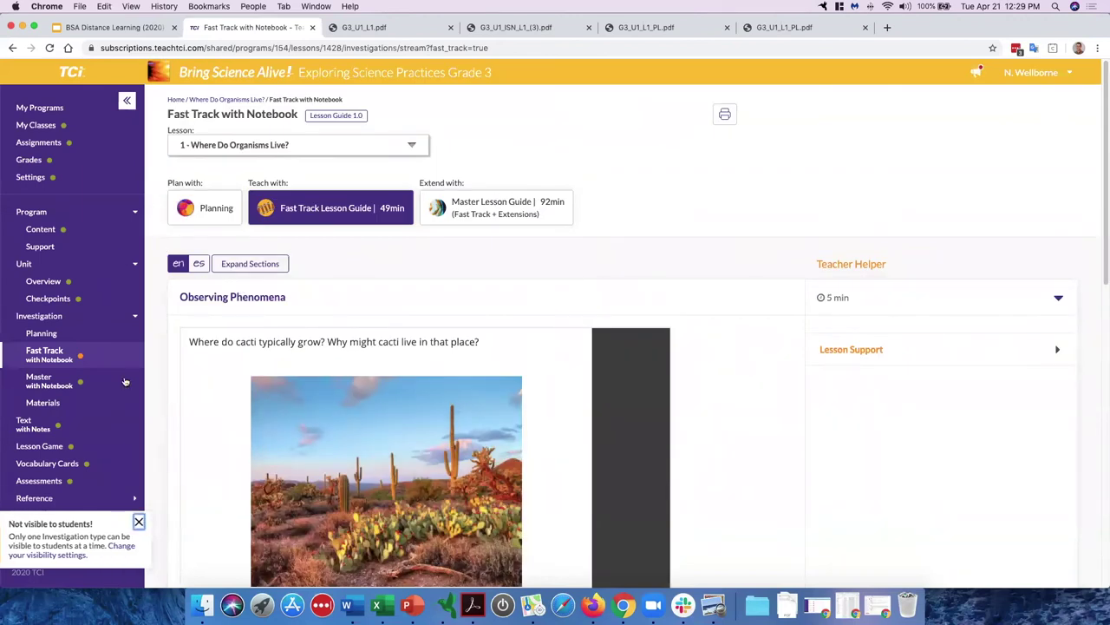
click(38, 142)
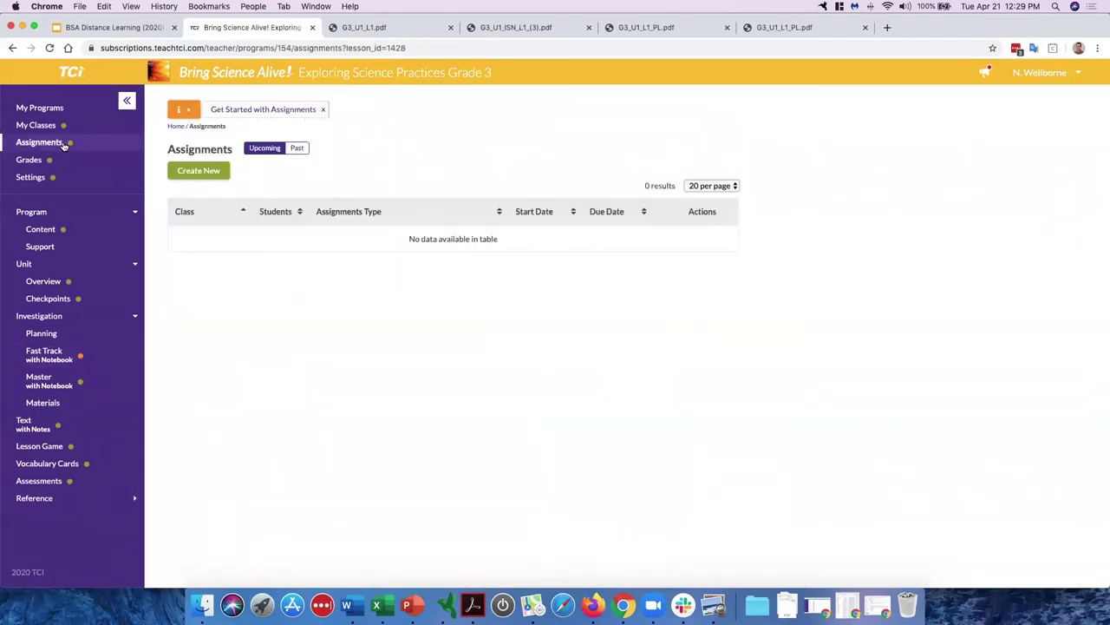
Step: Start a new assignment for lesson 1 - Where Do Organisms Live? using the Master investigation
click(200, 172)
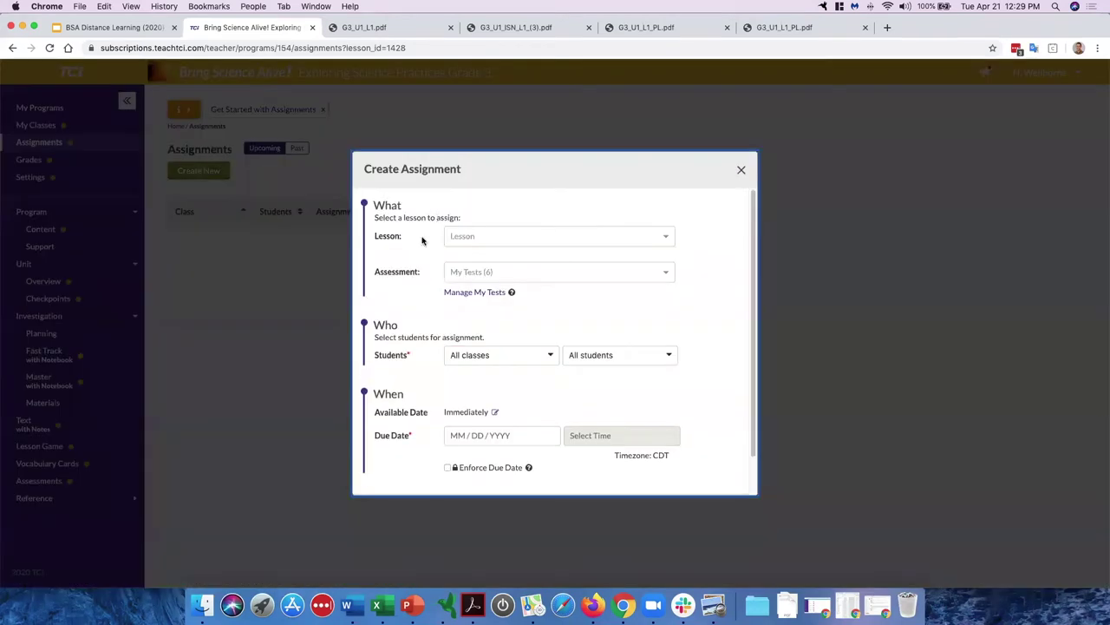
click(476, 239)
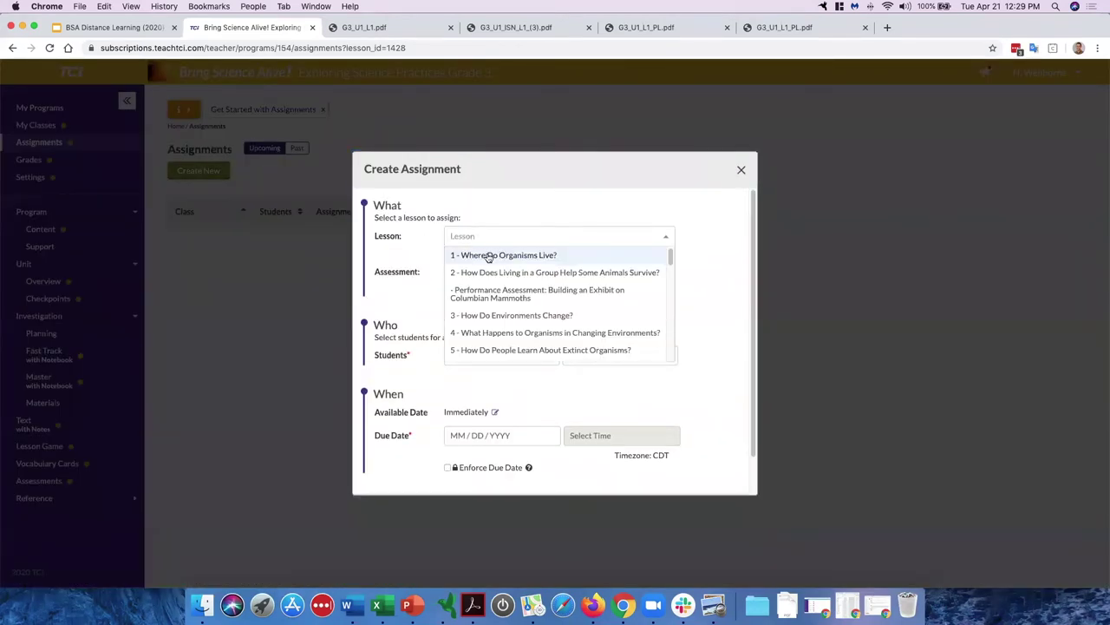
click(494, 255)
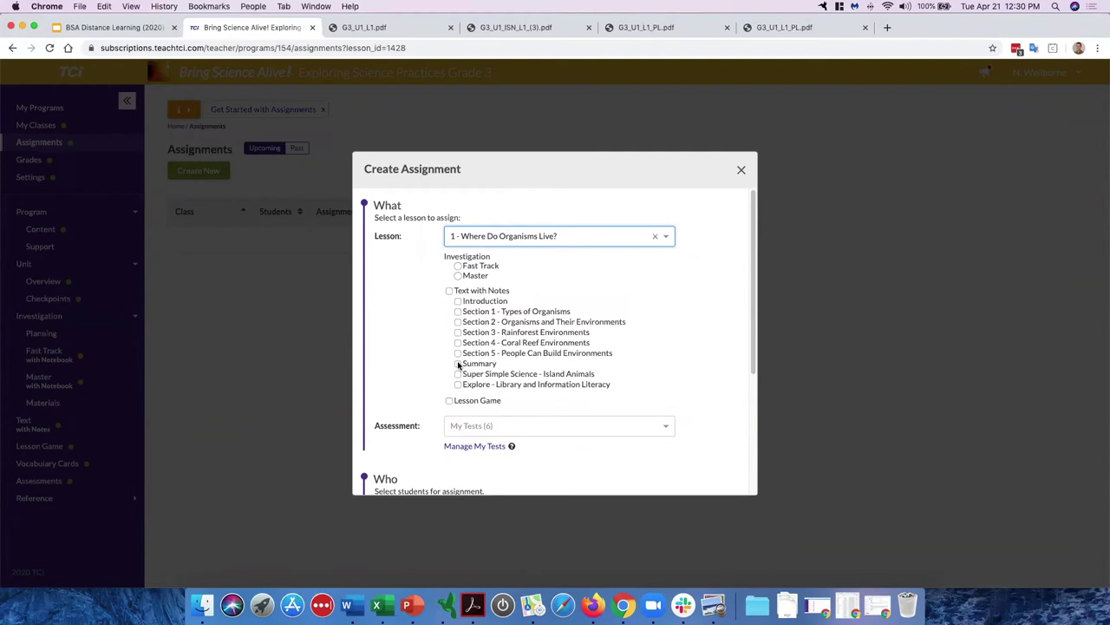
click(458, 276)
Step: Scroll through the Create Assignment dialog, highlighting the Investigation and Who headings
drag(445, 258, 499, 261)
click(473, 256)
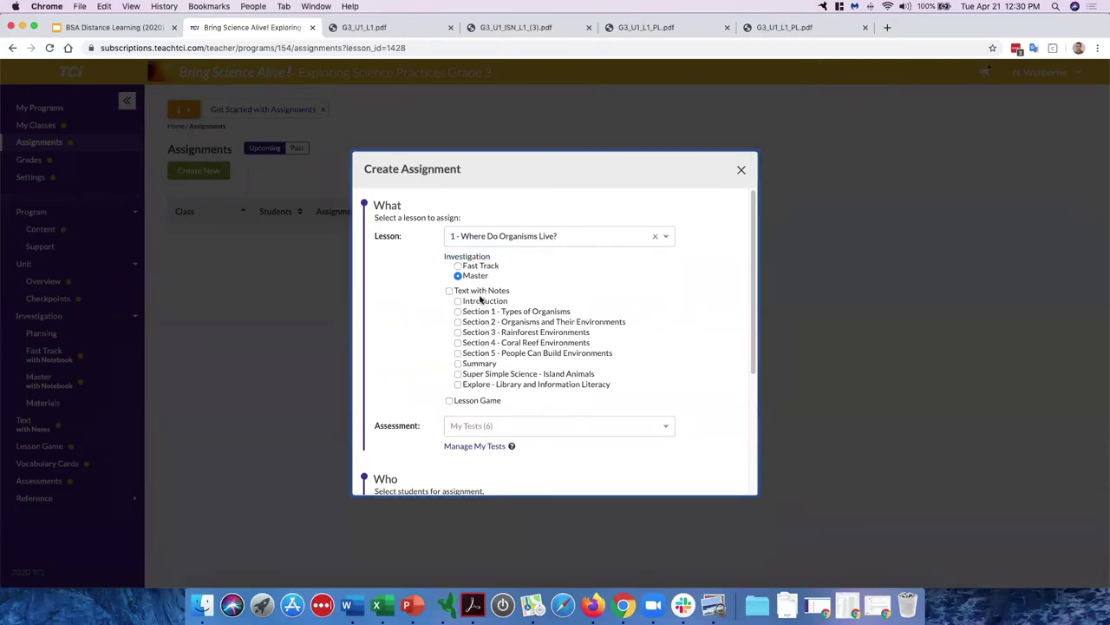
scroll(418, 310, down, 1)
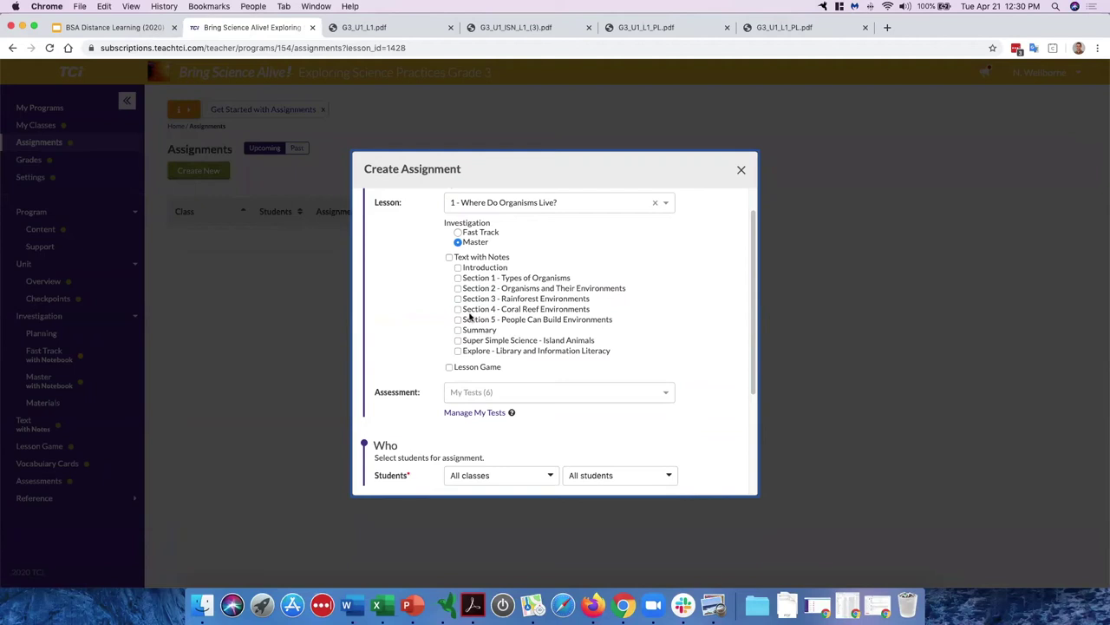
scroll(468, 319, up, 1)
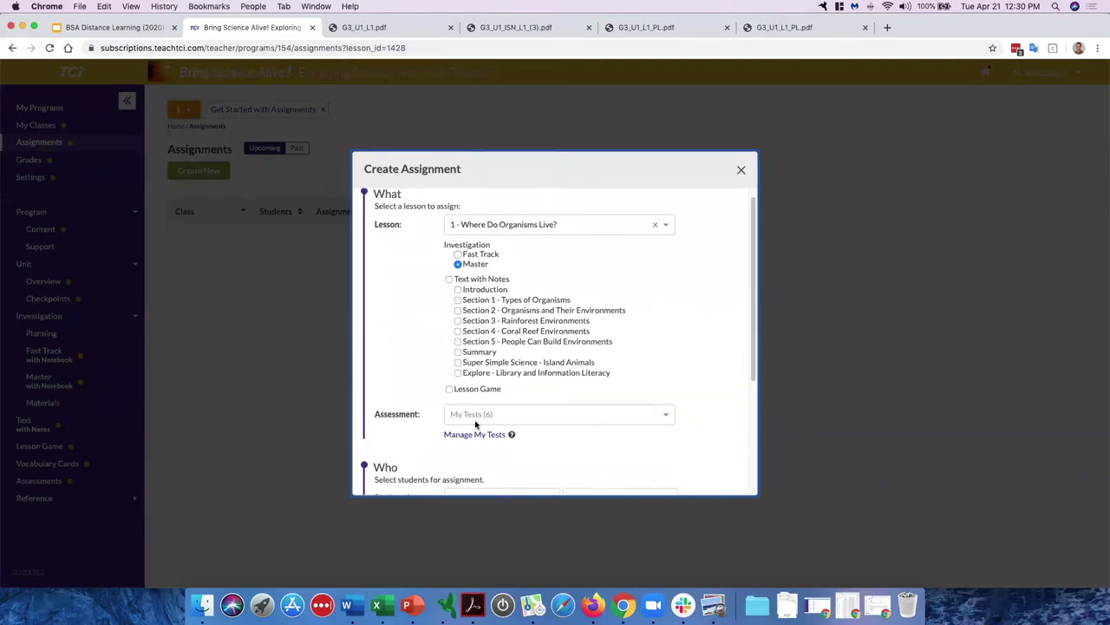
scroll(434, 332, down, 1)
scroll(434, 331, down, 5)
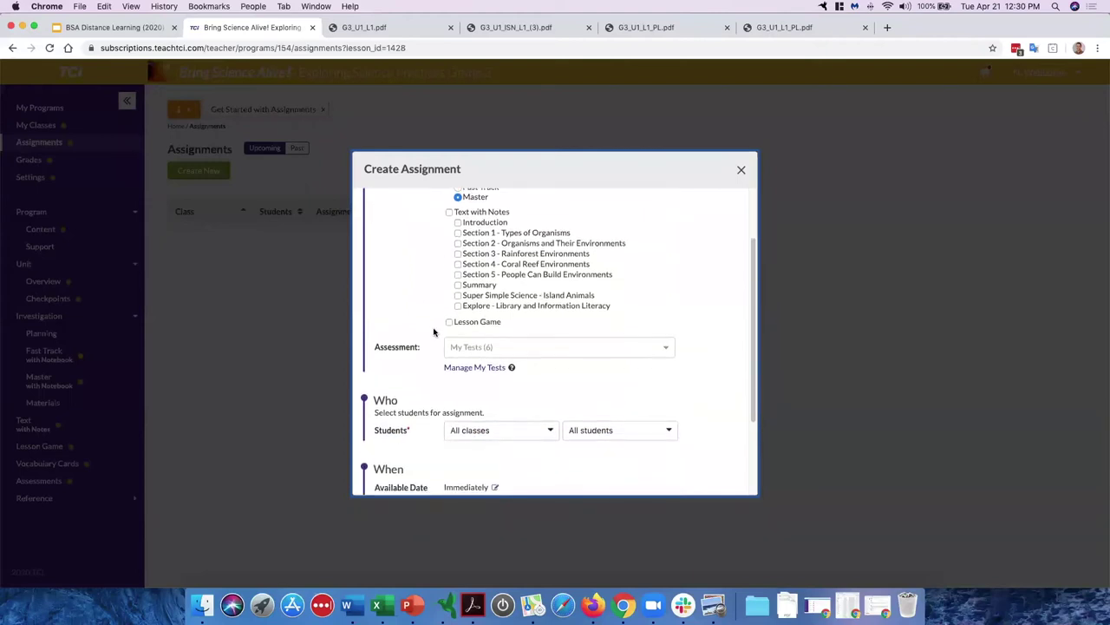
scroll(433, 331, down, 2)
double_click(380, 282)
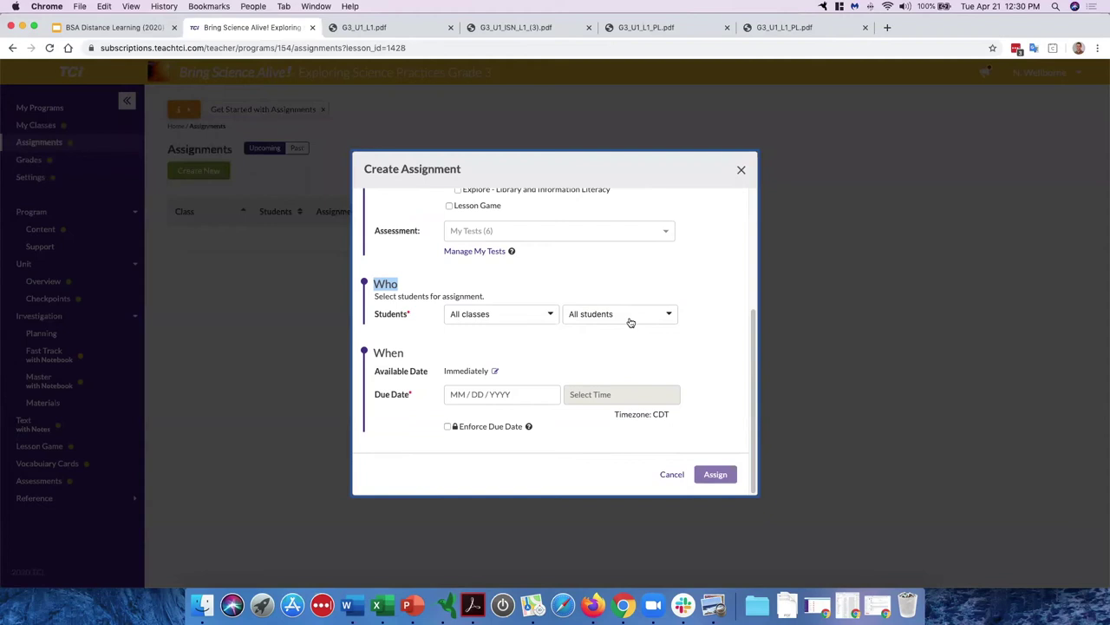
Step: Review which classes and students will receive the assignment
click(552, 319)
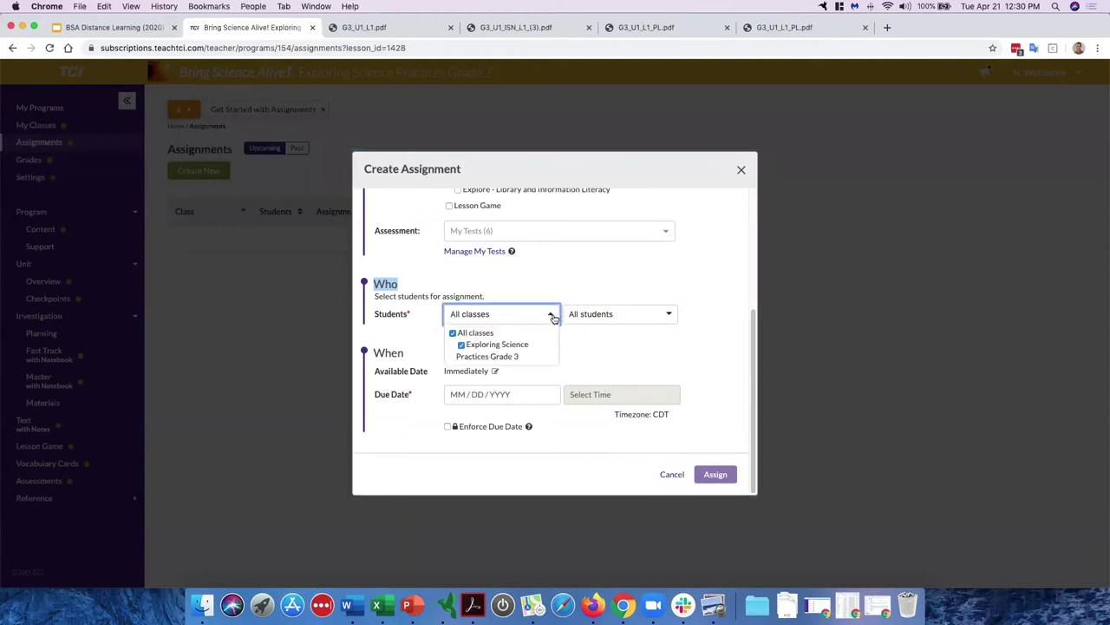
click(594, 322)
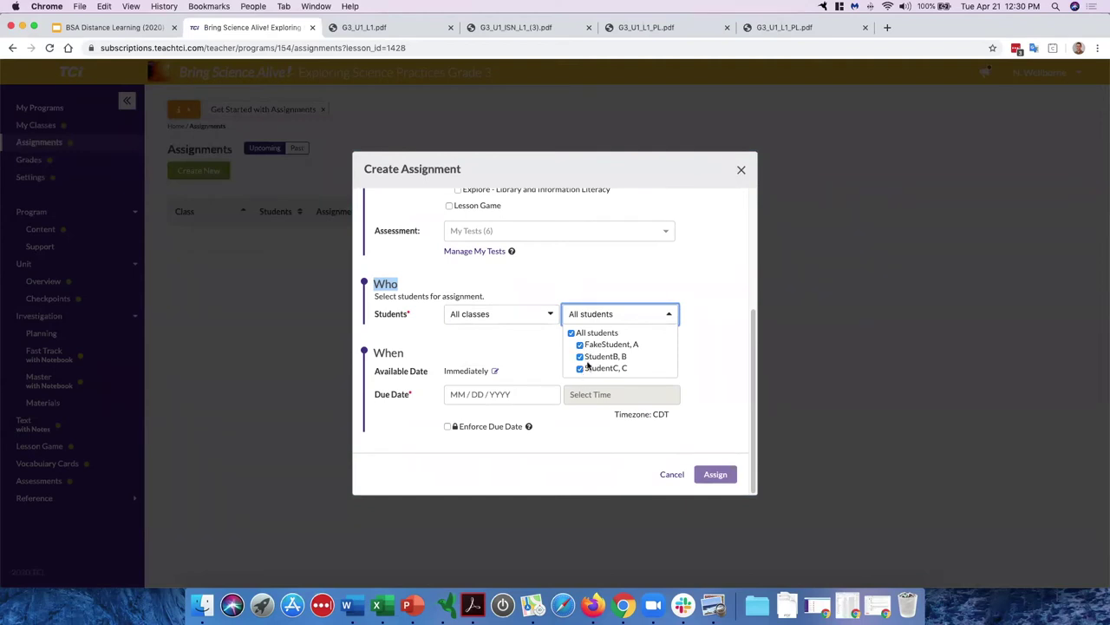
click(539, 343)
drag(380, 375, 442, 374)
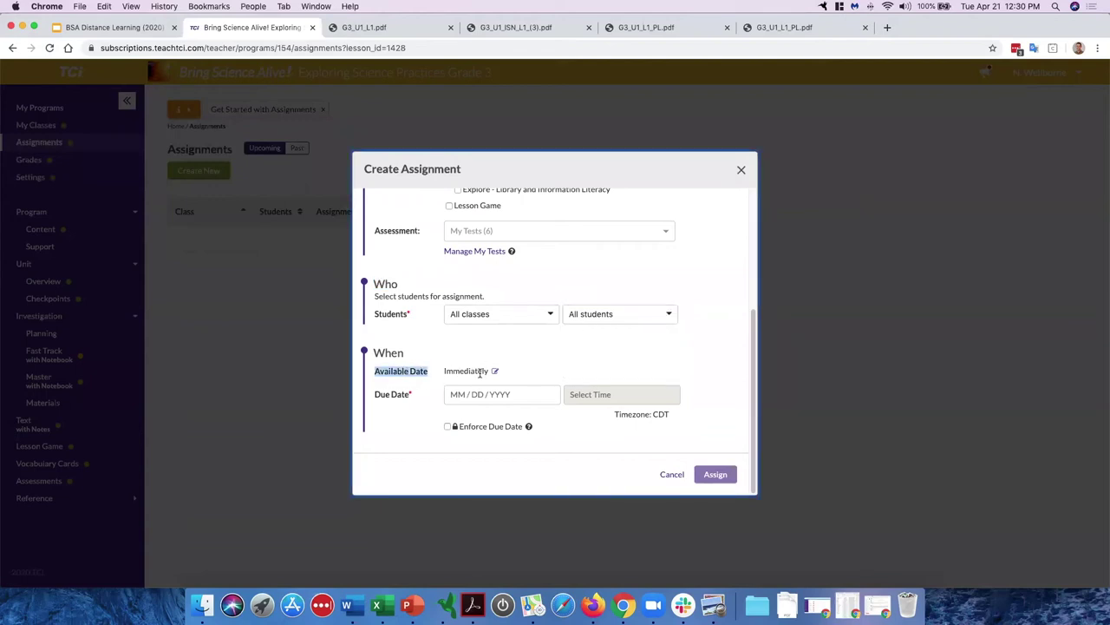
Step: Set the due date to 04/22/2020 at 11:59 PM, leaving Enforce Due Date off
click(523, 397)
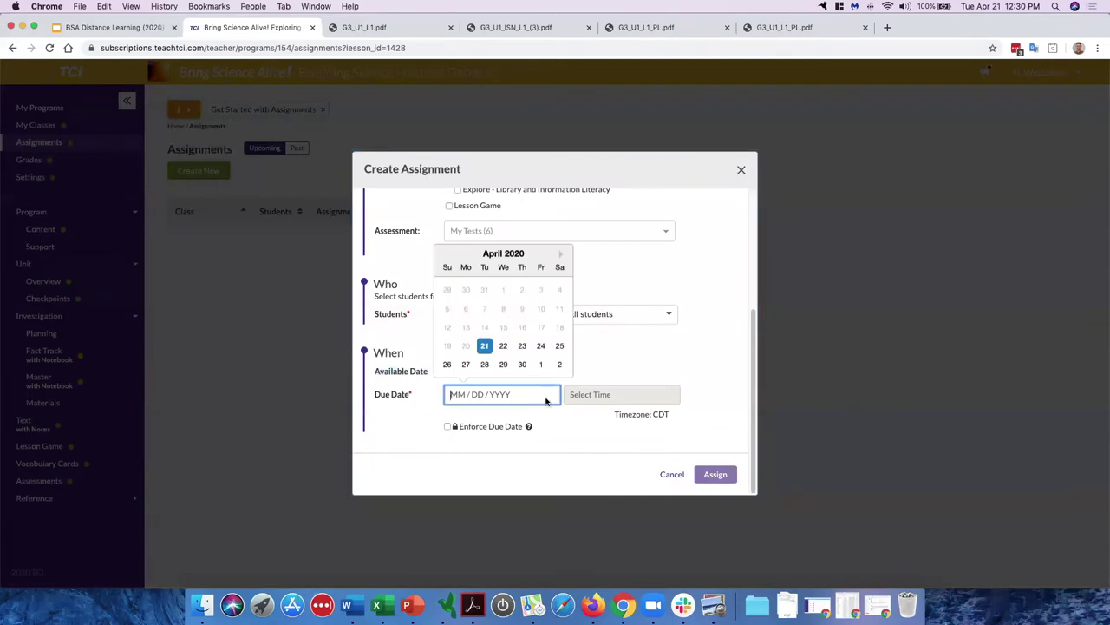
click(504, 346)
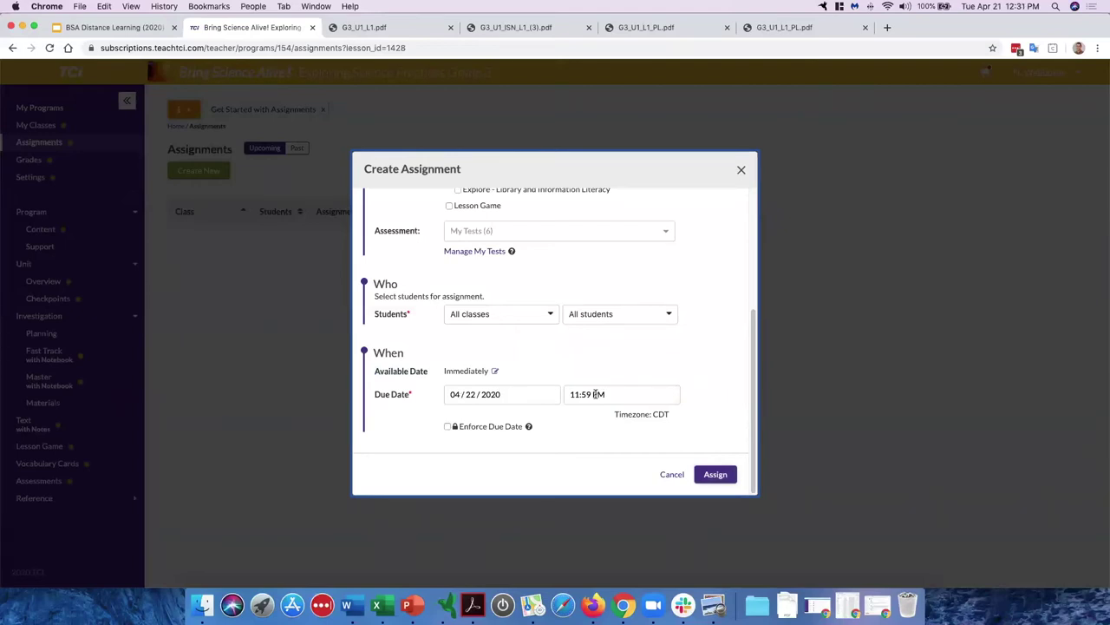
click(448, 427)
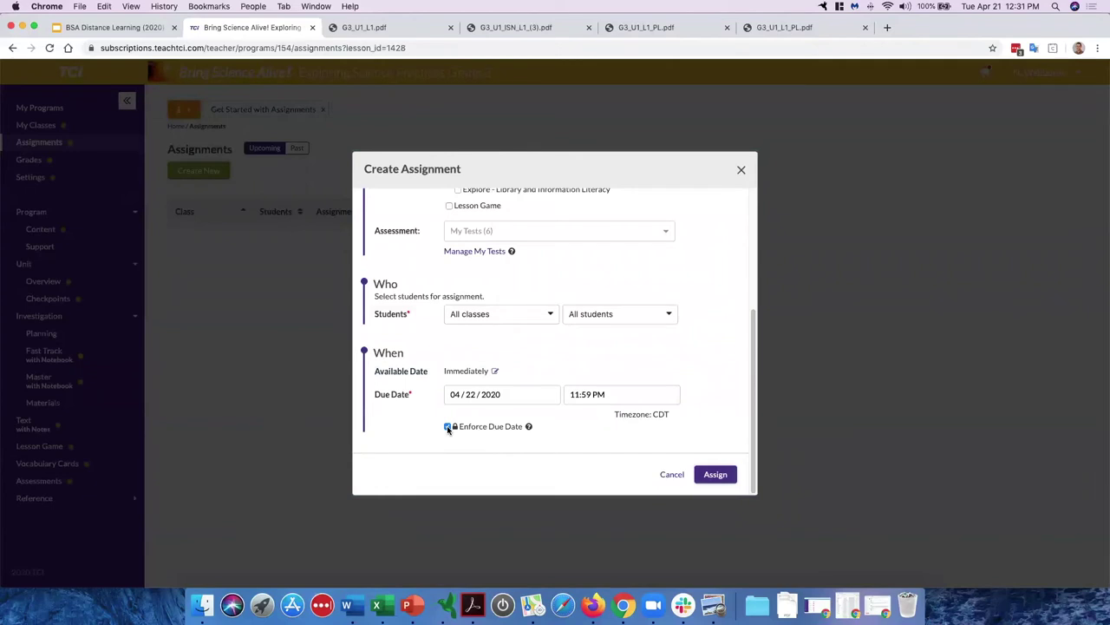
click(448, 427)
click(447, 427)
click(447, 427)
Step: Review the Investigation and Text with Notes options, then close the form without assigning
scroll(645, 392, up, 5)
drag(444, 256, 495, 255)
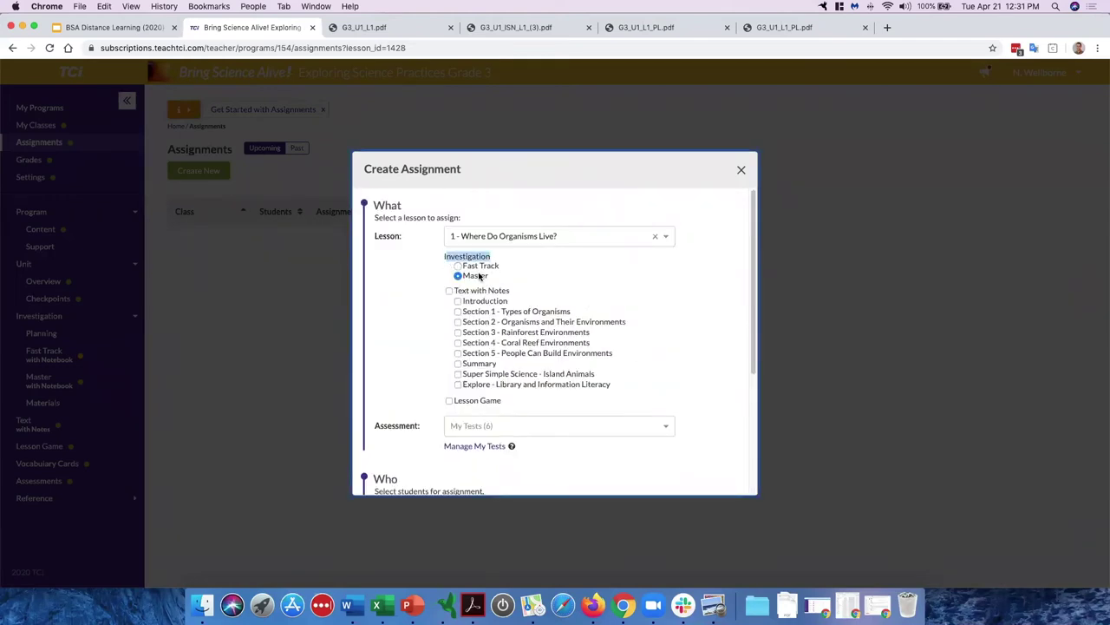
drag(454, 290, 503, 371)
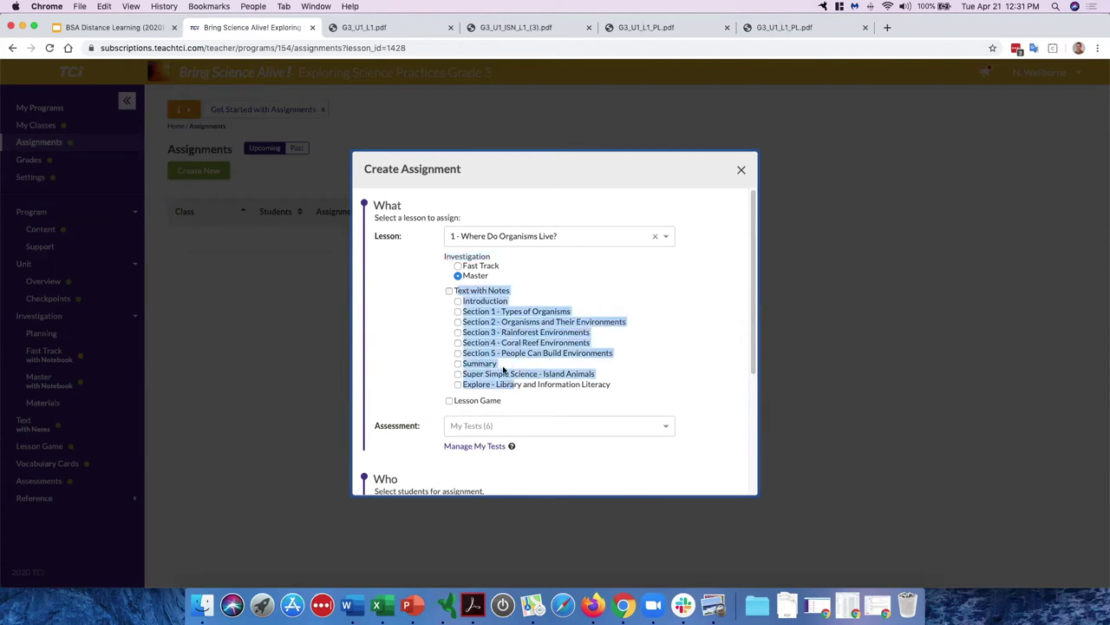
click(530, 293)
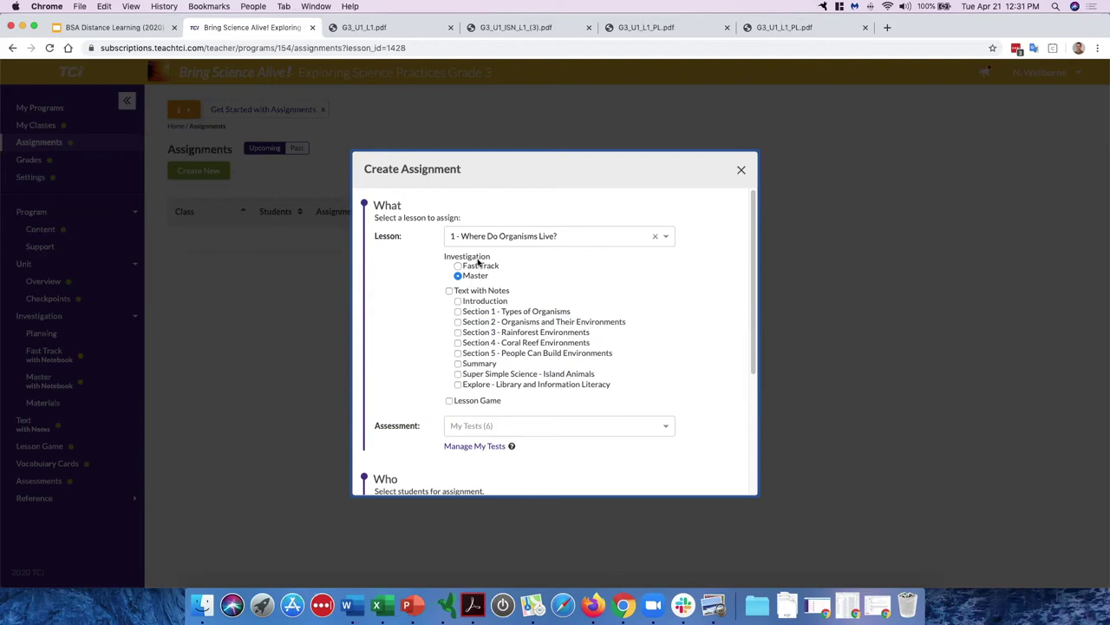
click(739, 171)
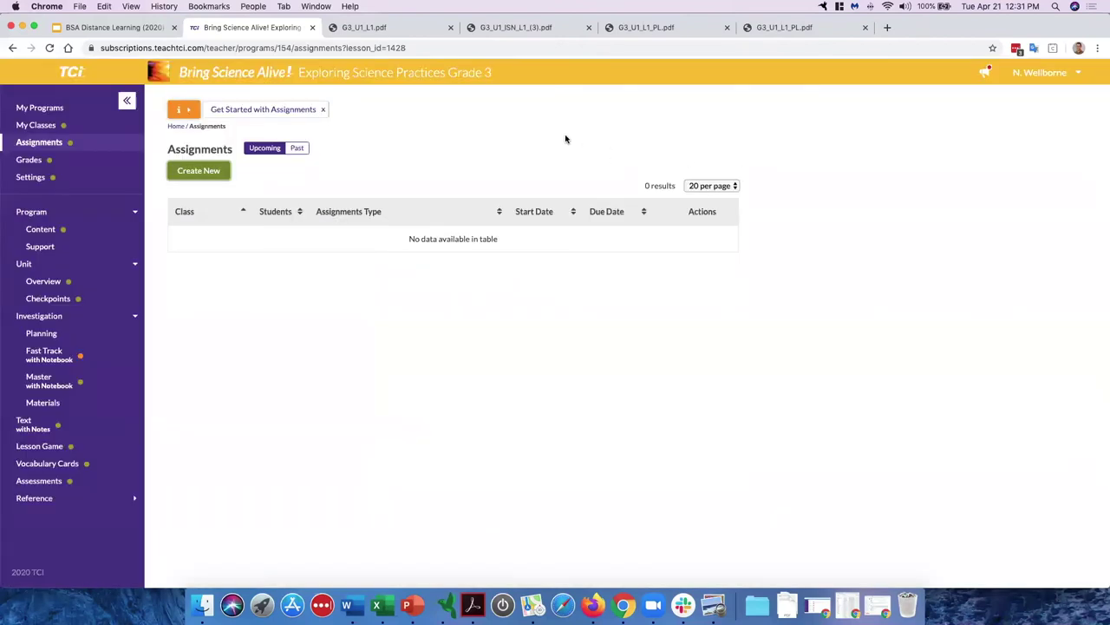
Step: Open the Distance Learning Tips from the lesson's Investigation Planning page
click(99, 338)
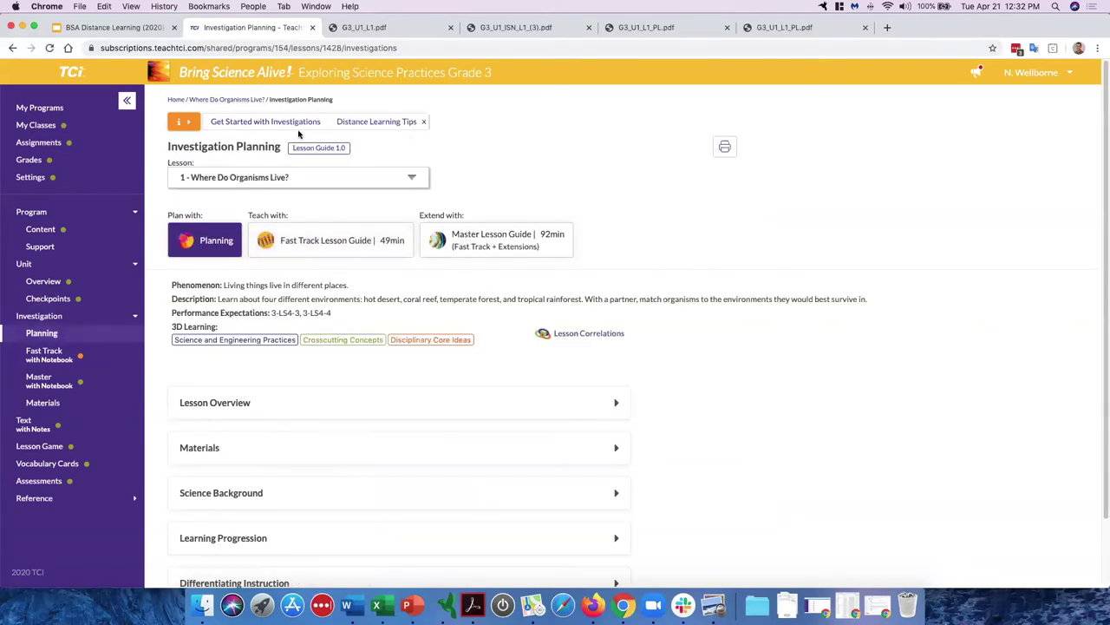
click(186, 123)
click(190, 125)
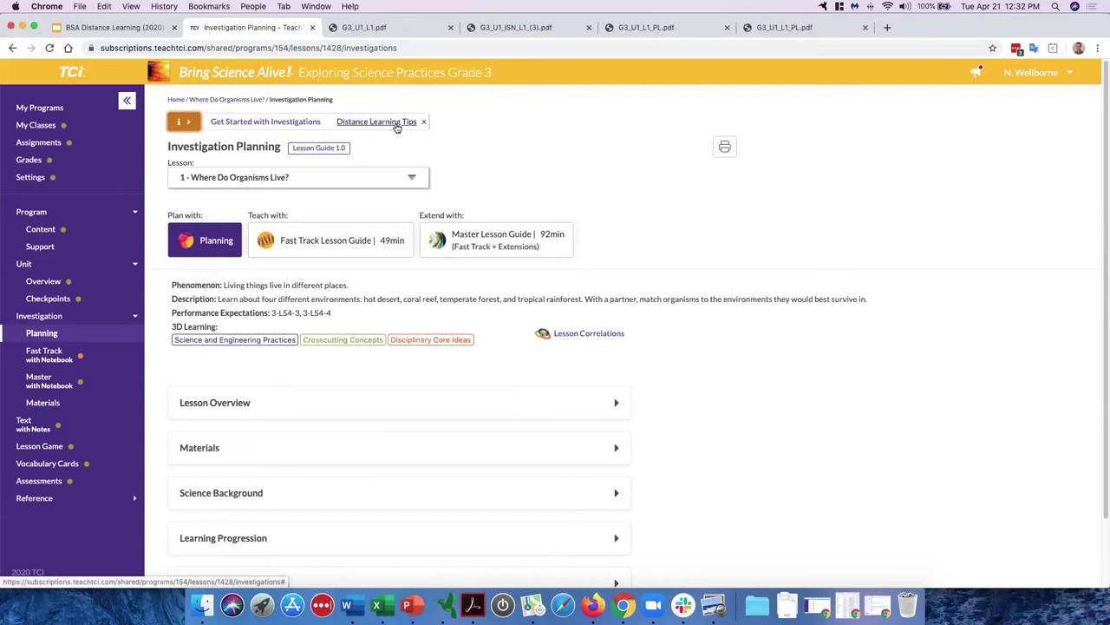
click(381, 126)
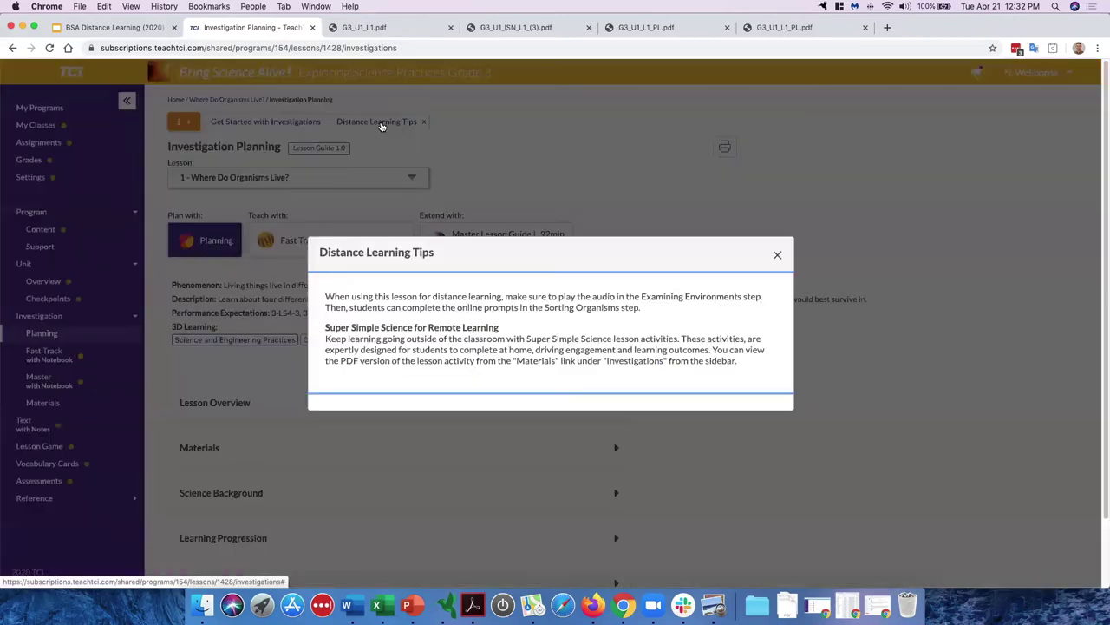
Step: Read the tips, highlighting the Super Simple Science for Remote Learning section, then close them
triple_click(405, 300)
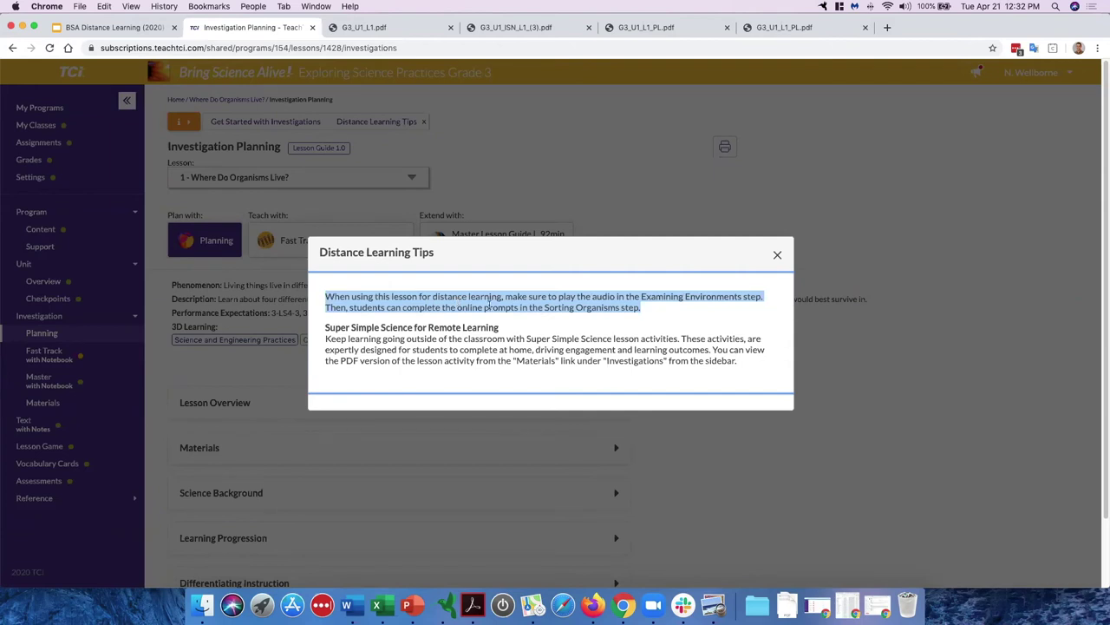
click(490, 304)
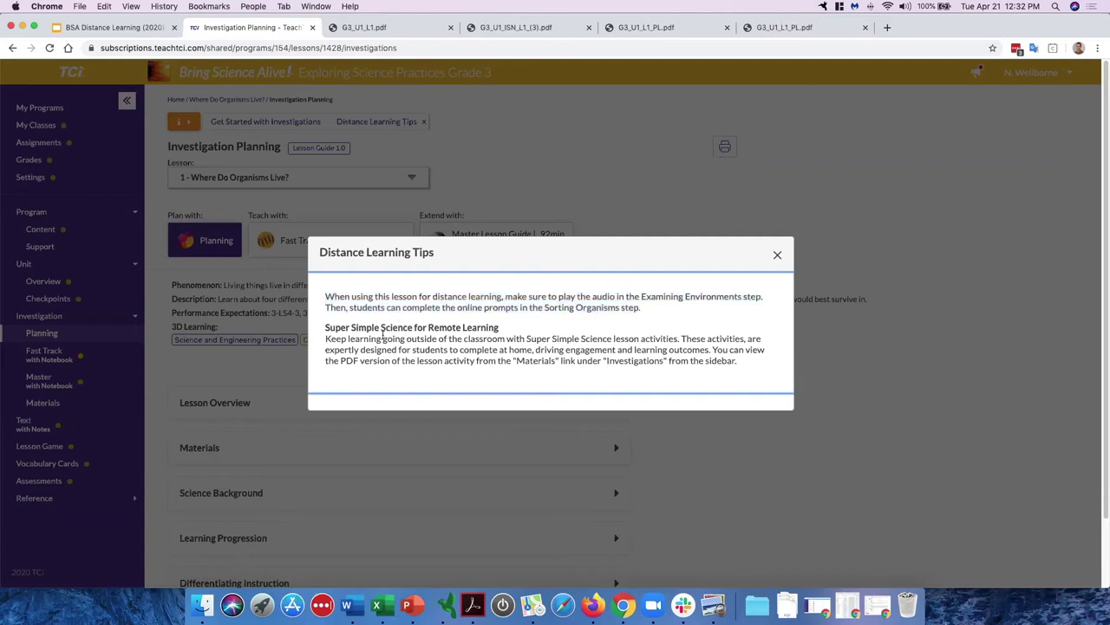
drag(324, 328, 505, 333)
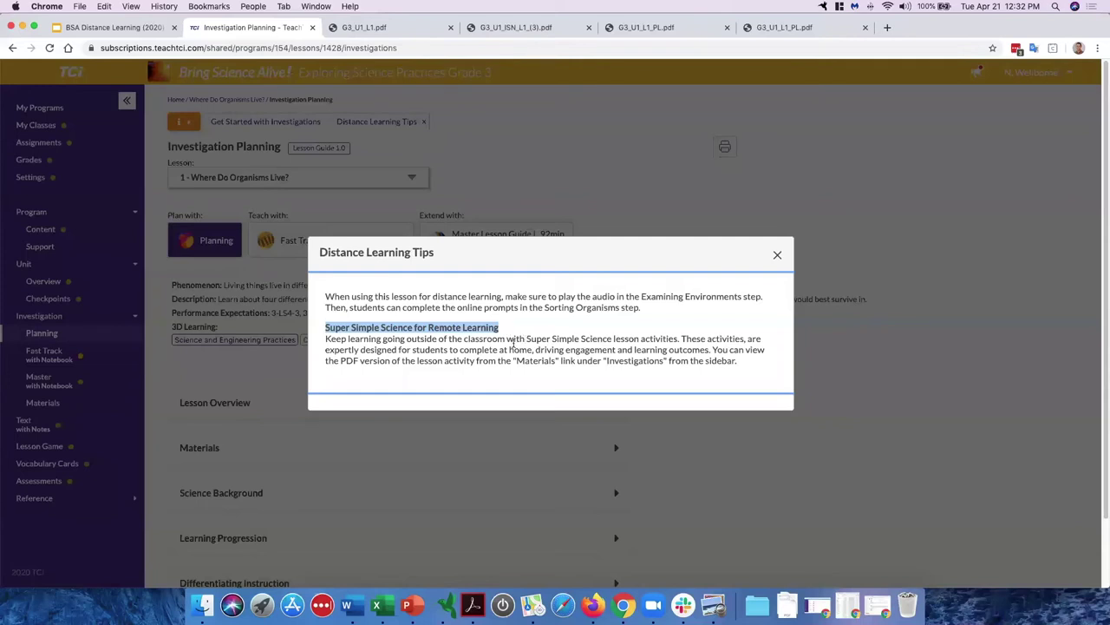
click(504, 339)
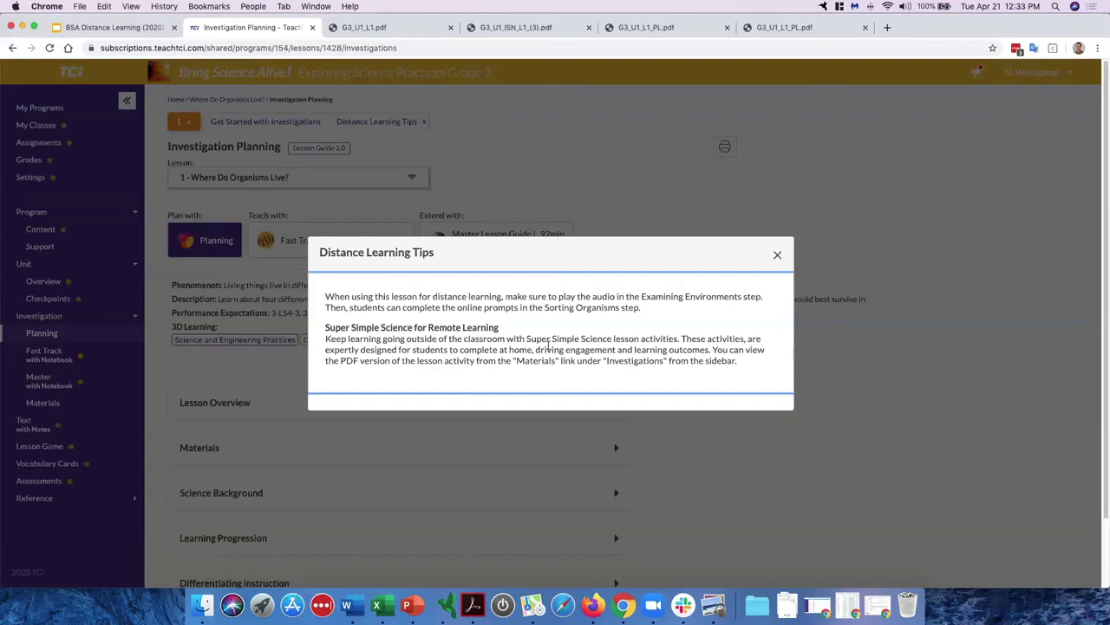
drag(538, 339, 611, 338)
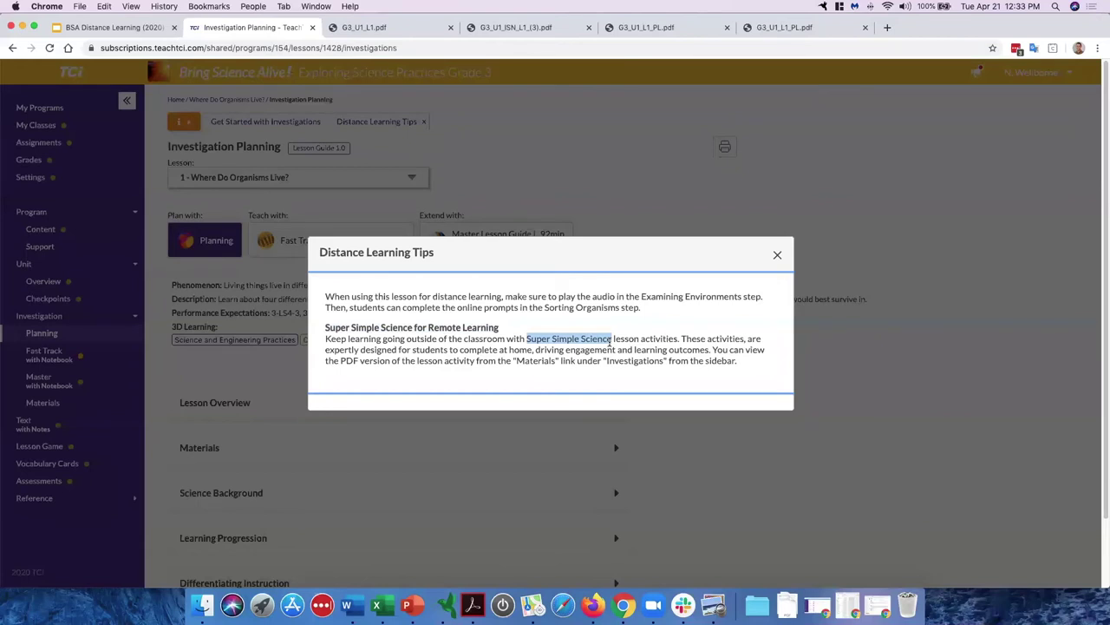
click(777, 254)
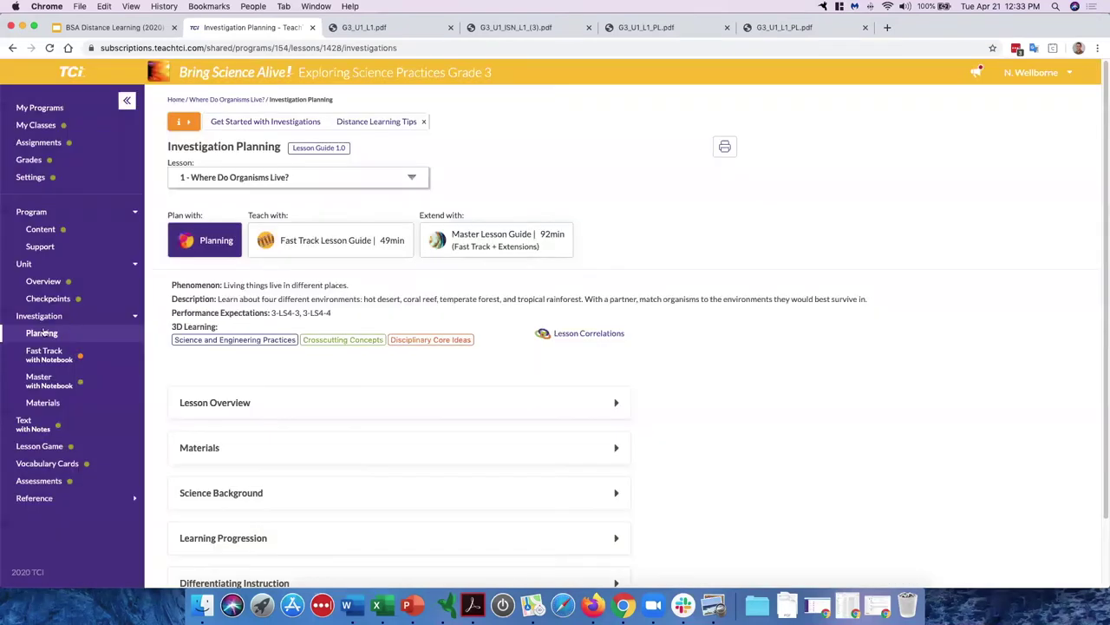
Step: Open the Super Simple Science handout G3_U1_L1_SSS_Final.pdf from Investigation Materials
click(70, 410)
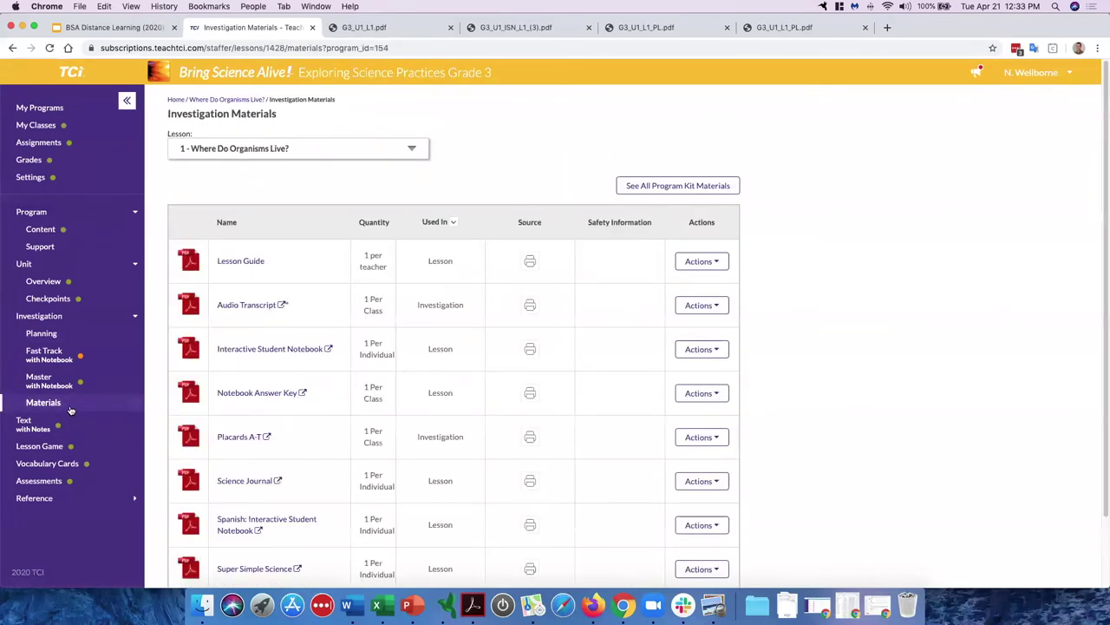
scroll(262, 373, down, 2)
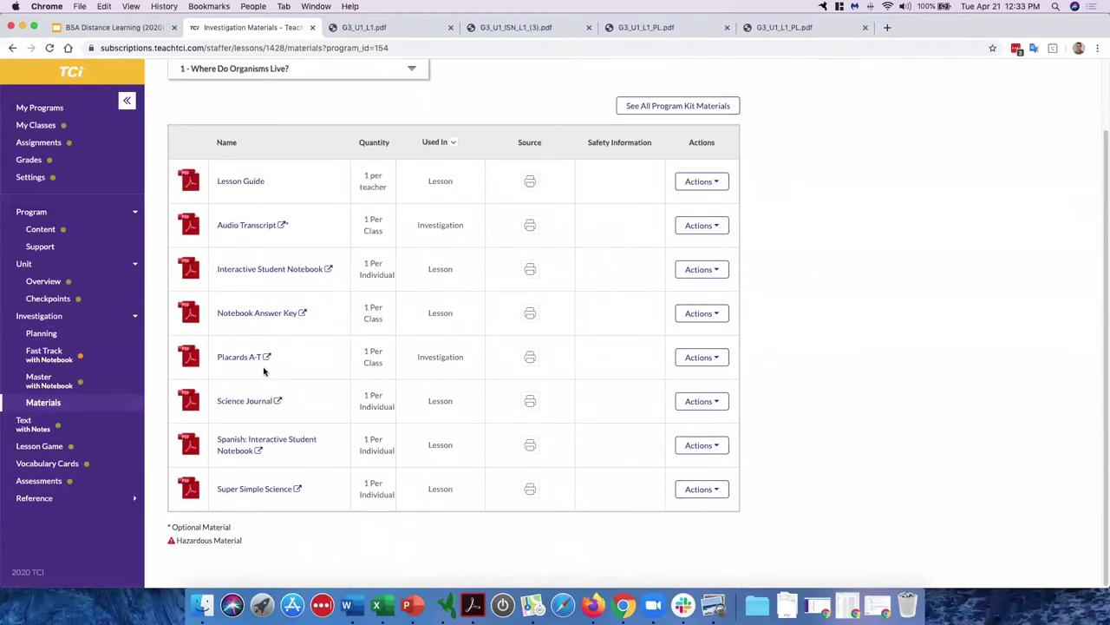
click(266, 491)
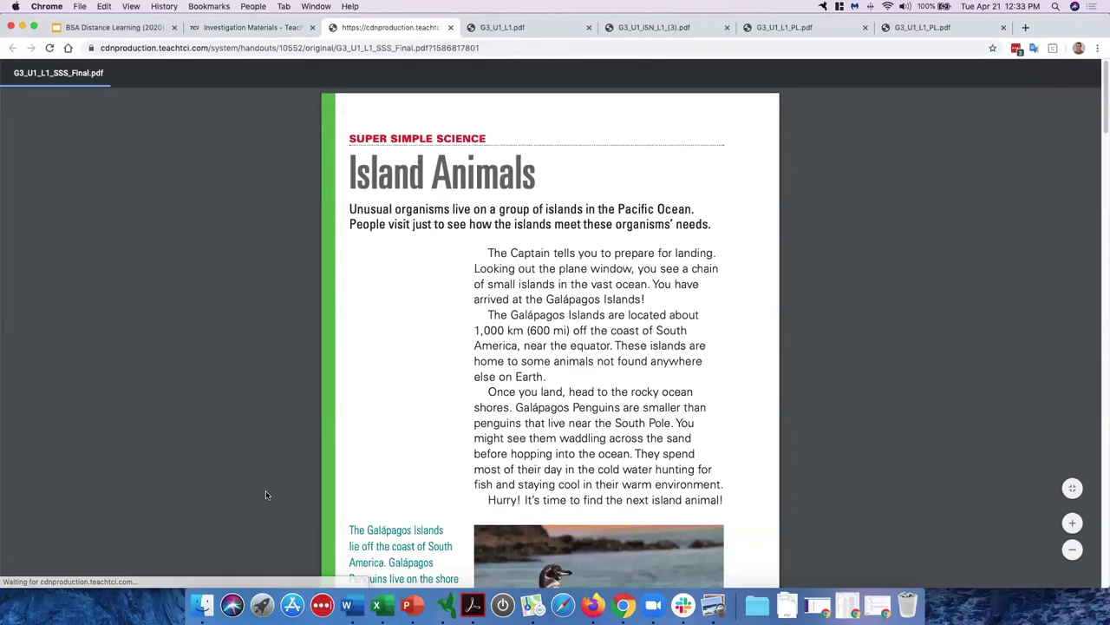
Step: Scroll through the Island Animals handout to the Model a Local Environment page
scroll(546, 393, down, 3)
scroll(545, 392, down, 4)
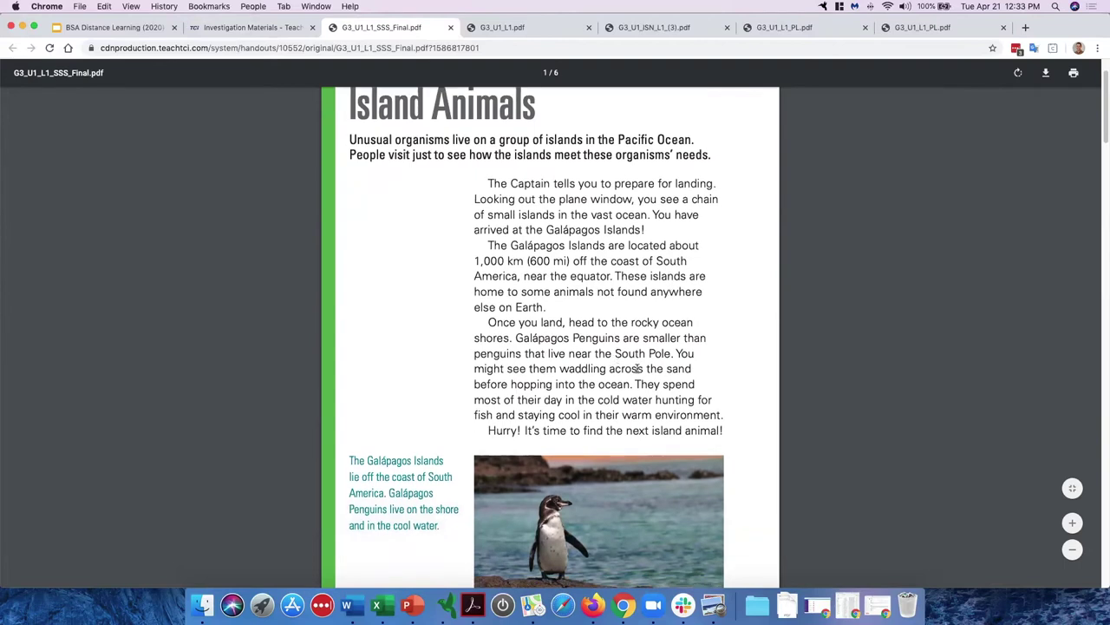
scroll(647, 369, down, 10)
scroll(646, 369, down, 12)
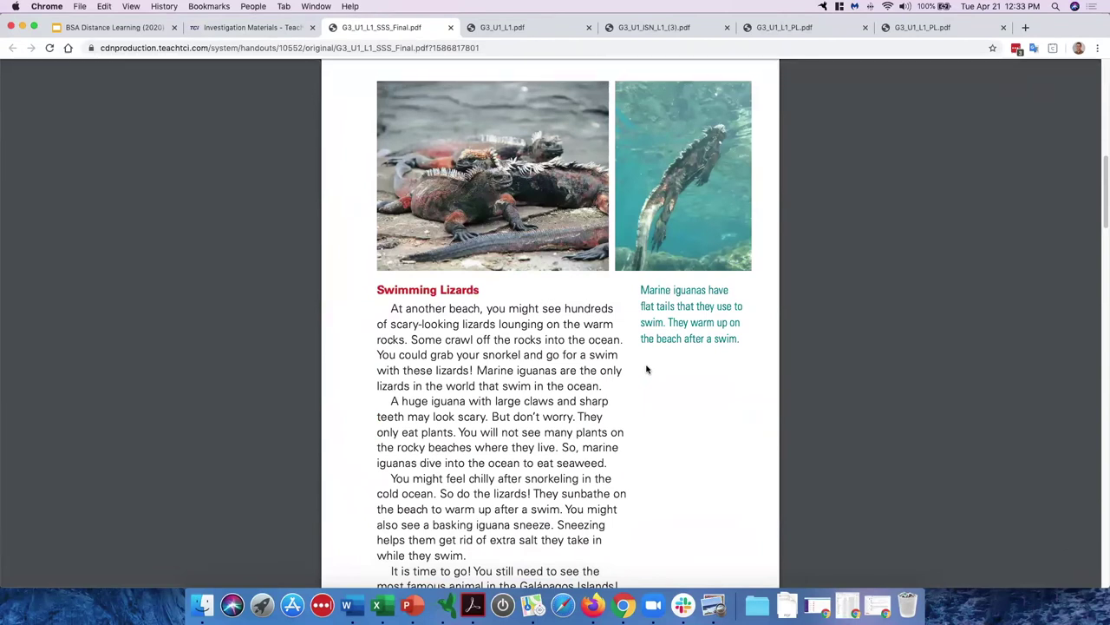
scroll(572, 342, down, 2)
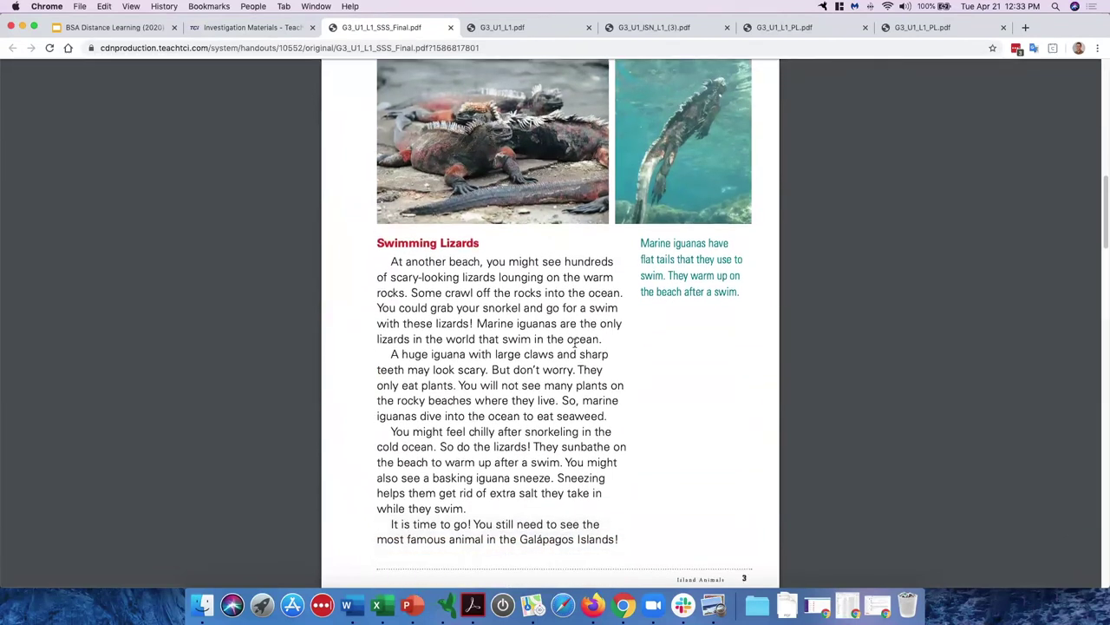
scroll(574, 344, down, 15)
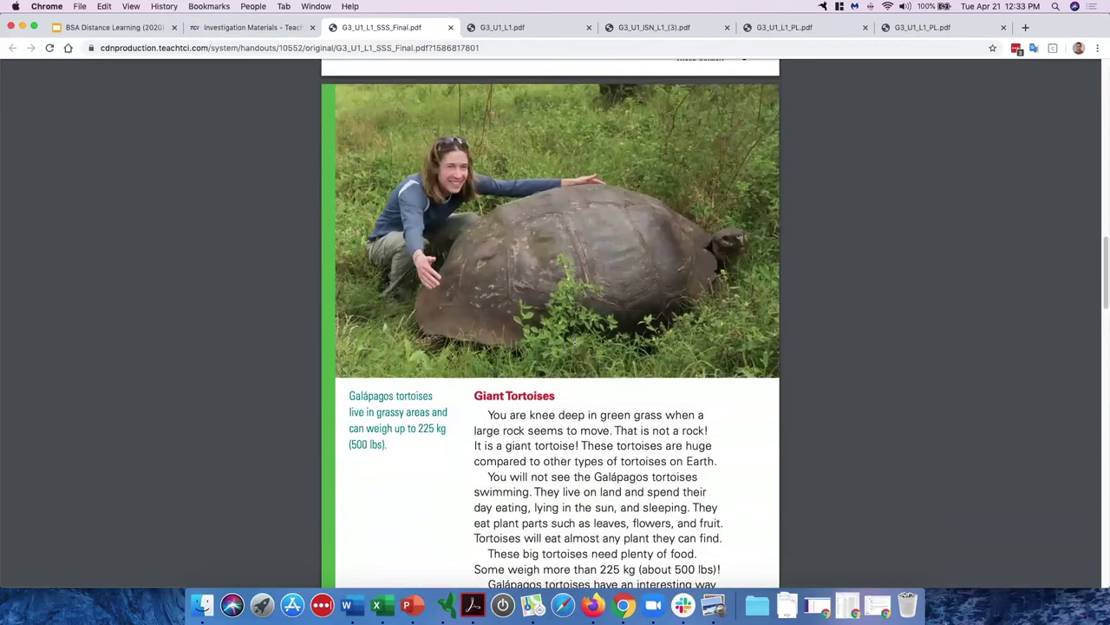
scroll(574, 344, down, 5)
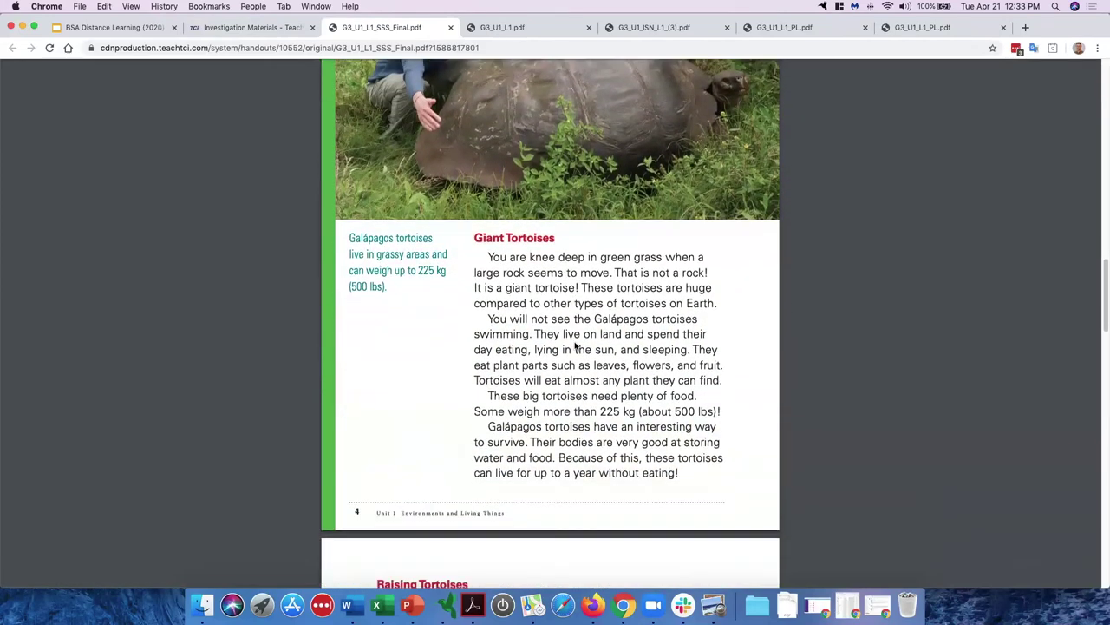
scroll(574, 346, down, 20)
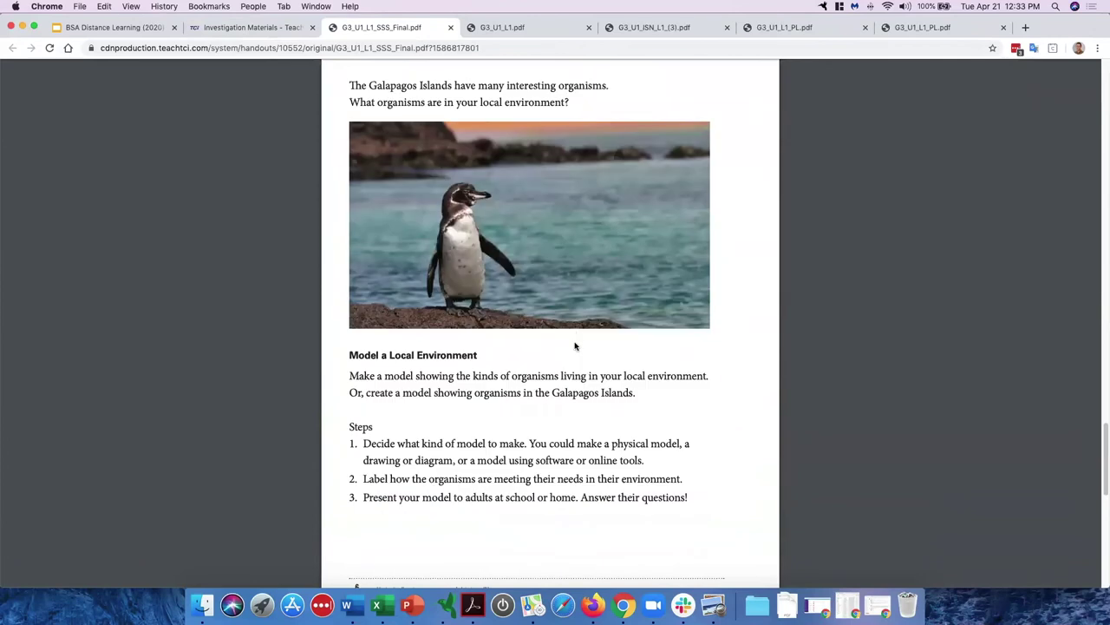
Step: Highlight the make-a-model instruction, Galapagos Islands and step 3, then return to Investigation Materials
triple_click(412, 358)
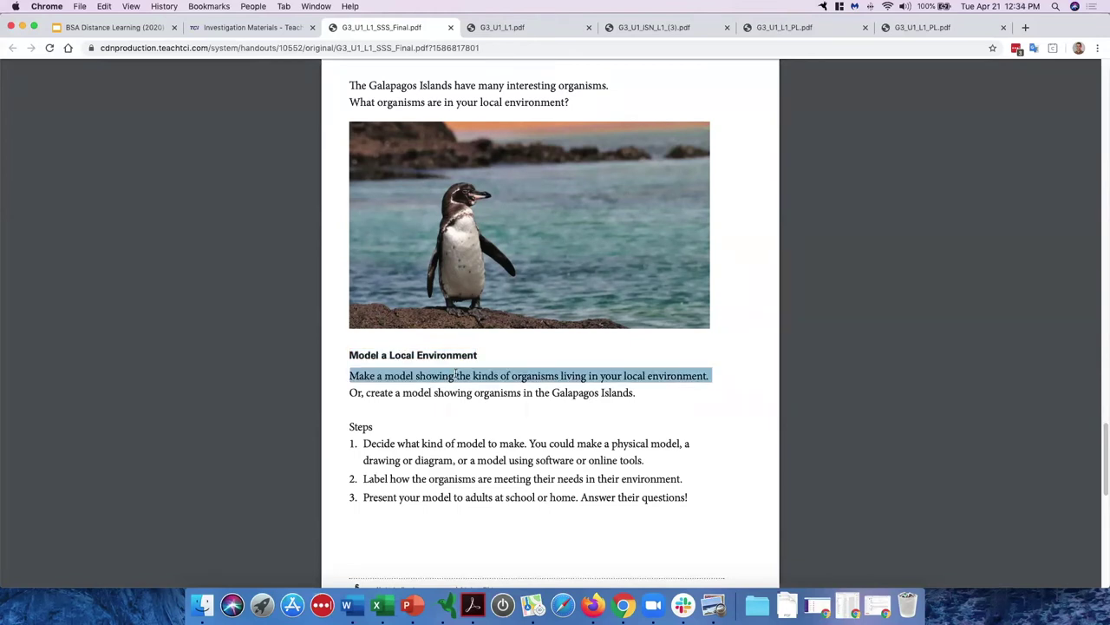
drag(544, 392, 633, 399)
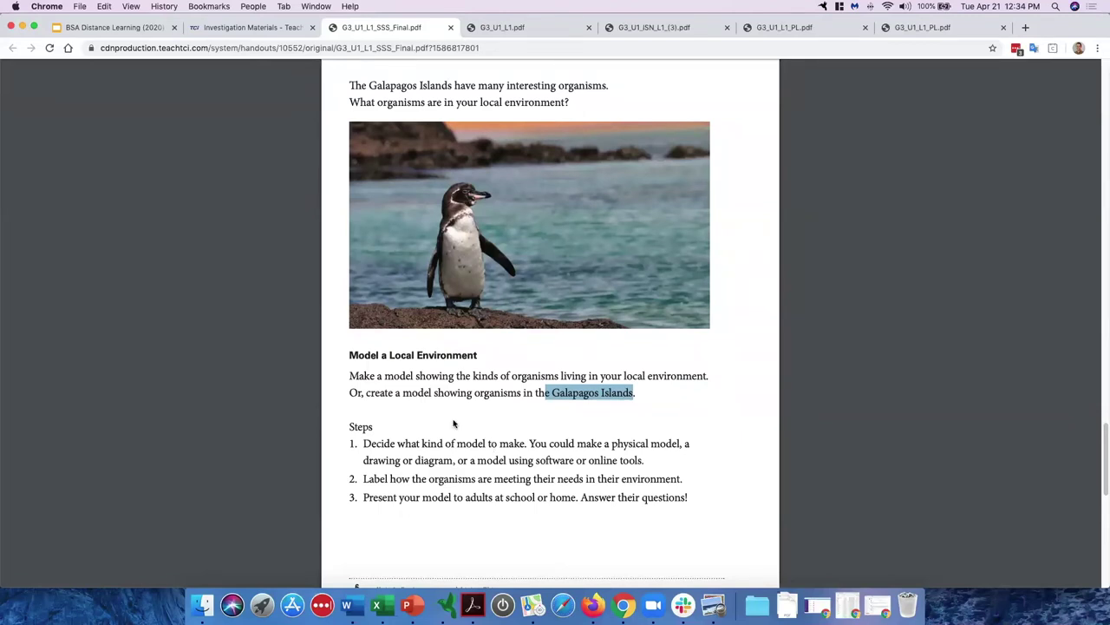
click(458, 456)
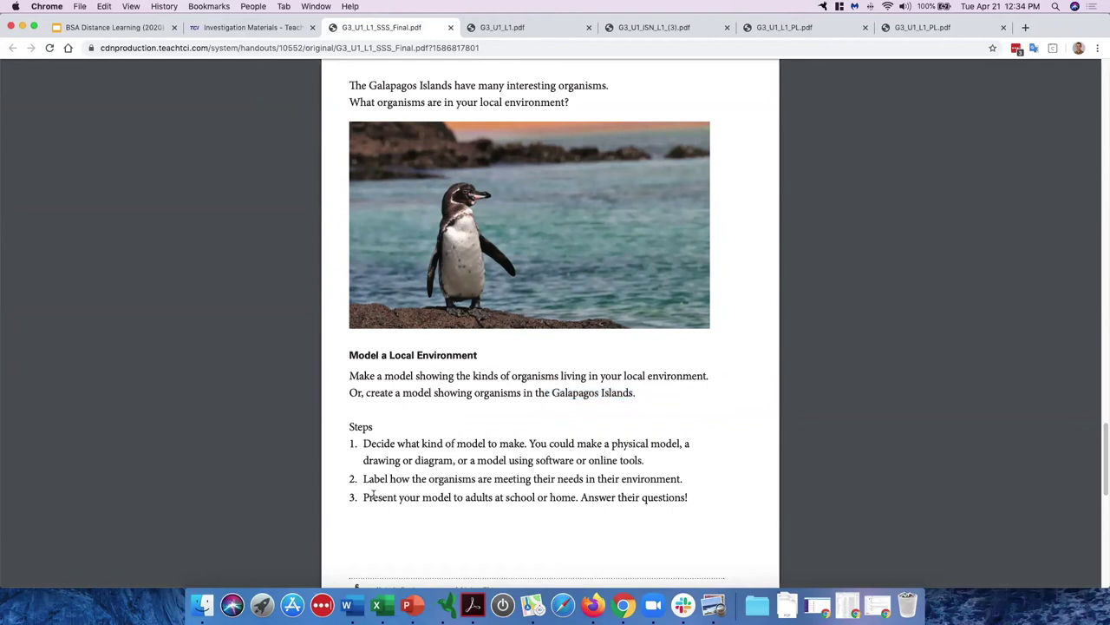
drag(362, 497, 592, 503)
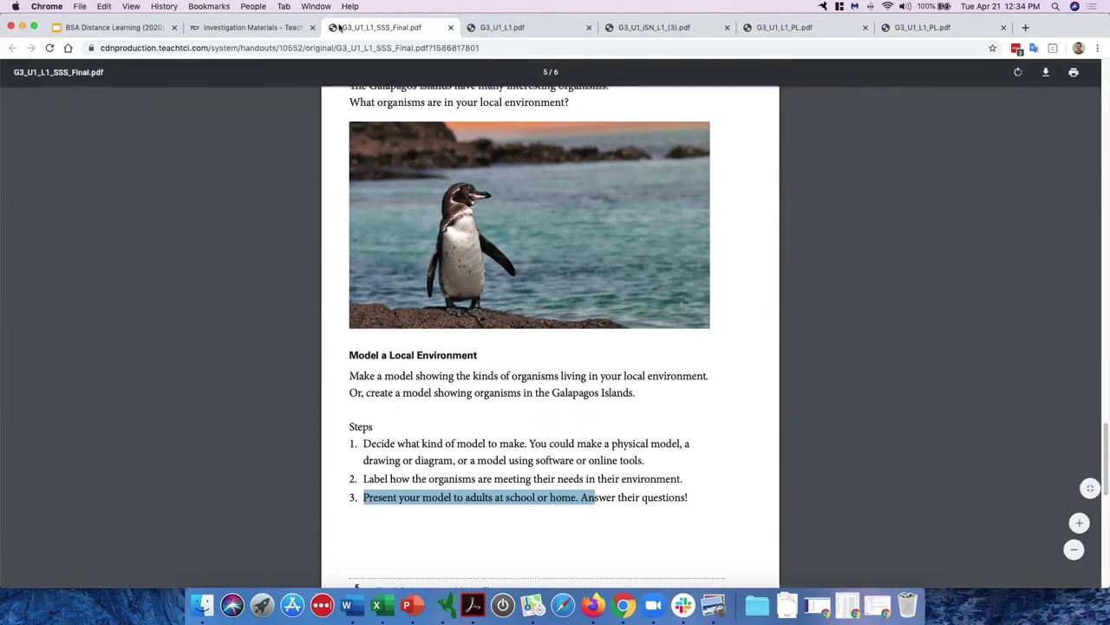
click(251, 27)
Step: Review the Lesson 1 investigation materials and open its Text with Notes reading
scroll(331, 151, up, 1)
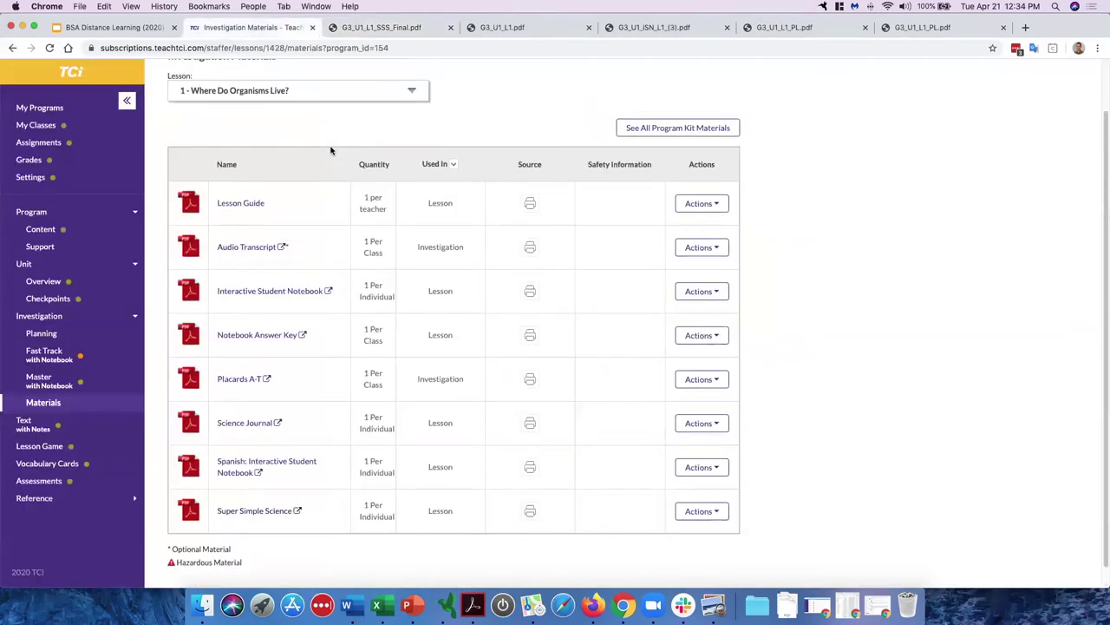
scroll(330, 150, up, 2)
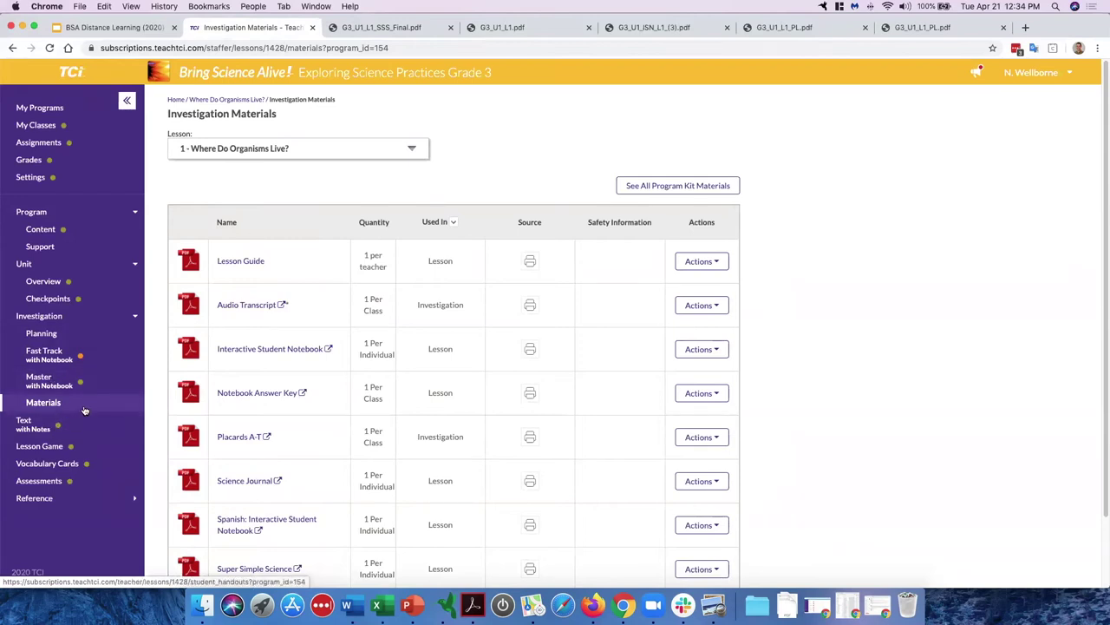
scroll(267, 397, down, 1)
scroll(267, 396, down, 2)
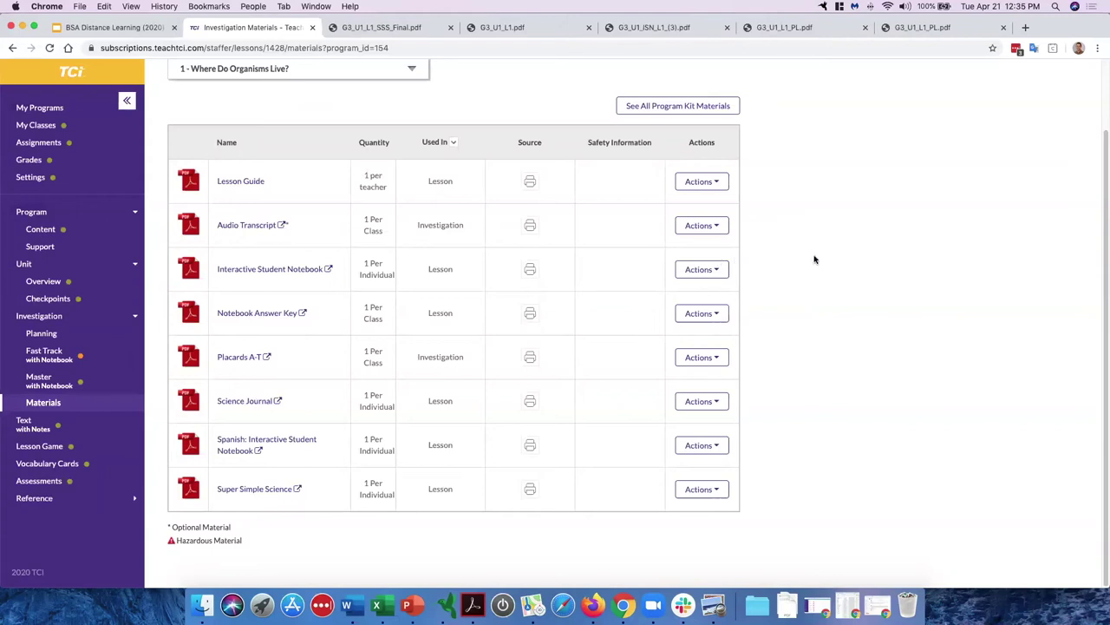
scroll(802, 257, up, 3)
scroll(802, 257, up, 1)
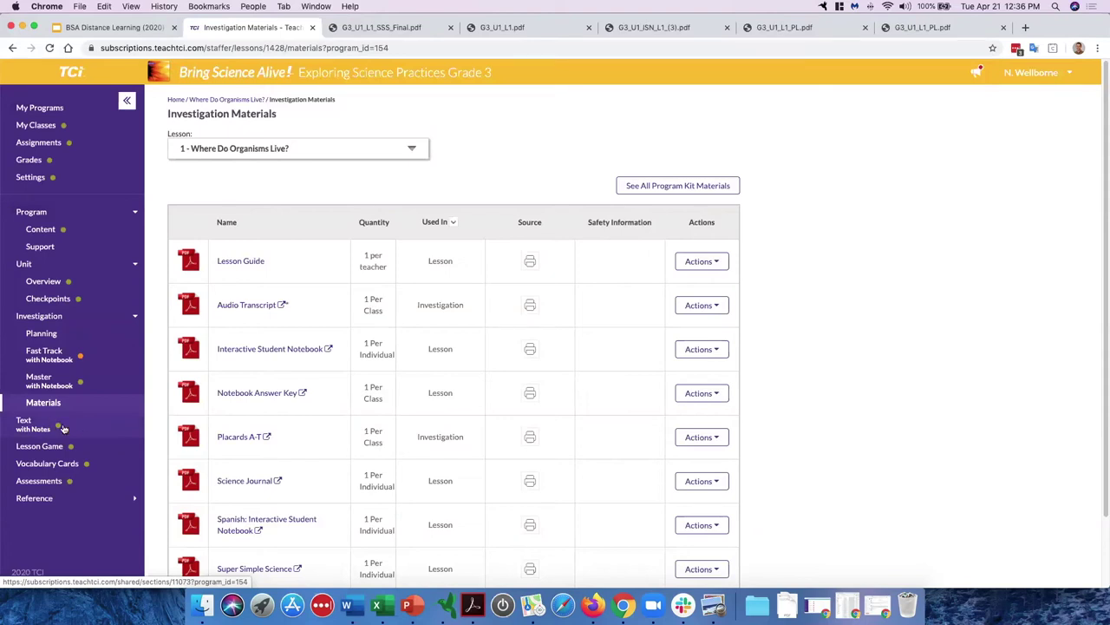
click(76, 431)
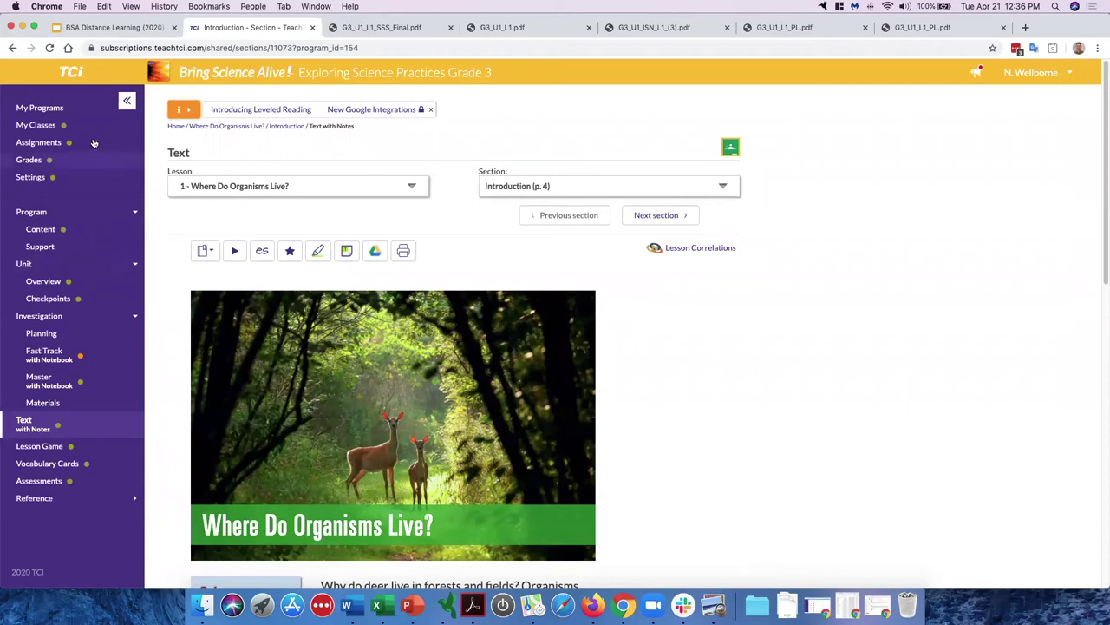
Step: Check the Section list, scroll the Introduction reading, and open the reading-level choices
click(557, 185)
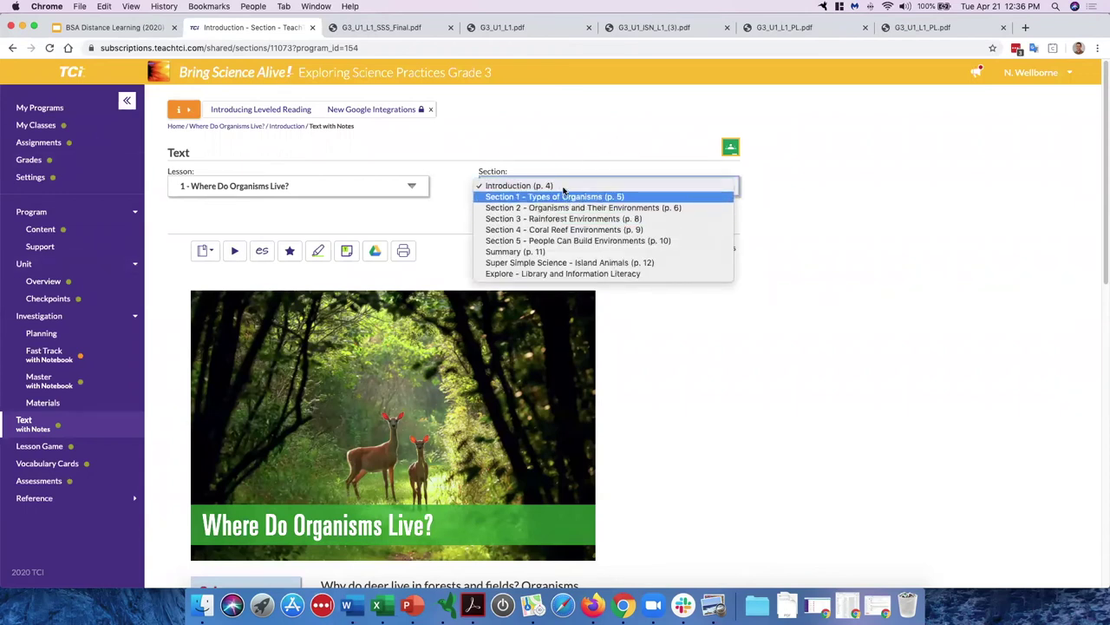
click(557, 150)
scroll(471, 242, down, 2)
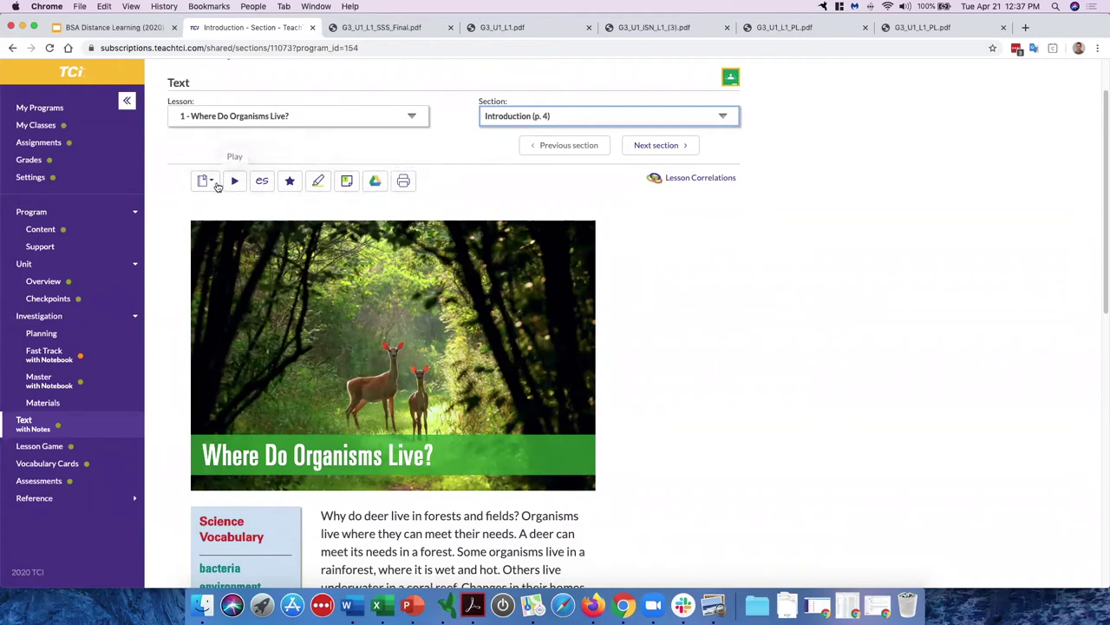
click(203, 180)
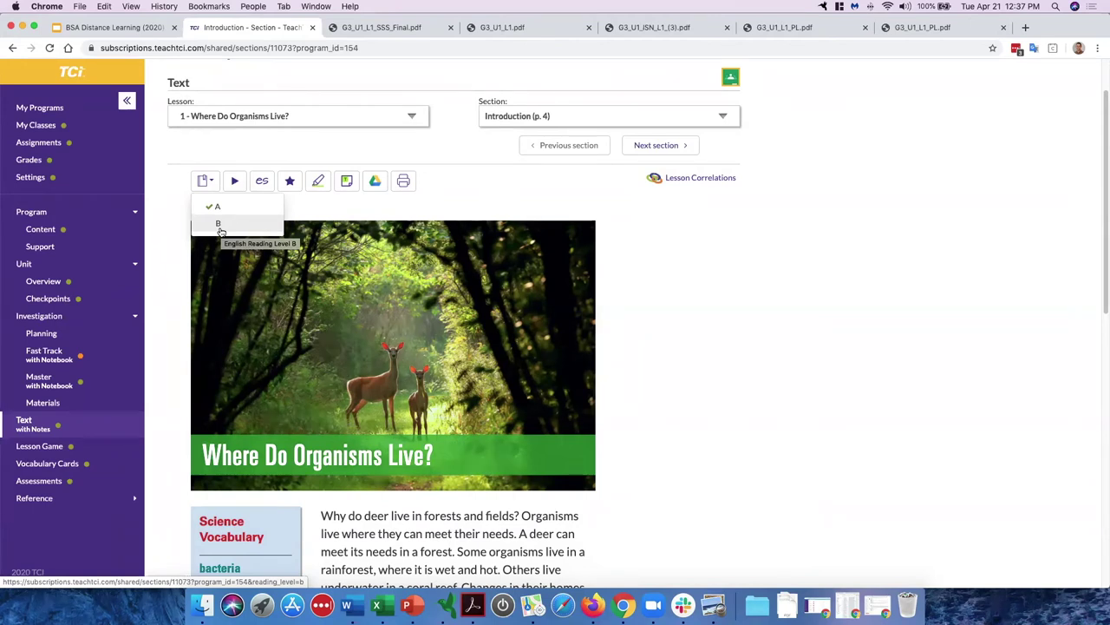
Step: Play and pause the Introduction read-aloud, then switch the text to Spanish and back to English
click(204, 181)
click(235, 182)
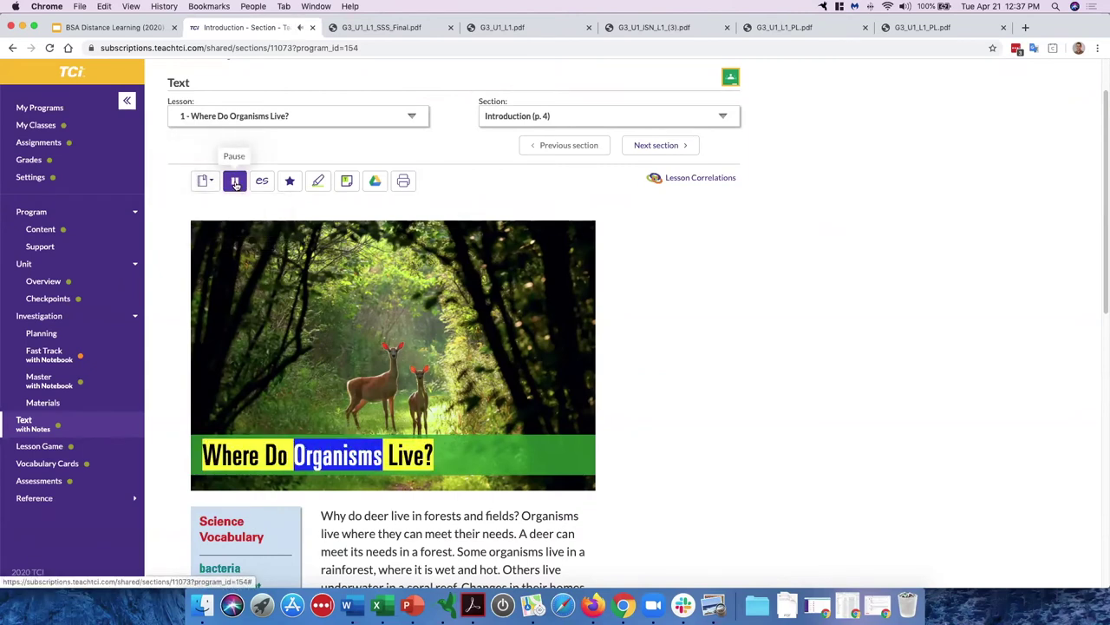
click(235, 182)
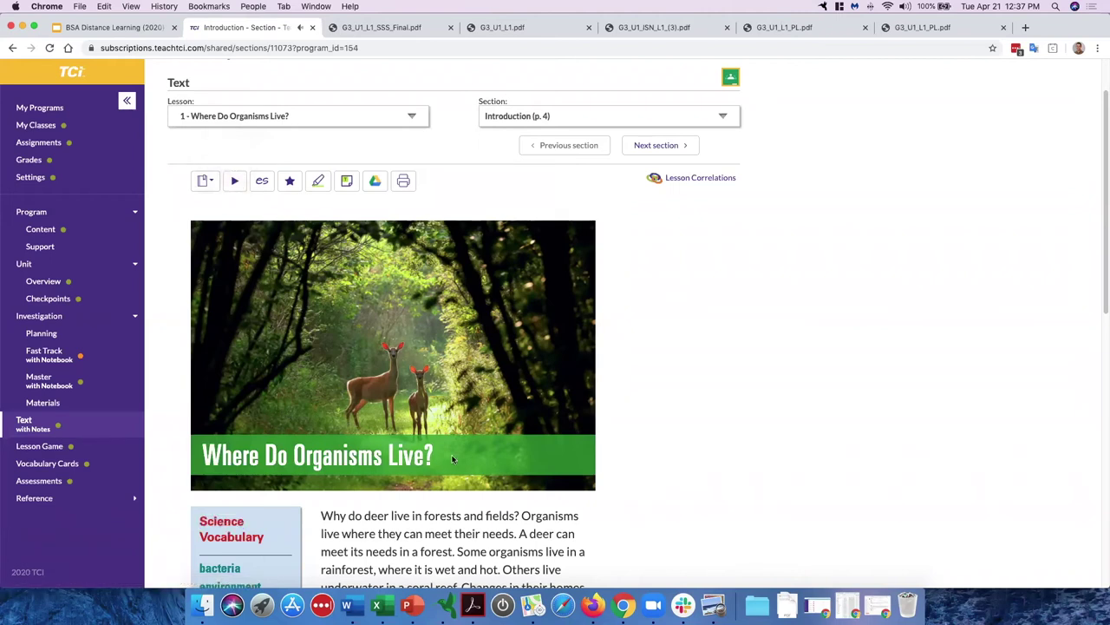
click(262, 183)
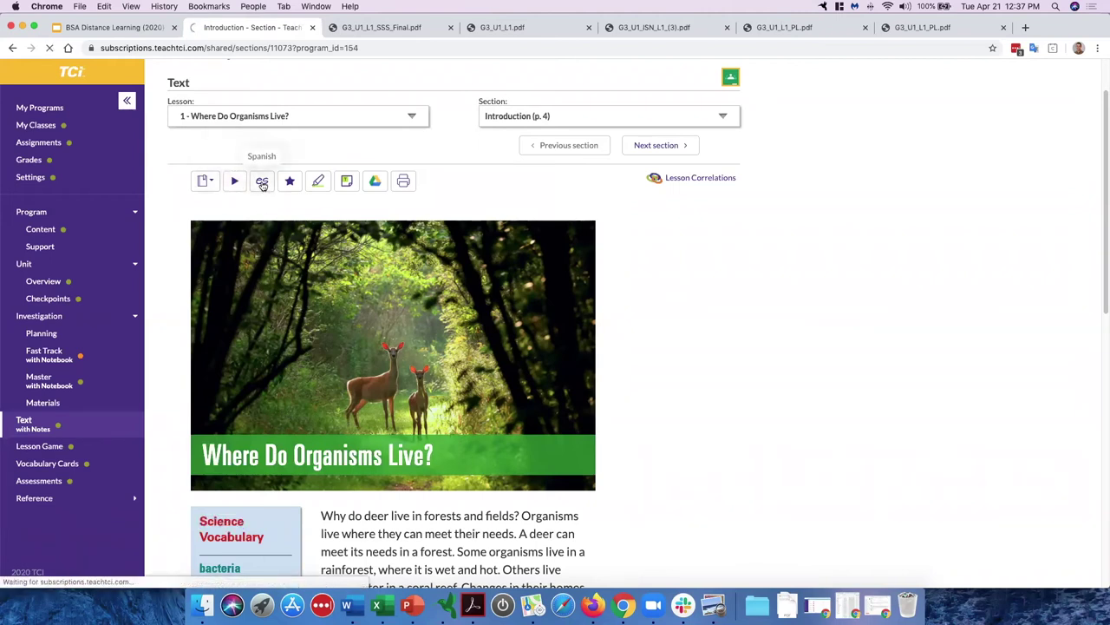
scroll(260, 181, down, 5)
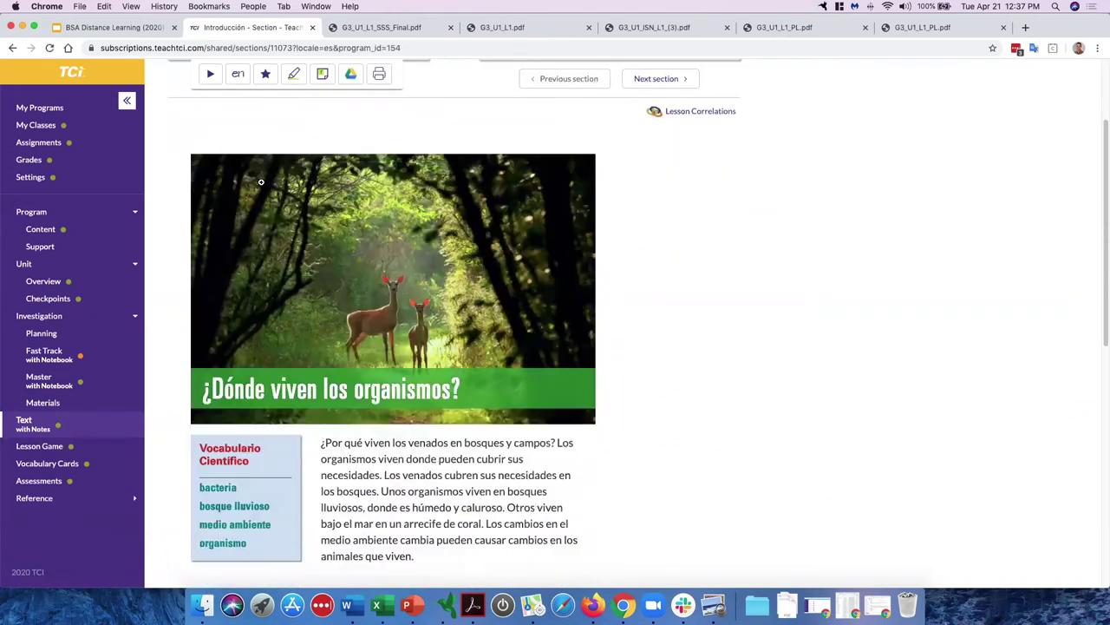
click(239, 78)
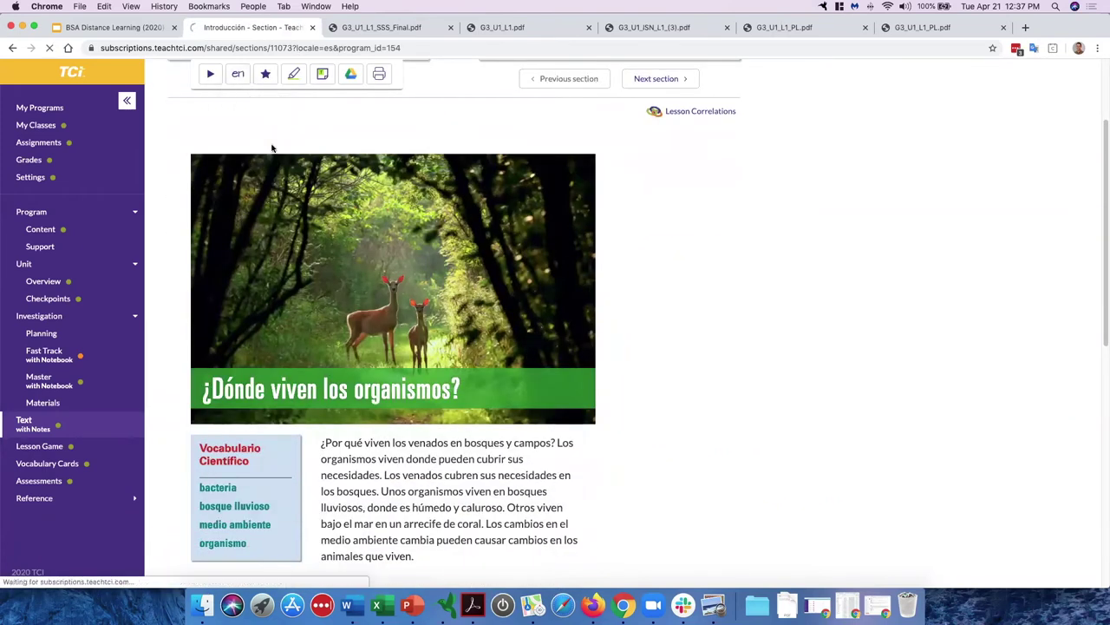
Step: Scroll through the Introduction and continue to Section 1 – Types of Organisms
scroll(448, 472, down, 2)
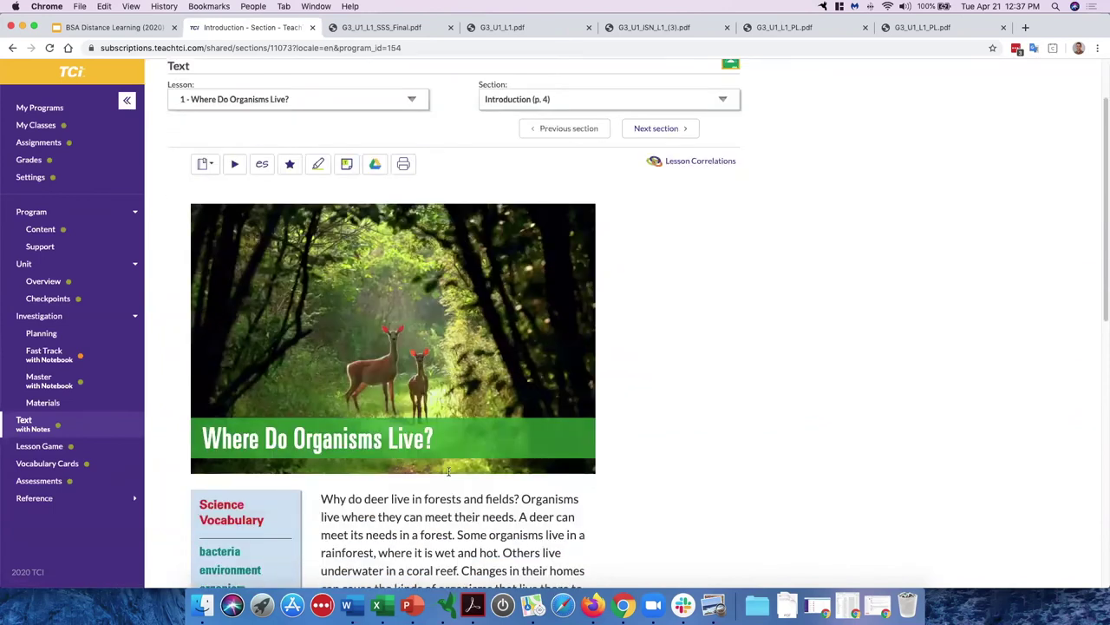
scroll(449, 471, down, 2)
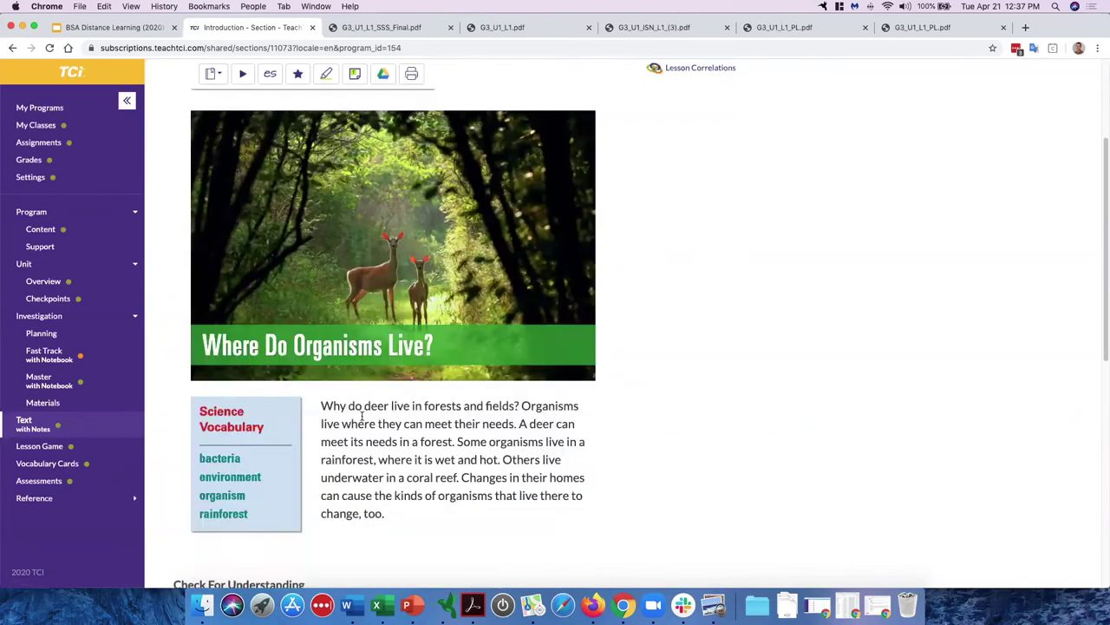
scroll(334, 378, up, 2)
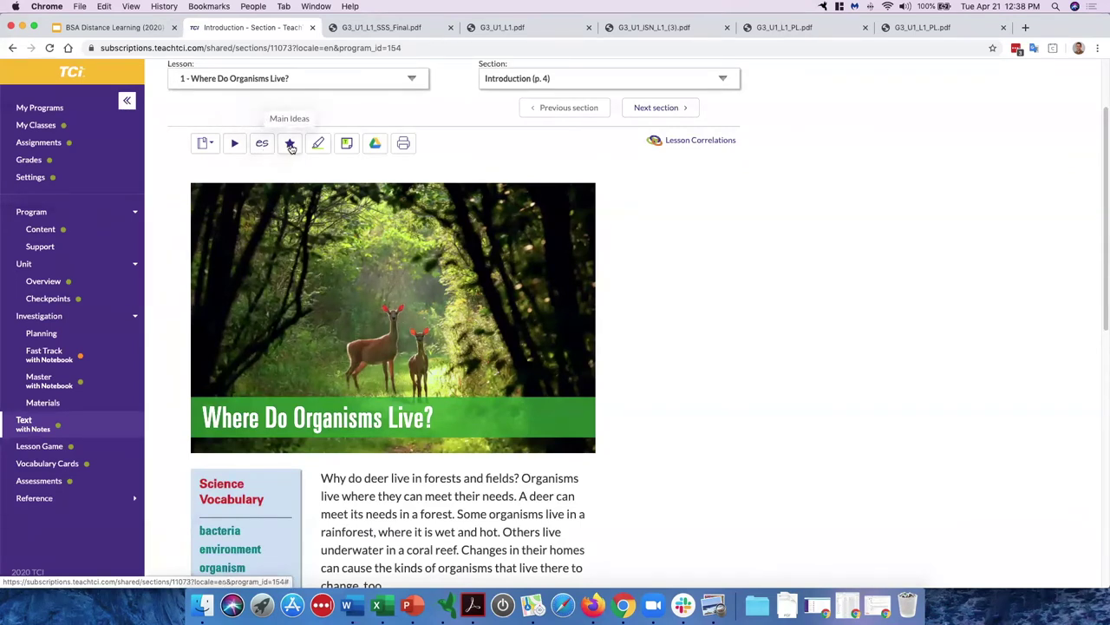
click(661, 108)
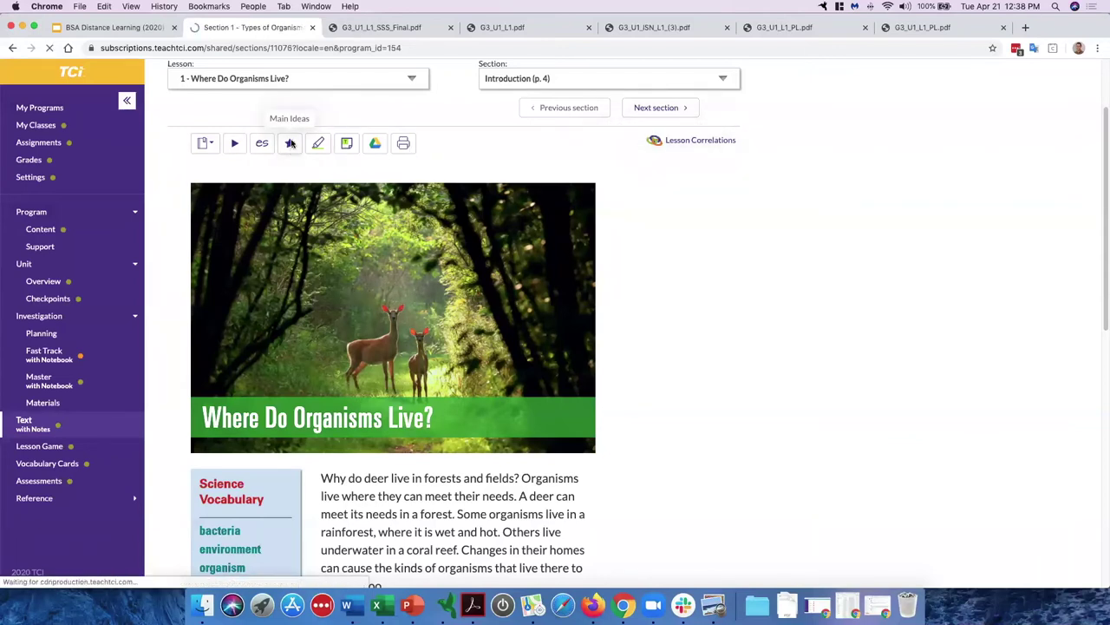
Step: Show Section 1's main ideas and highlight 'Some organisms are not plants or animals.' in green
click(290, 248)
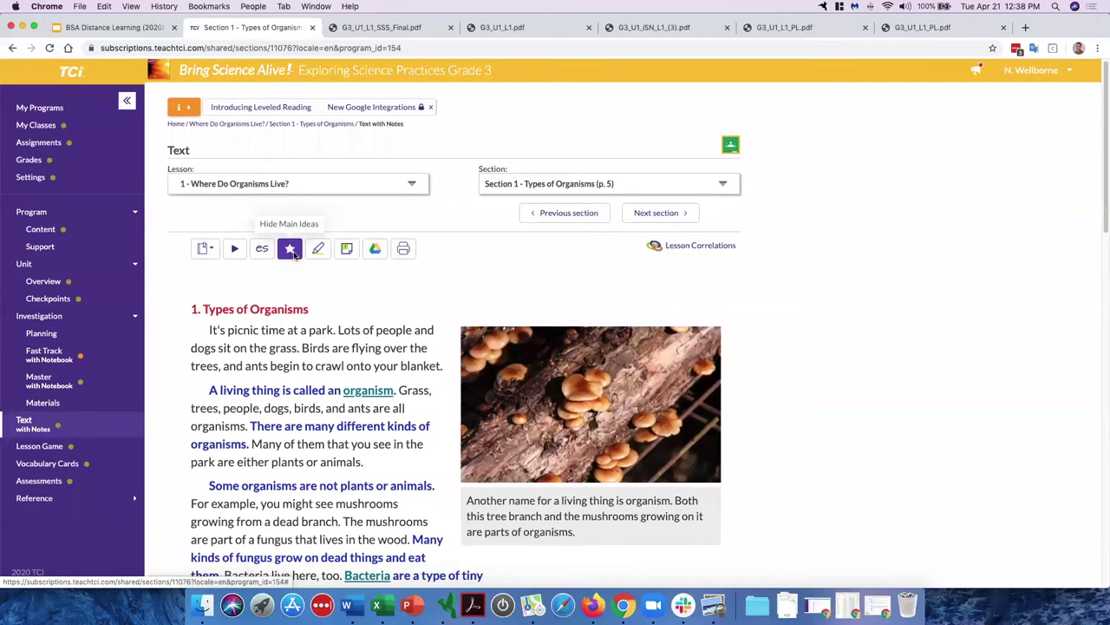
scroll(290, 252, down, 2)
drag(220, 298, 394, 300)
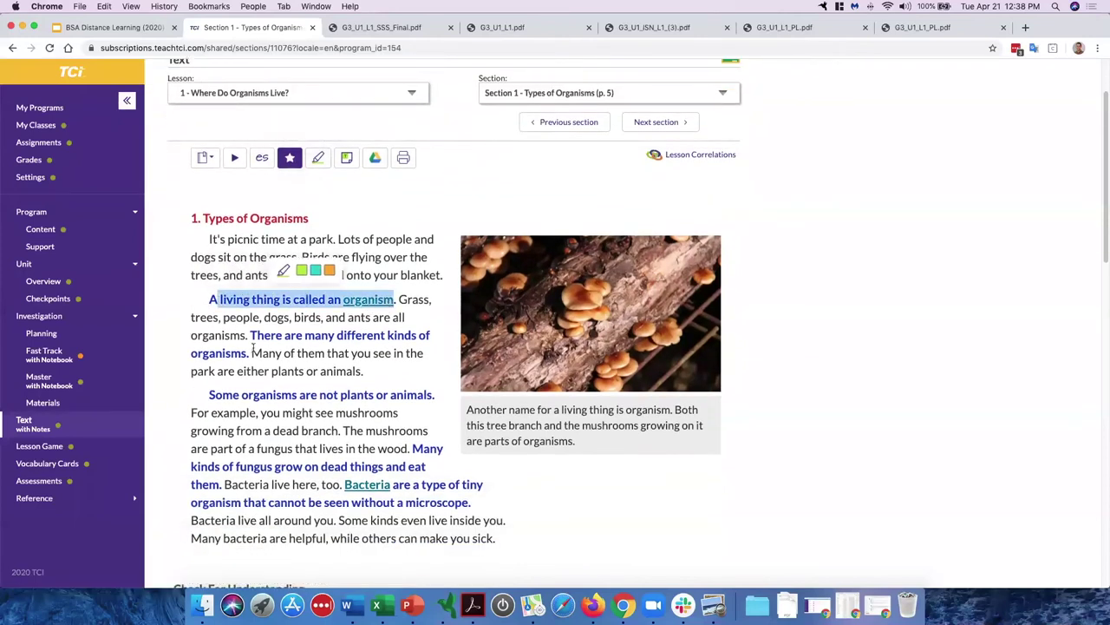
drag(249, 335, 250, 353)
drag(210, 396, 437, 403)
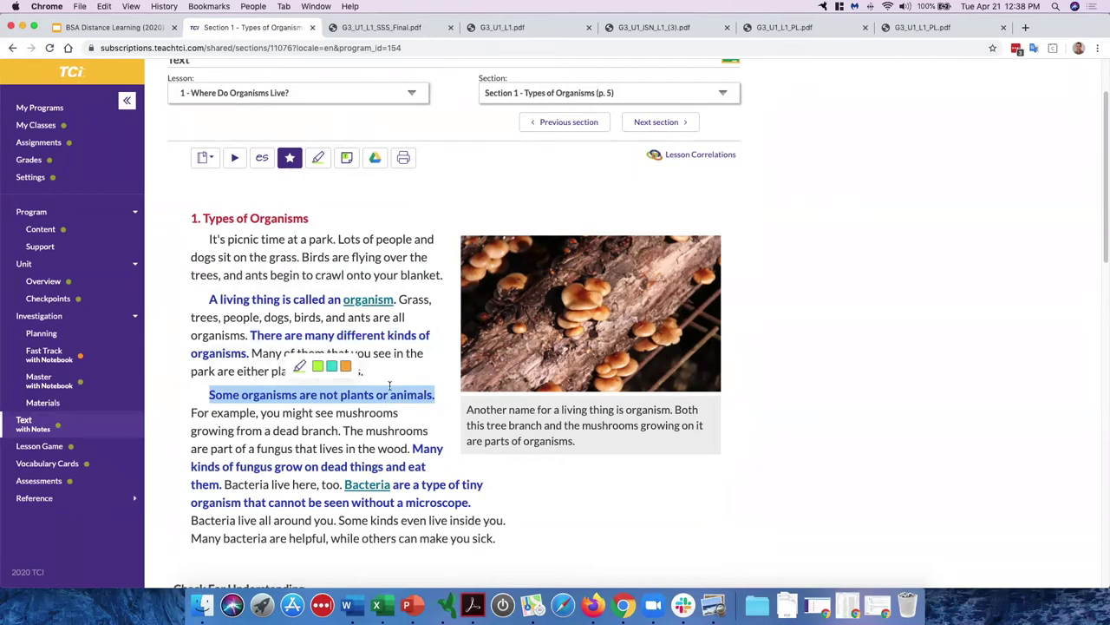
click(318, 365)
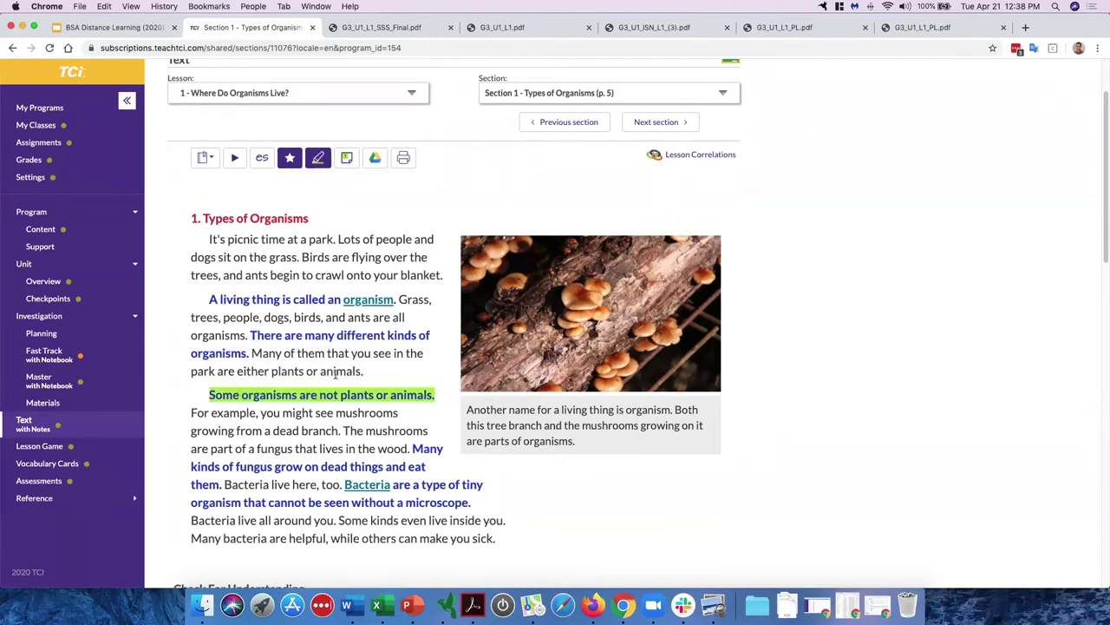
Step: Highlight 'For example,' in teal and open the lesson's printable PDF
mouse_move(194, 408)
mouse_down()
mouse_move(239, 429)
mouse_move(238, 415)
mouse_move(258, 414)
mouse_up()
click(230, 385)
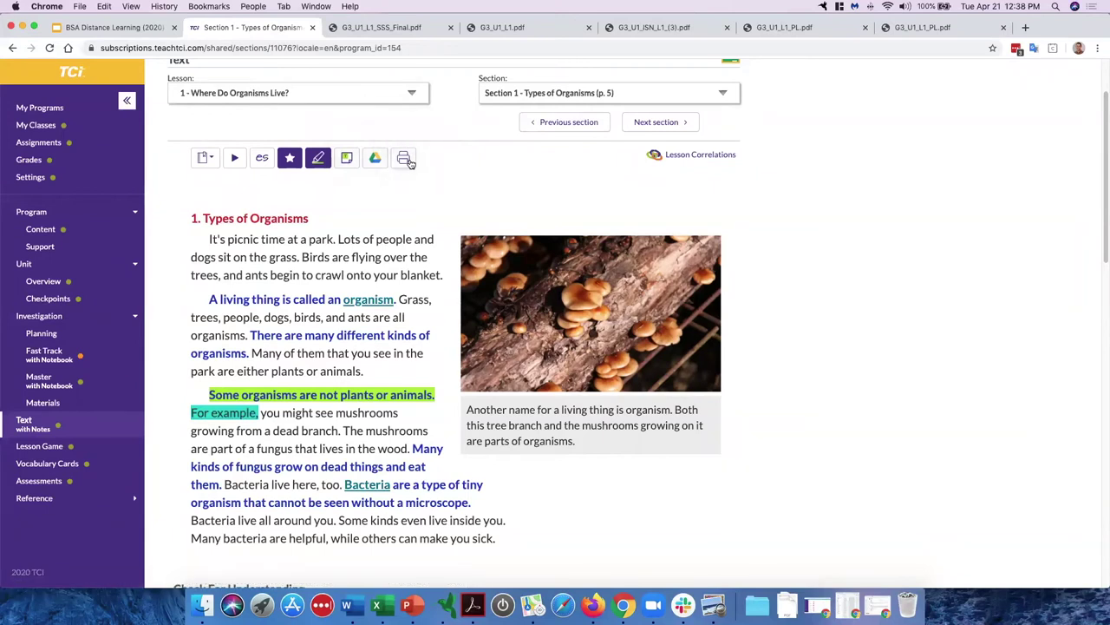
click(404, 159)
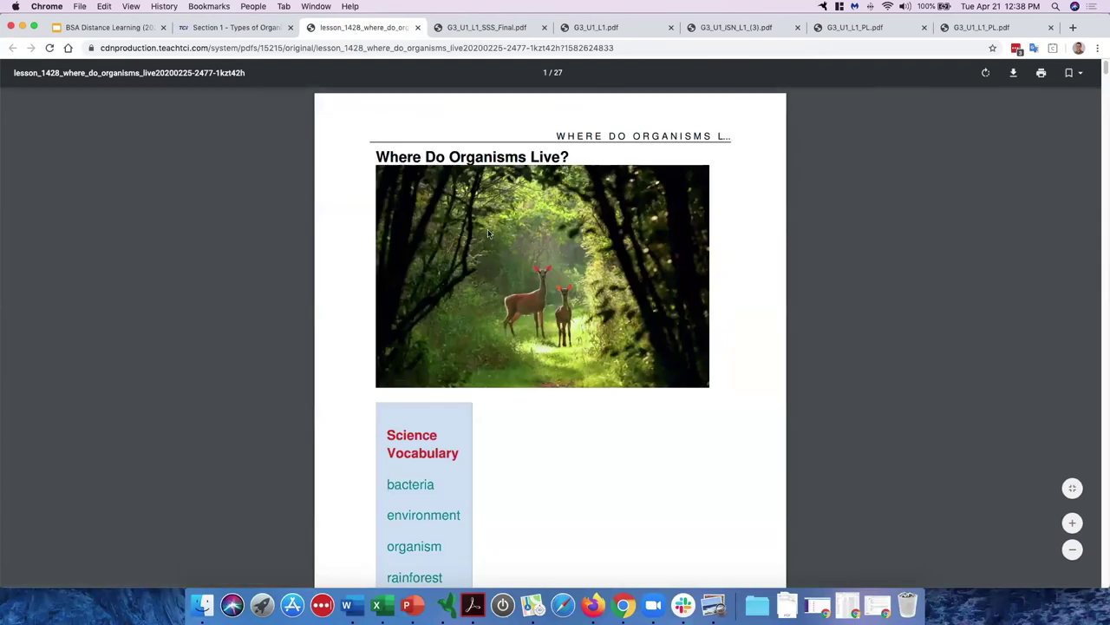
Step: Scroll through the 27-page printable PDF, then return to the Section 1 reading tab
scroll(460, 217, down, 3)
scroll(460, 217, down, 10)
scroll(477, 260, down, 13)
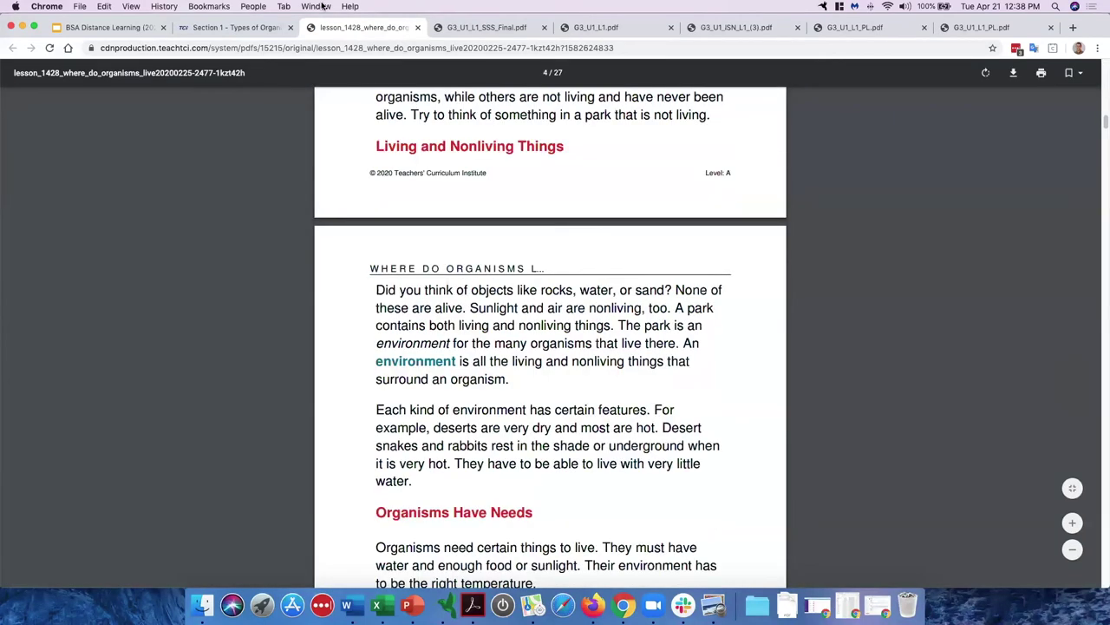
click(244, 29)
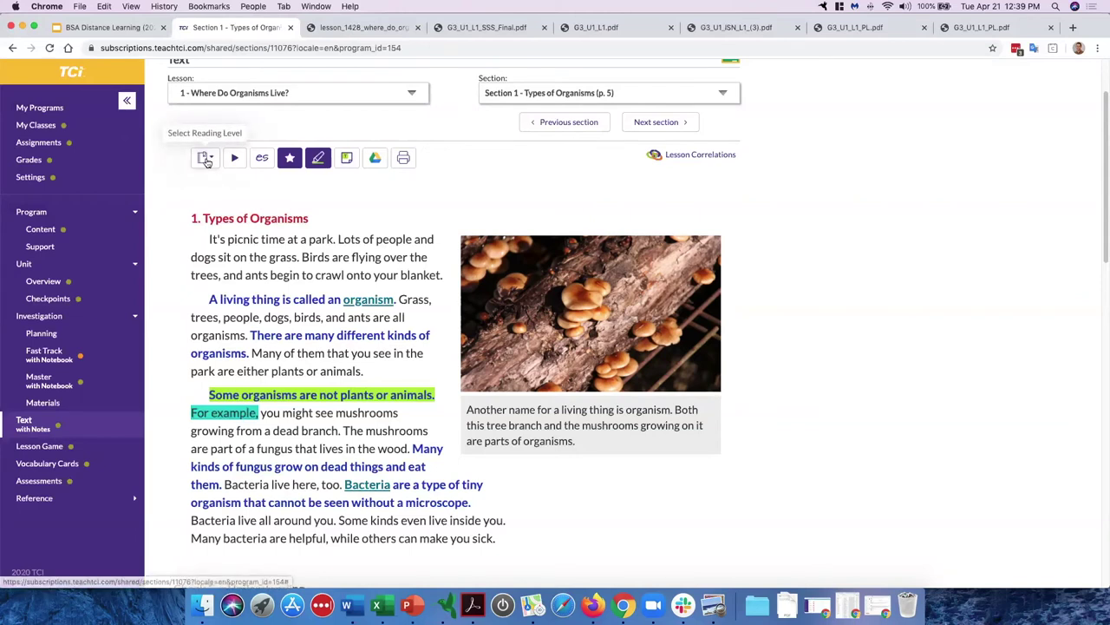
Step: Switch Section 1 to reading level B, back to A, and start sharing to Google Classroom
click(214, 188)
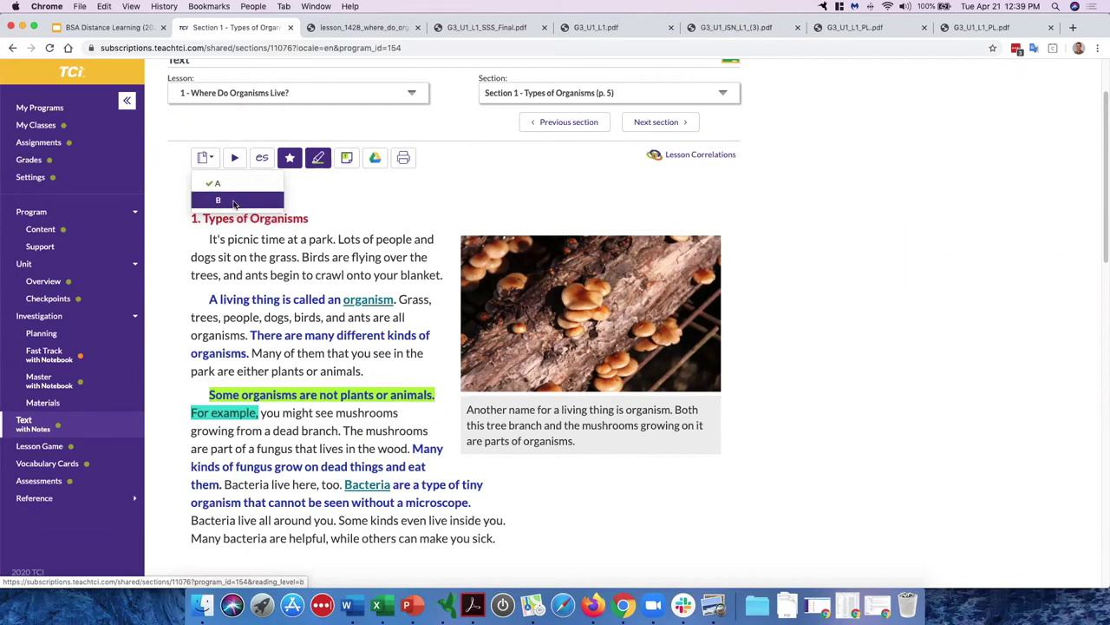
click(233, 201)
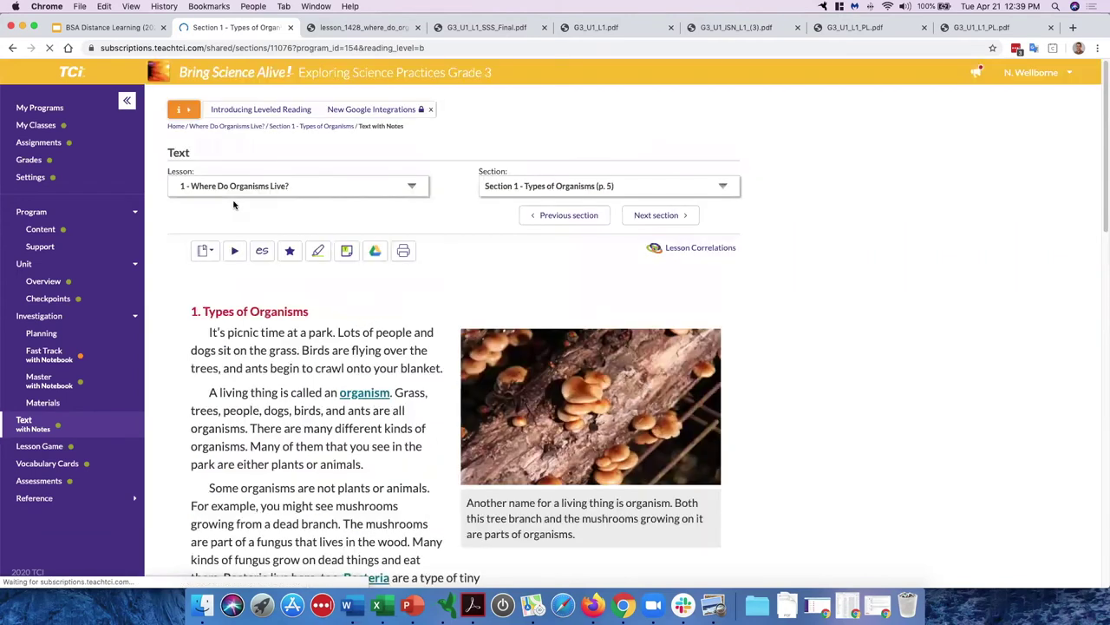
click(209, 251)
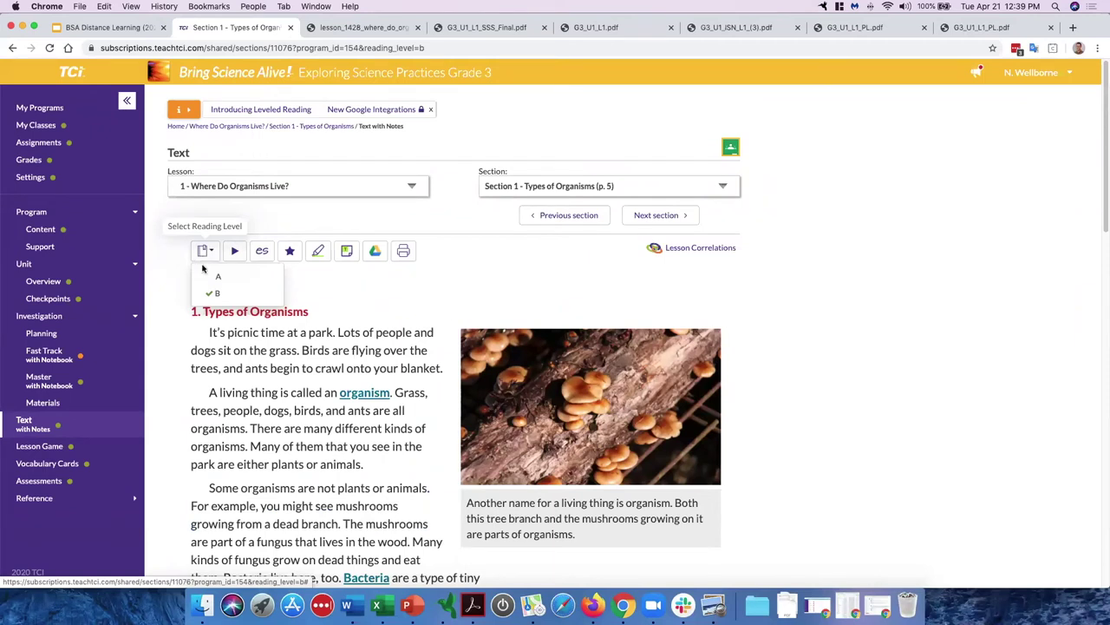
click(221, 274)
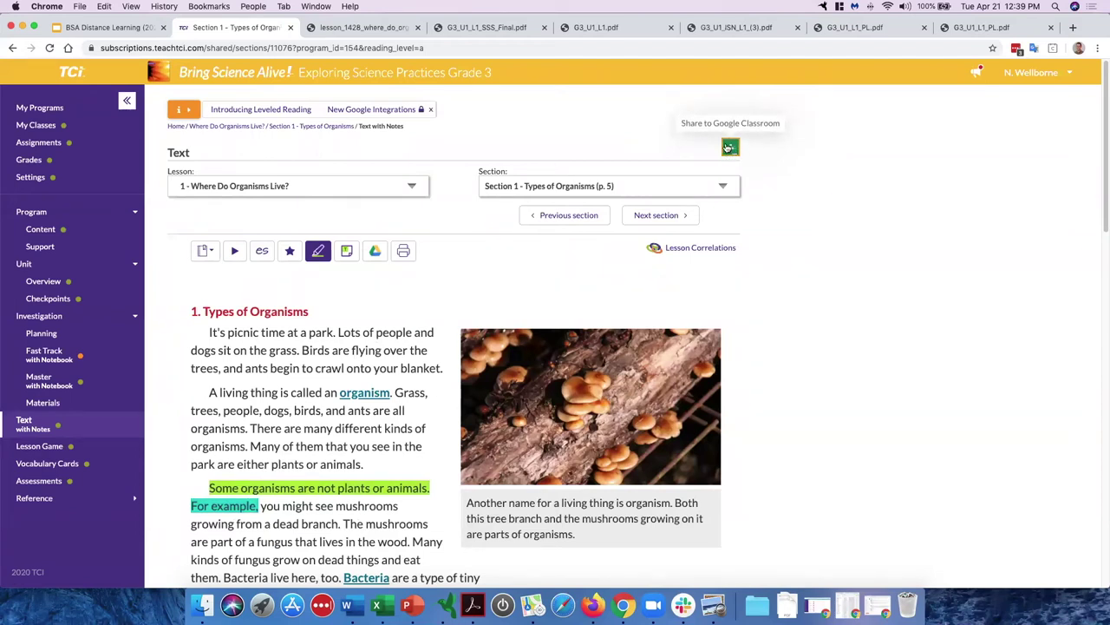
click(731, 148)
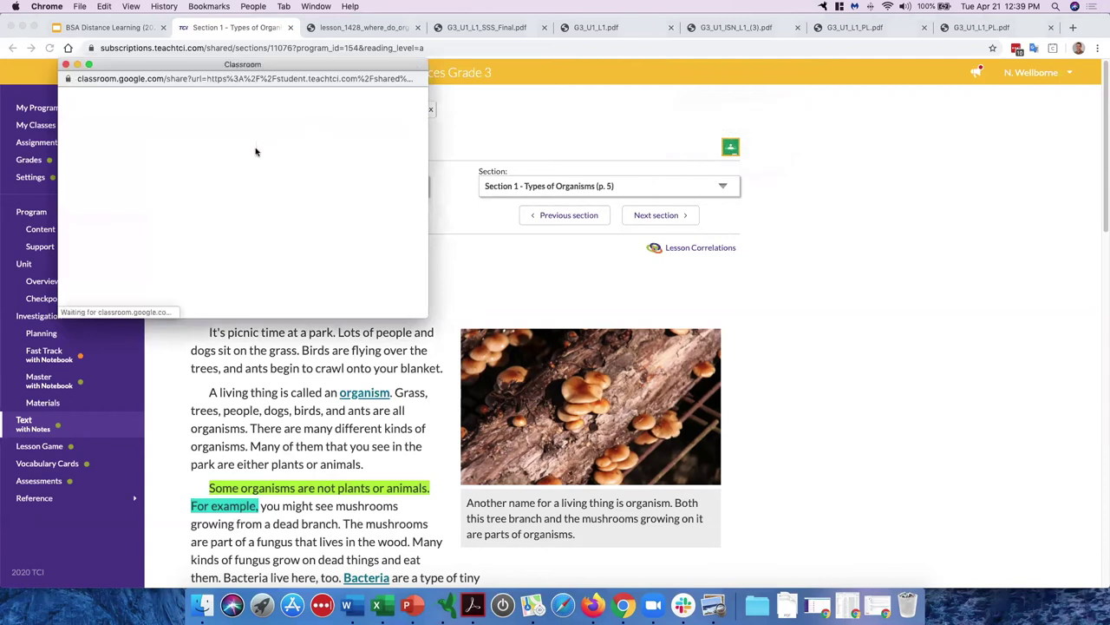
Step: Share to the Best Period class as an assignment, opening the Assignment form
click(235, 206)
click(224, 259)
click(292, 258)
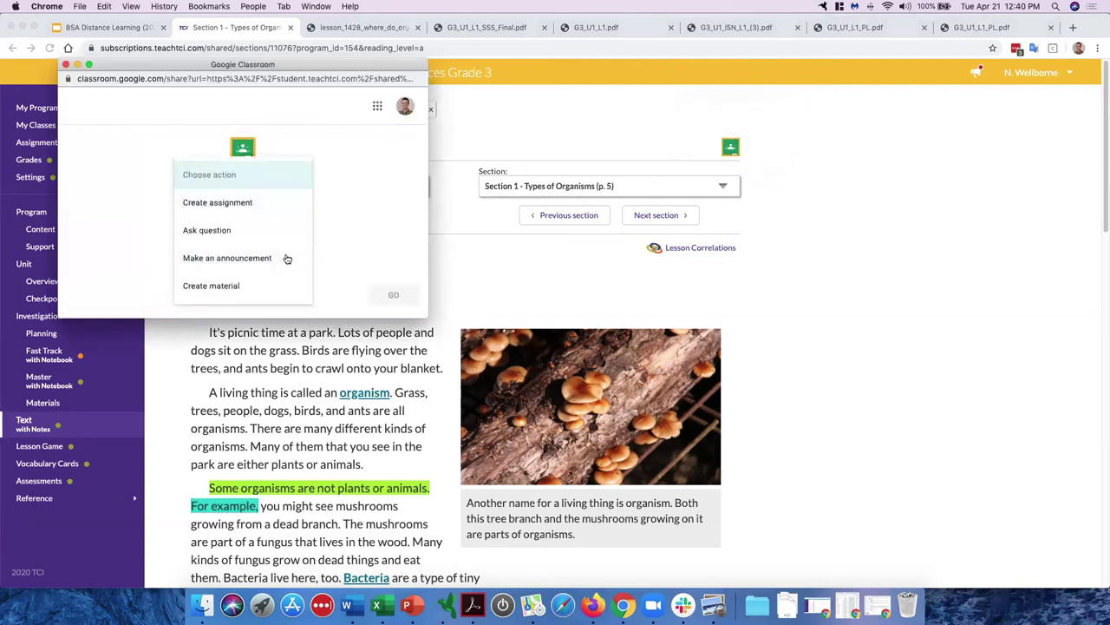
click(232, 208)
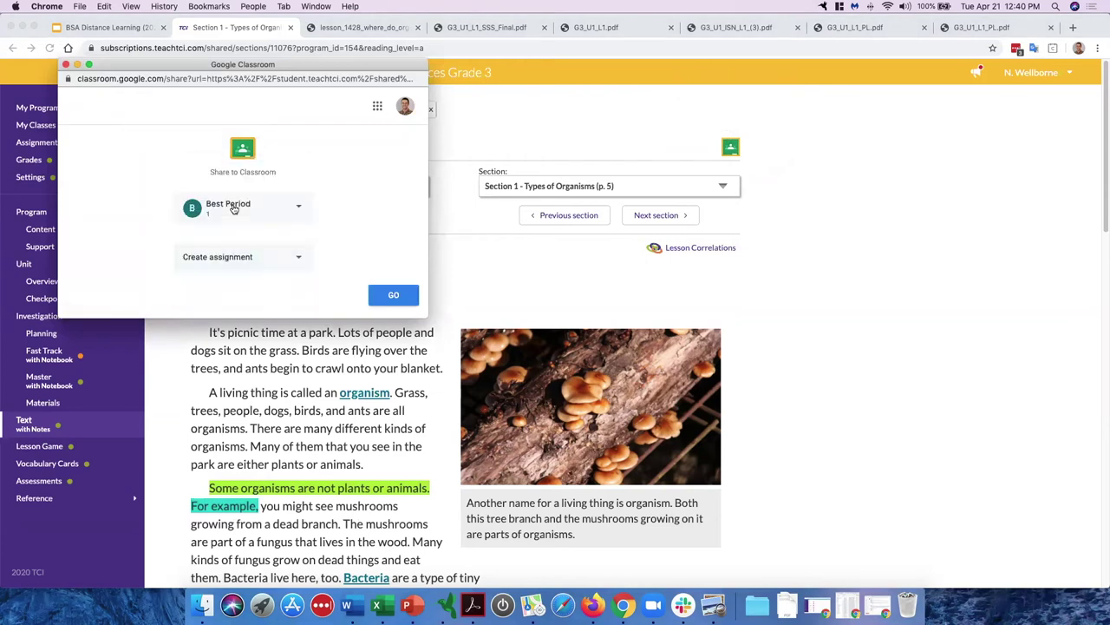
click(386, 297)
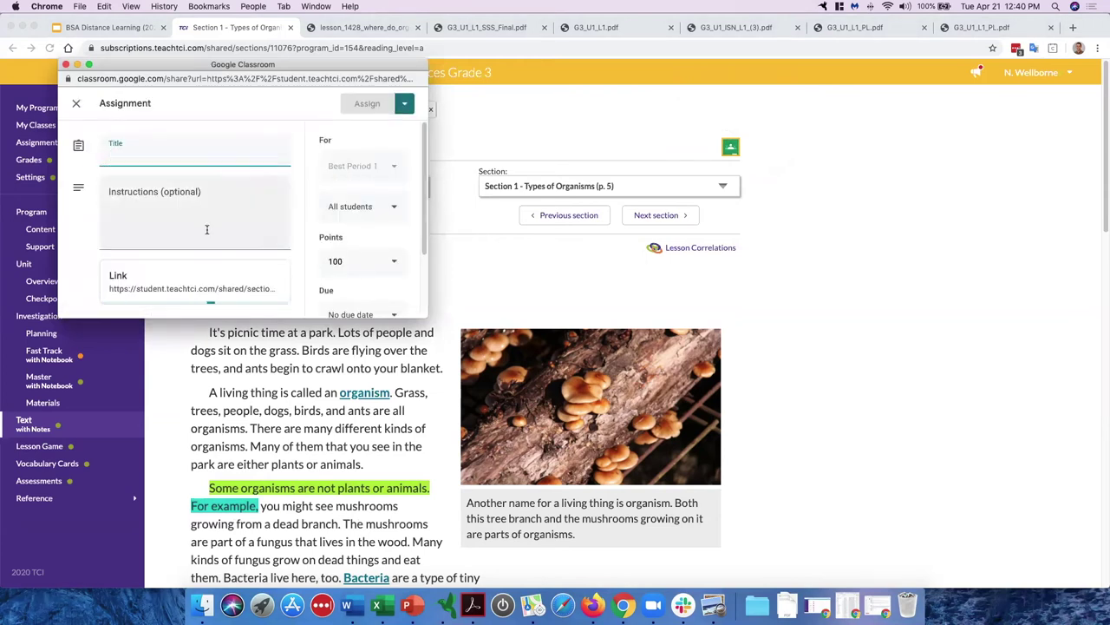
Step: Move the Classroom window aside, look over the assignment form, and close it without posting
scroll(208, 231, down, 2)
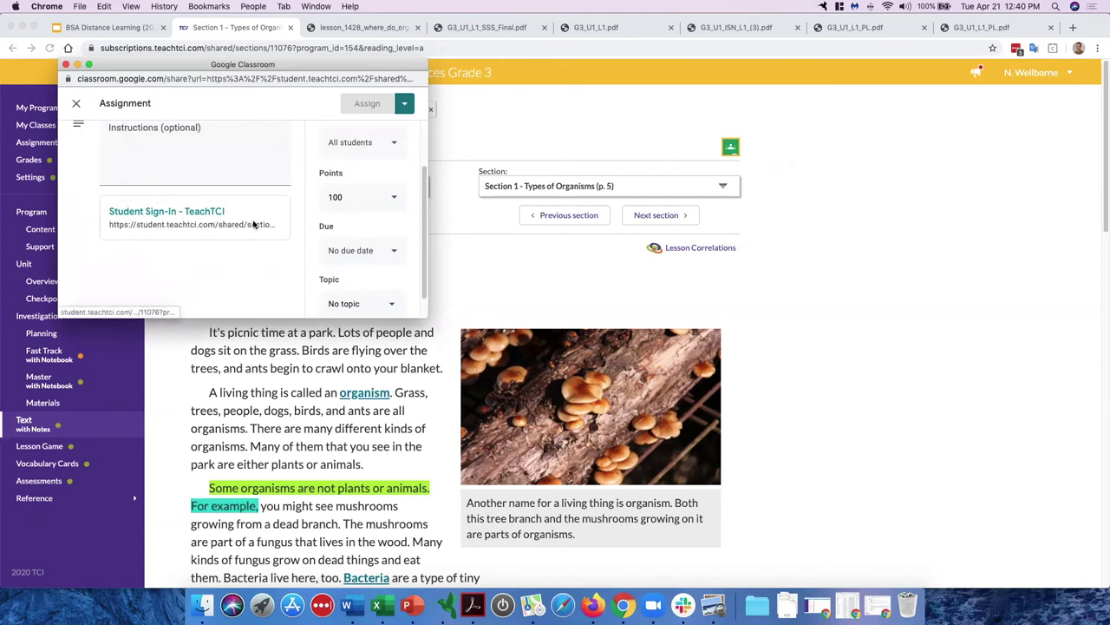
drag(347, 67, 884, 99)
click(726, 192)
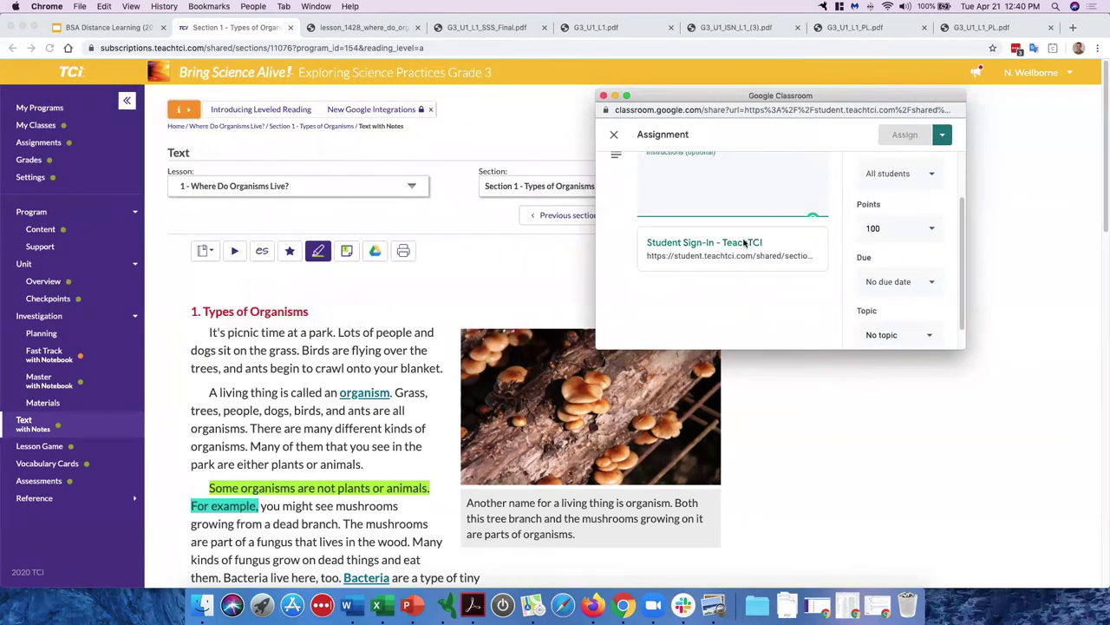
scroll(712, 196, up, 1)
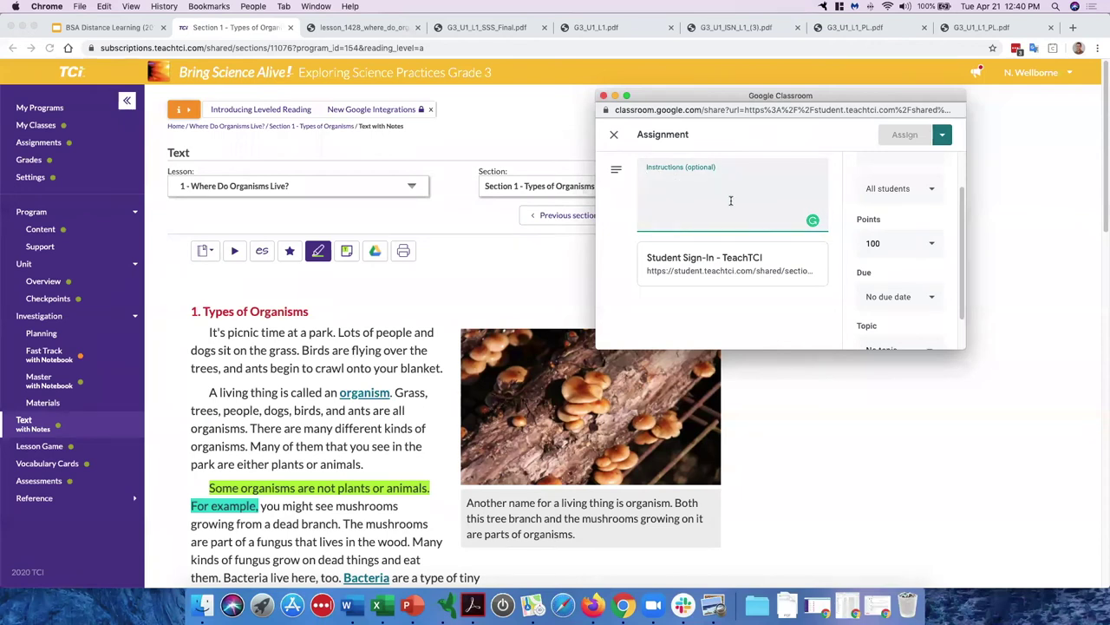
scroll(733, 202, up, 2)
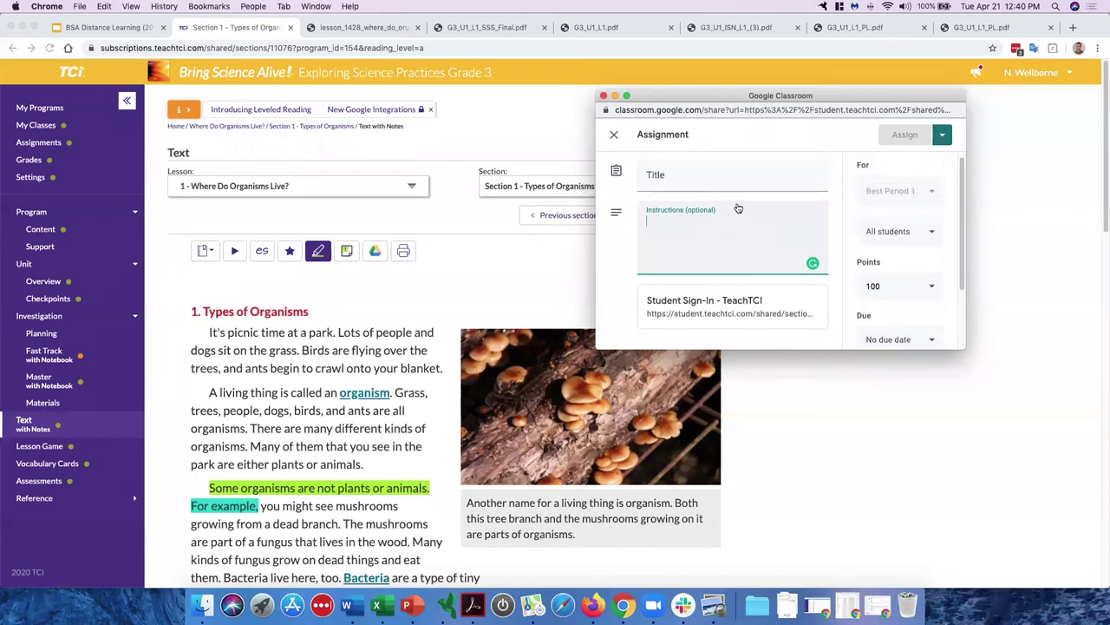
click(604, 97)
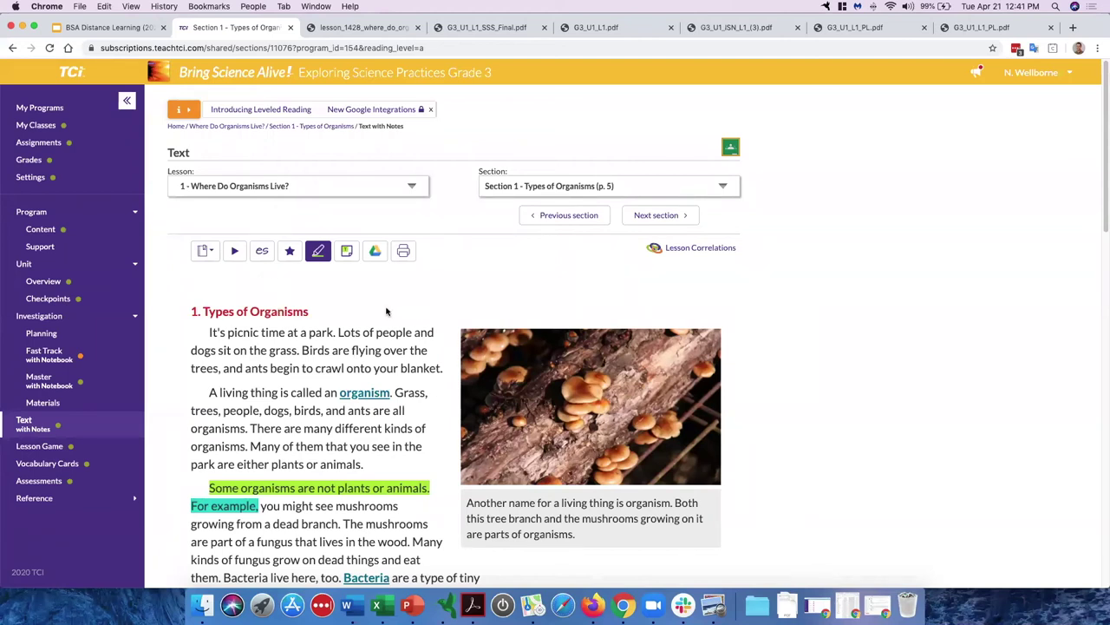
scroll(387, 312, down, 10)
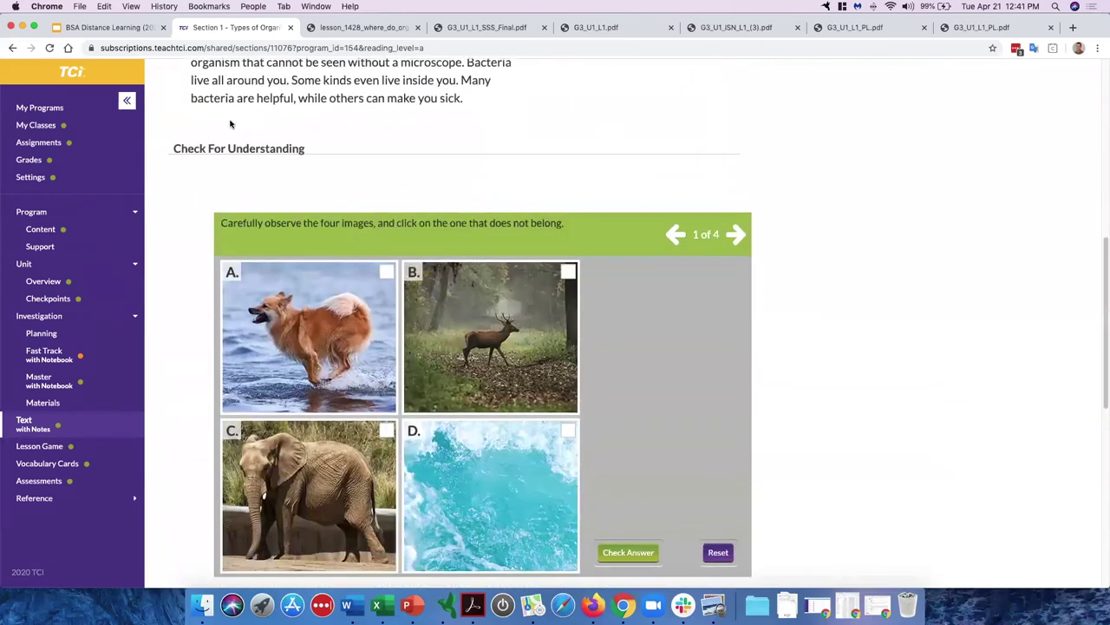
Step: Answer the Check For Understanding quiz: pick image A, check it, then pick the tree
scroll(230, 124, down, 1)
click(387, 220)
click(655, 502)
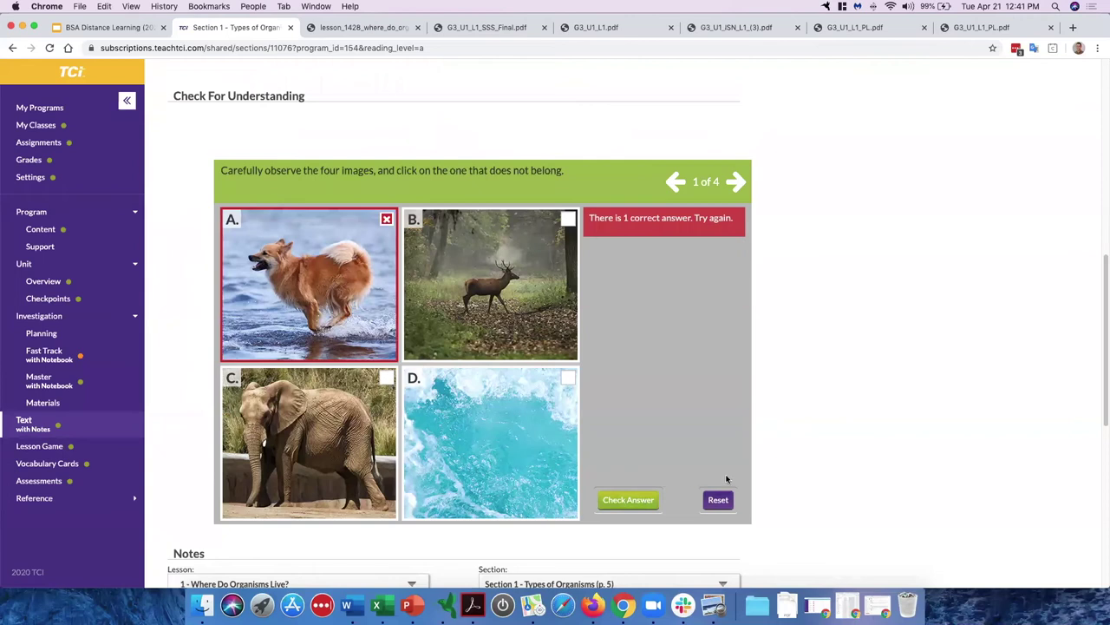
click(734, 185)
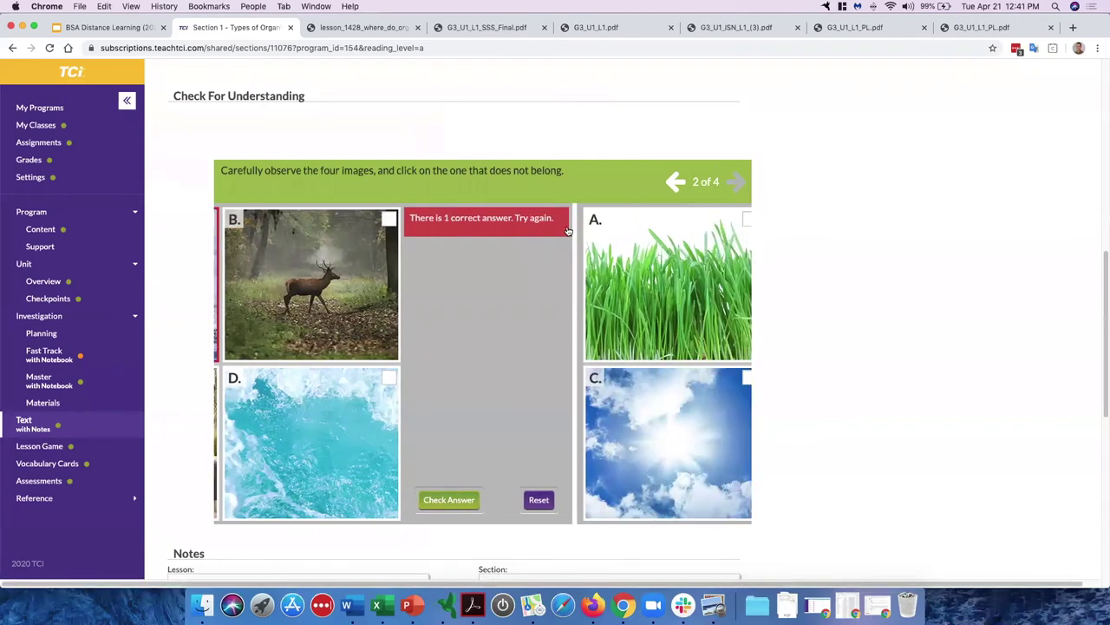
click(569, 219)
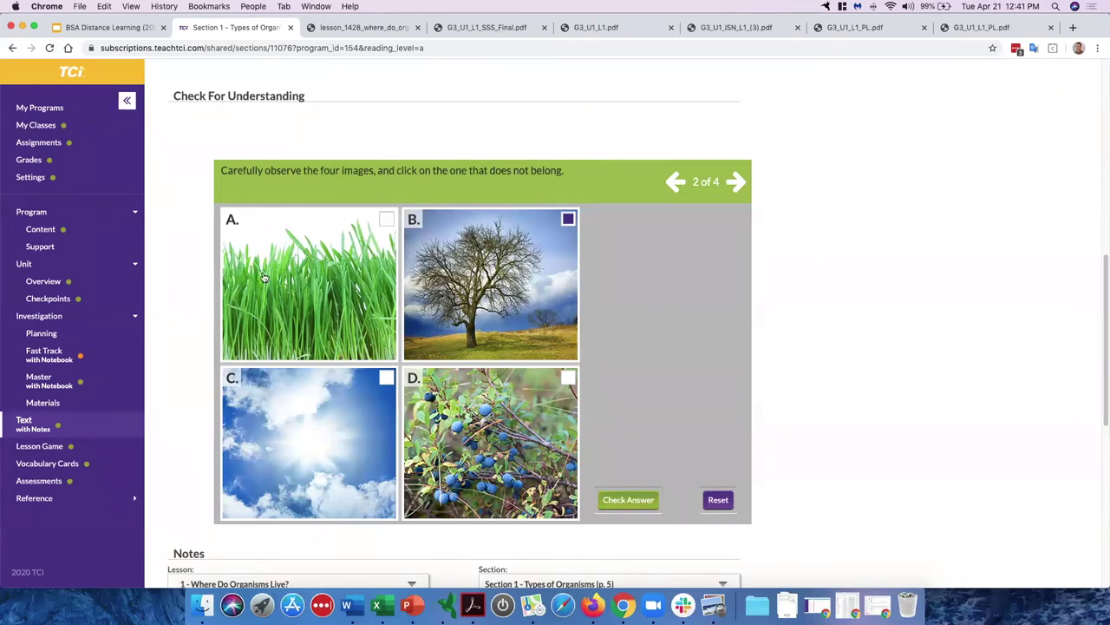
Step: Type placeholder text 'hgkhgklgljhgjlh' into the organism-definition notes answer box
scroll(453, 370, down, 10)
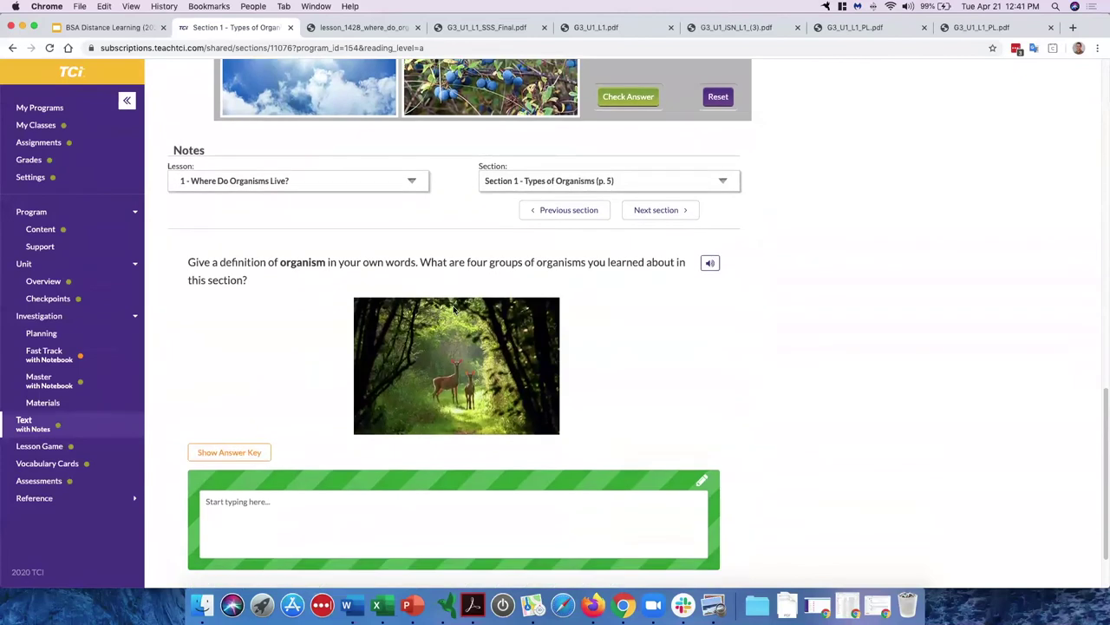
scroll(453, 308, down, 2)
click(313, 451)
text(hgkhgklgljhgjlh)
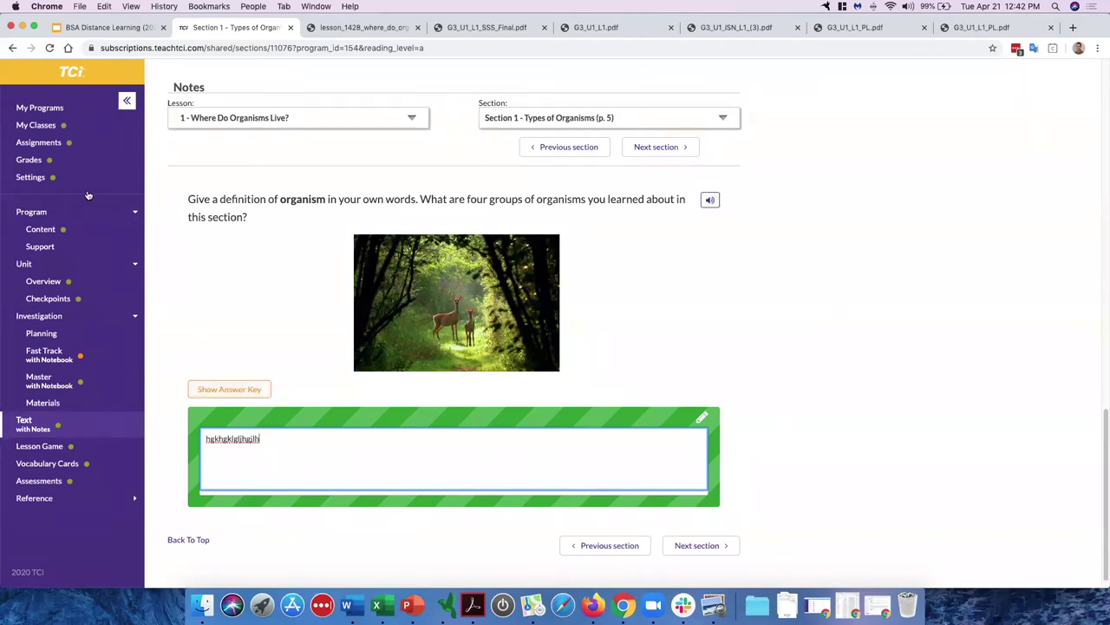
Step: Start a new assignment for Lesson 1, Where Do Organisms Live?, with the Master investigation
click(68, 145)
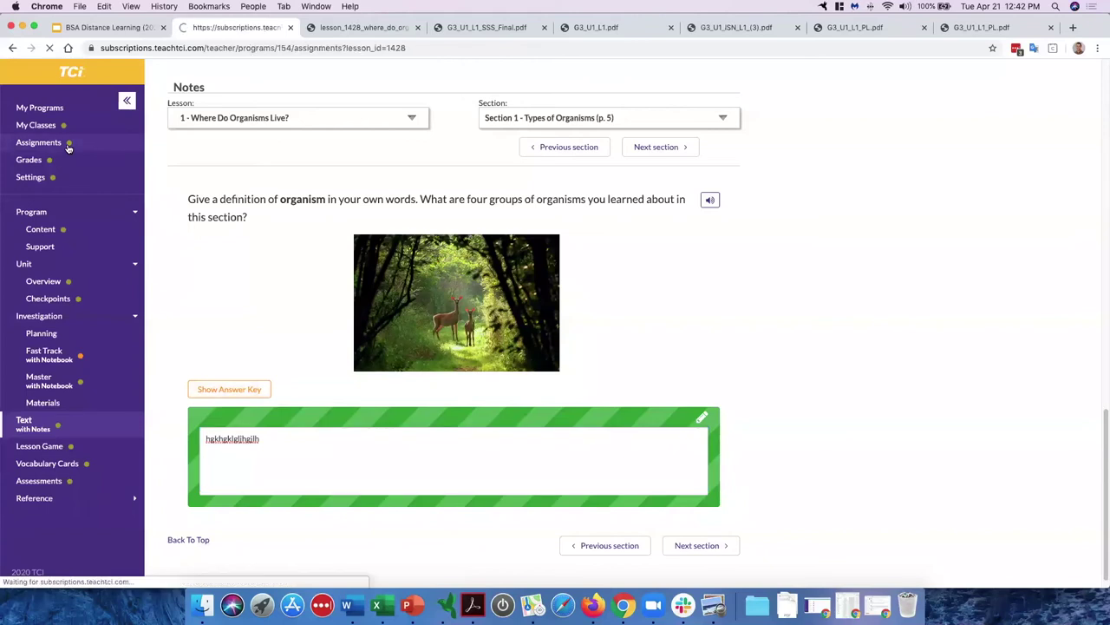
click(209, 175)
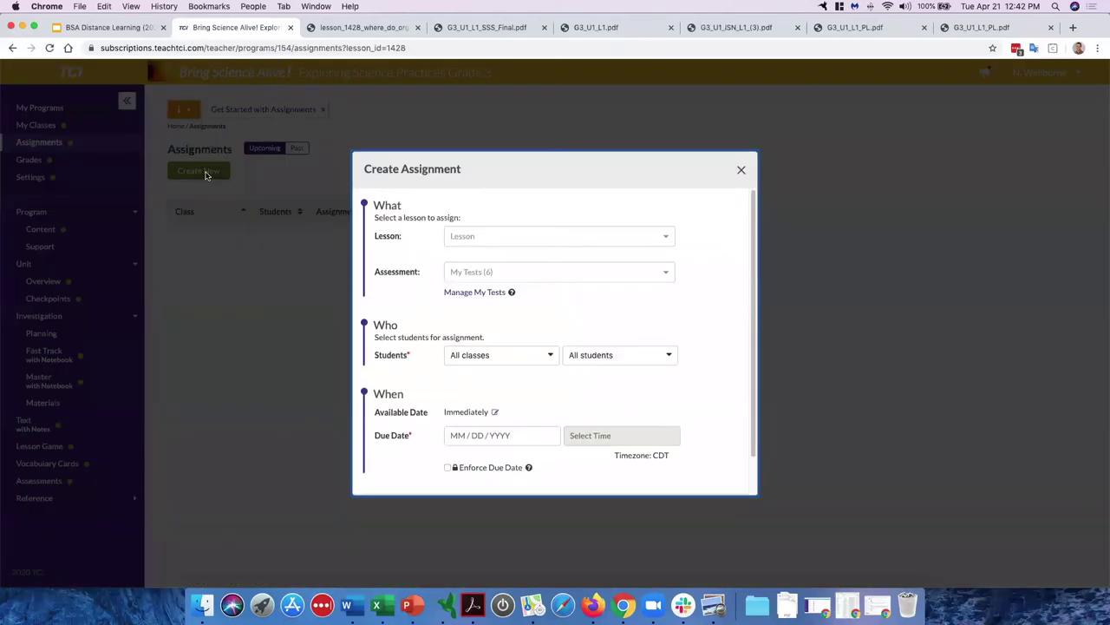
click(485, 238)
click(491, 255)
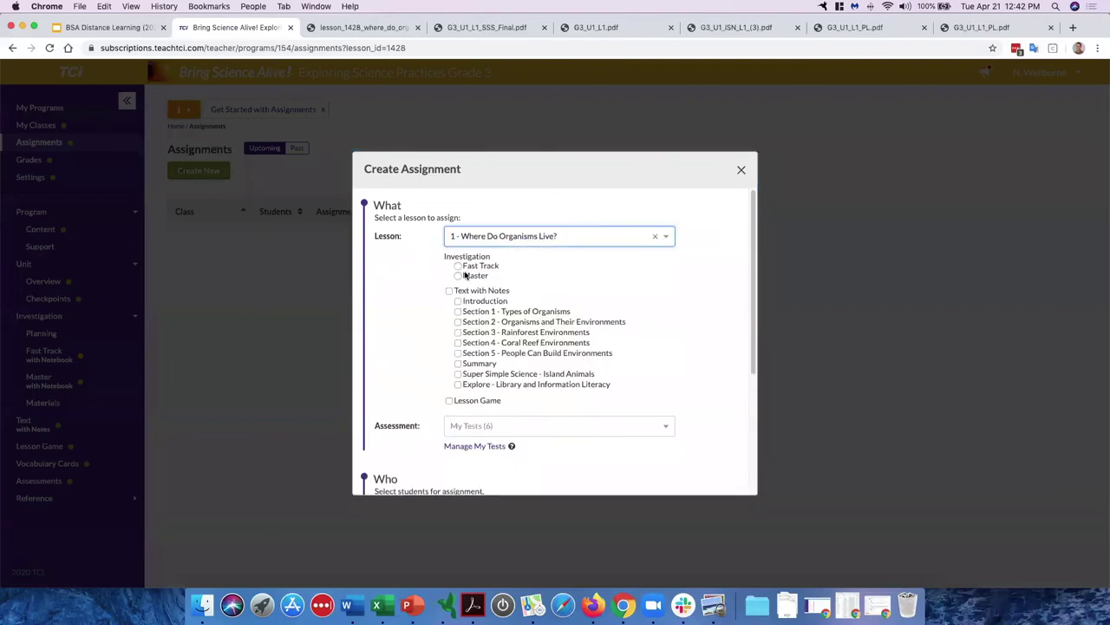
click(475, 276)
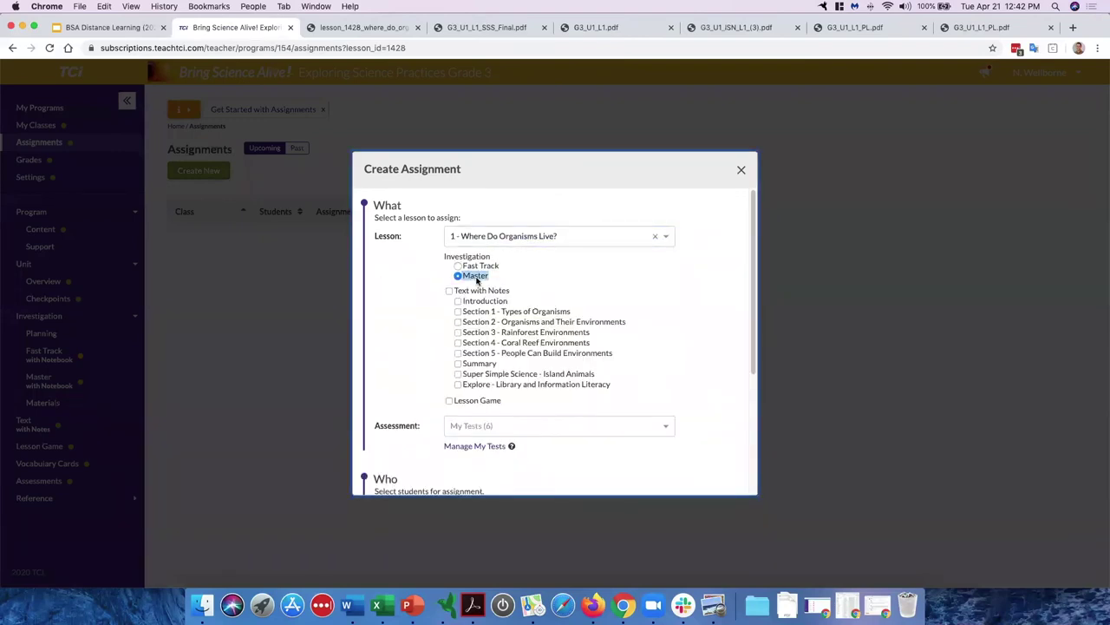
Step: Tick Text with Notes Sections 1 and 2, then close the dialog without saving
key(super+equal)
key(super+equal)
key(super+equal)
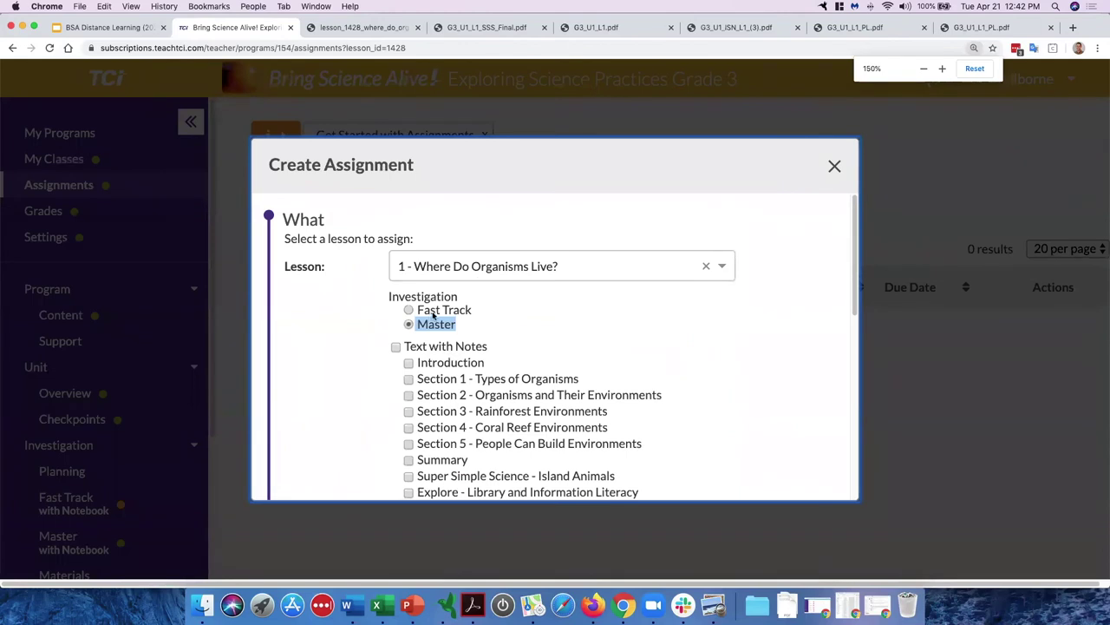
scroll(351, 332, down, 5)
scroll(384, 270, up, 2)
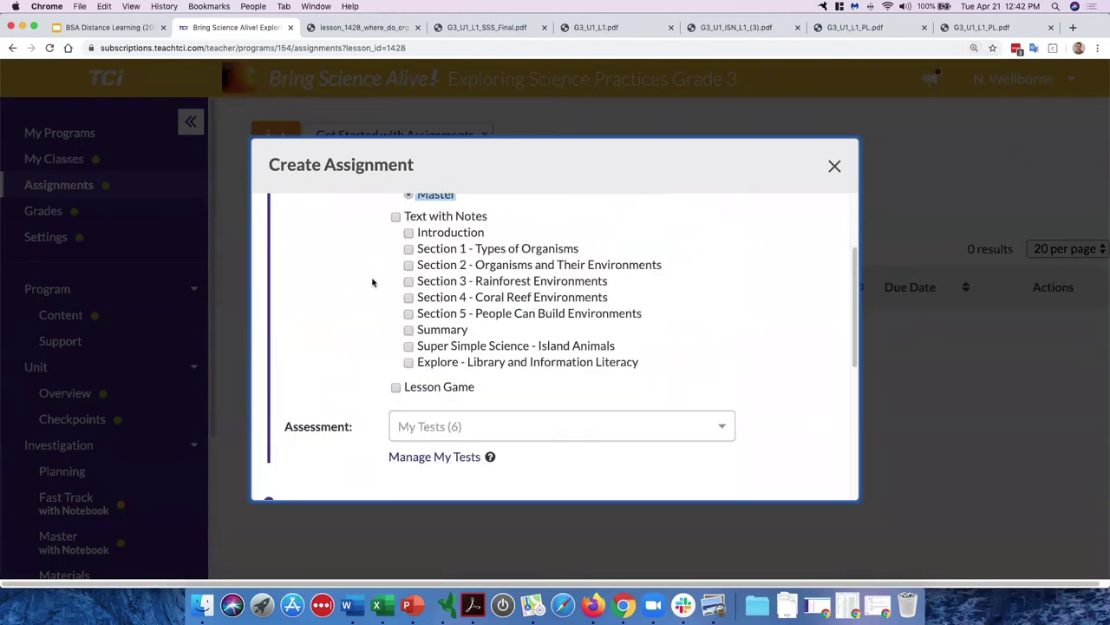
click(409, 250)
click(409, 265)
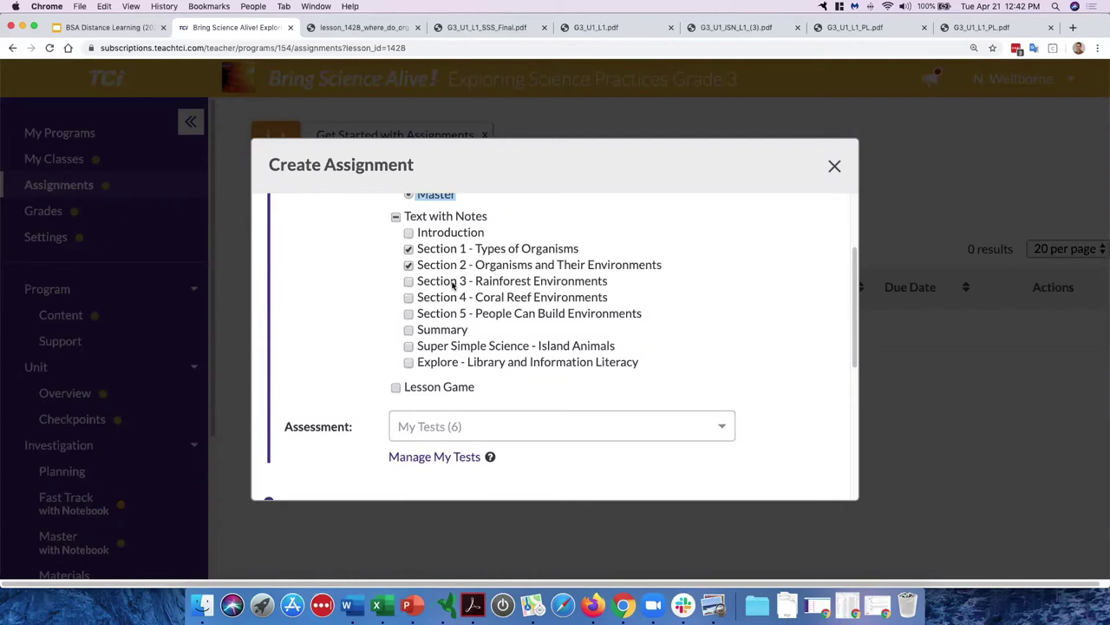
scroll(391, 321, down, 3)
scroll(388, 323, up, 2)
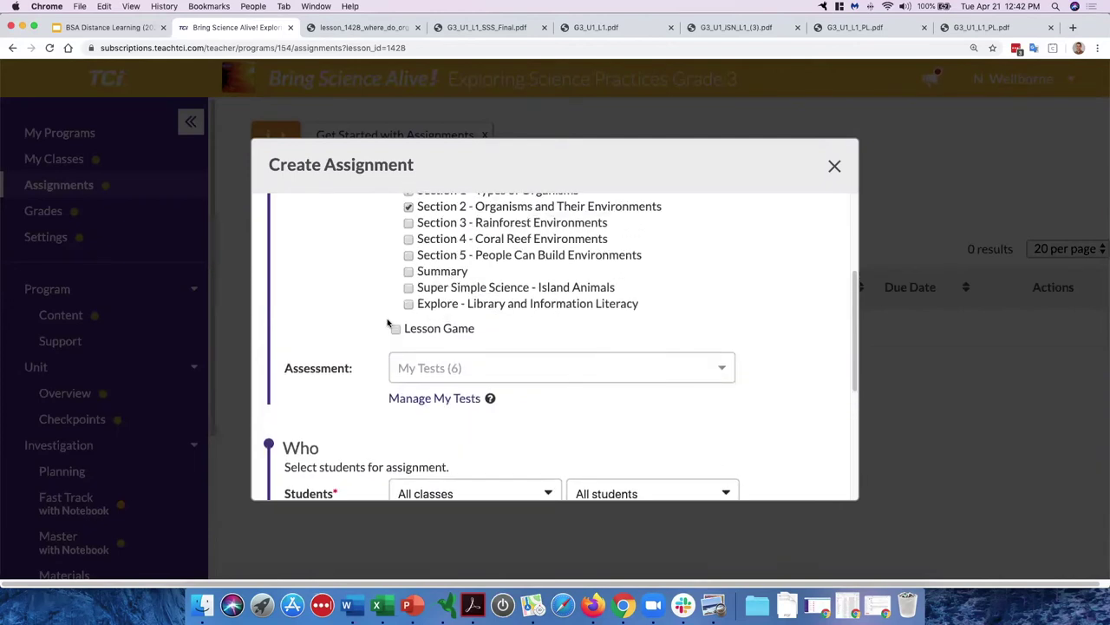
scroll(388, 322, up, 1)
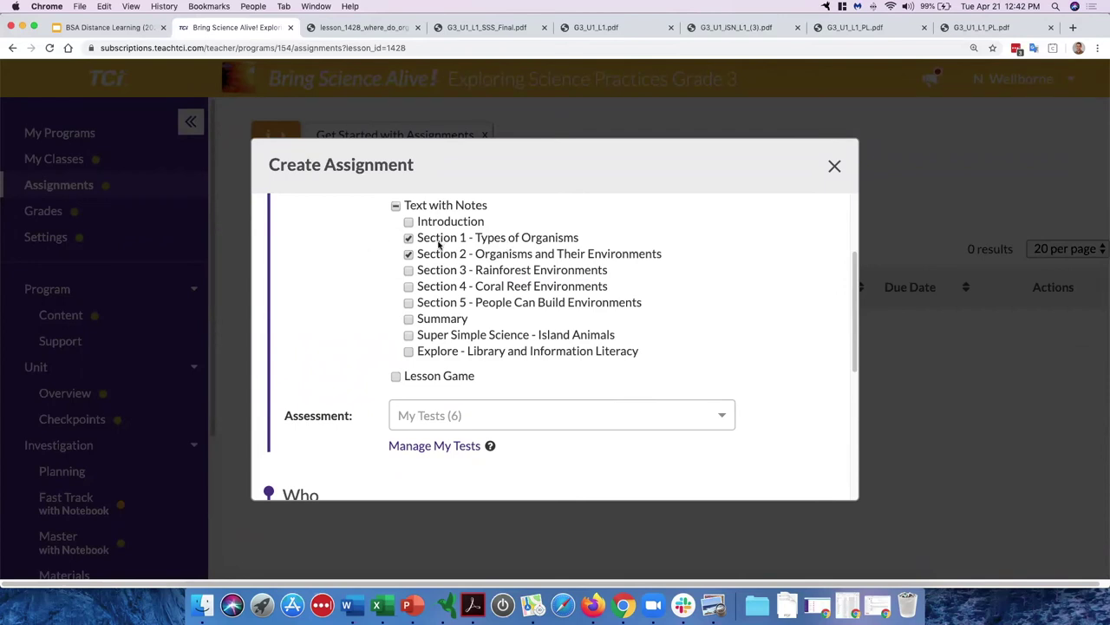
click(834, 168)
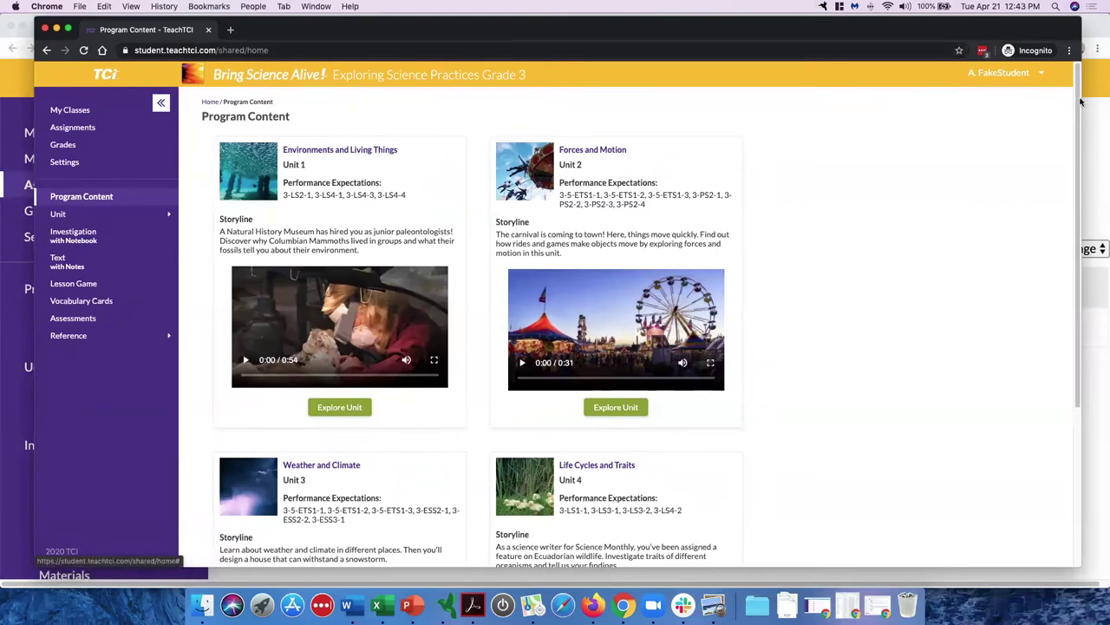
Step: Sign out of the student account and go to teachtci.com
click(1041, 78)
click(1015, 101)
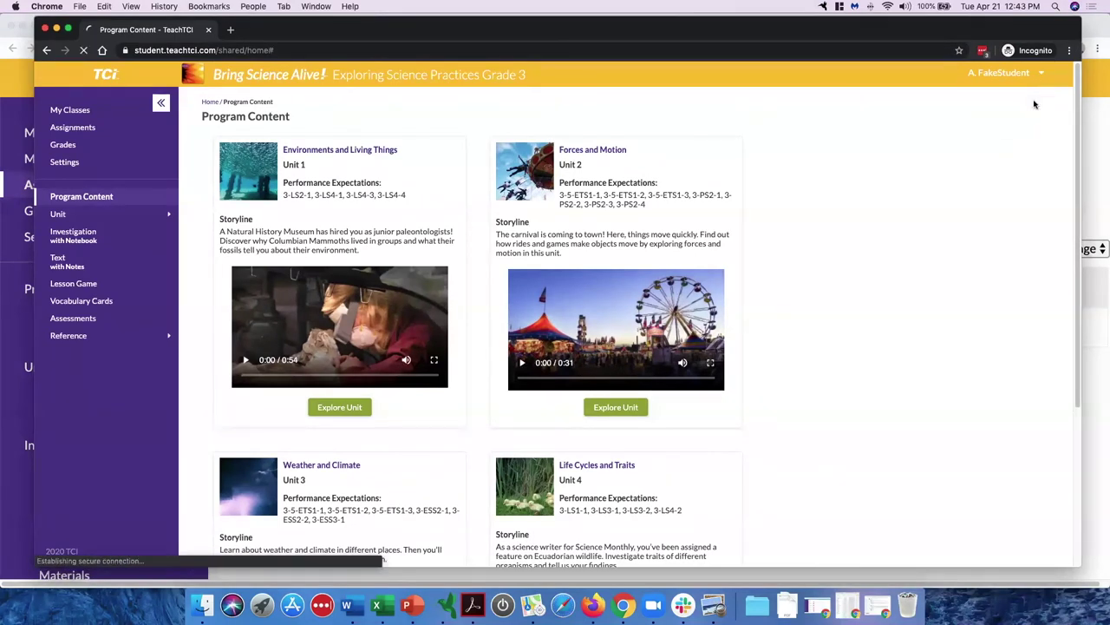
click(228, 51)
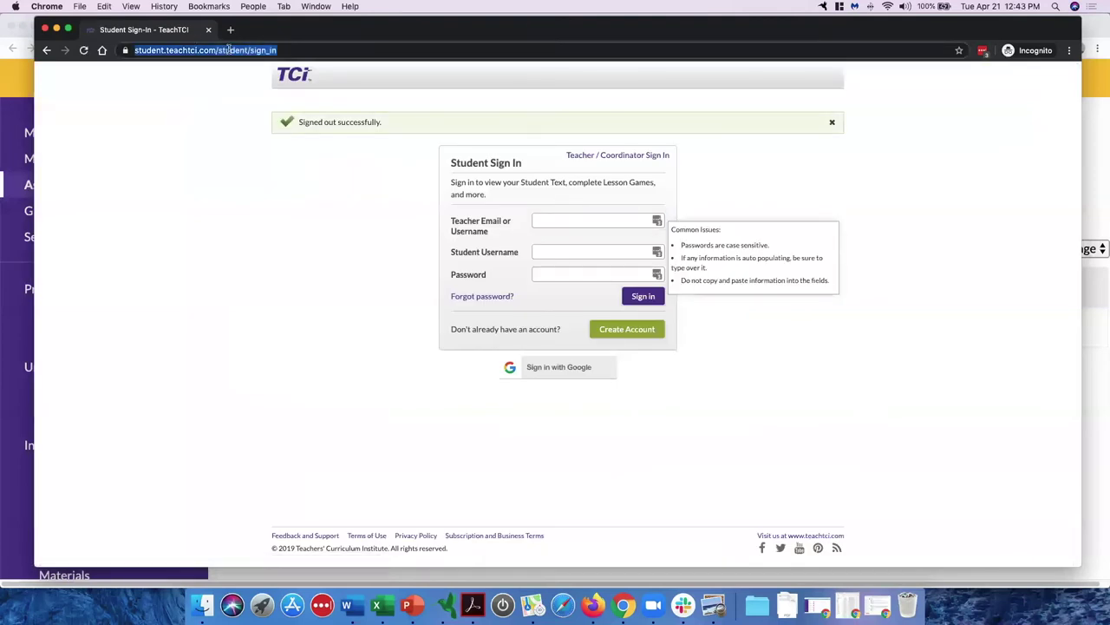
text(teachtci)
key(Return)
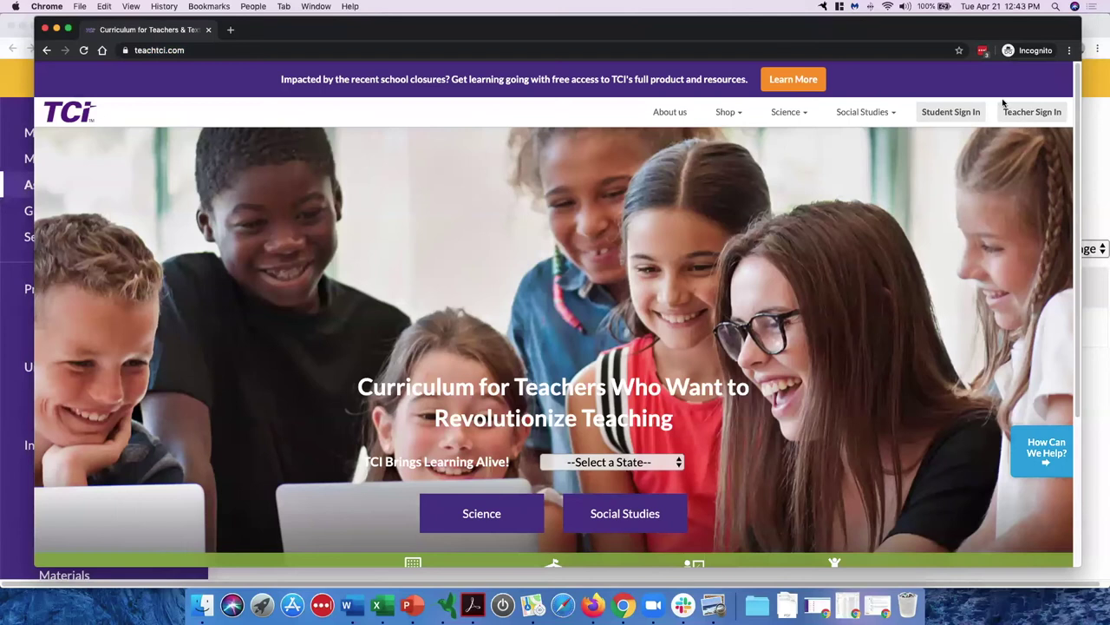
Step: Sign in as the demo student with the teacher's email, student username and password
click(958, 114)
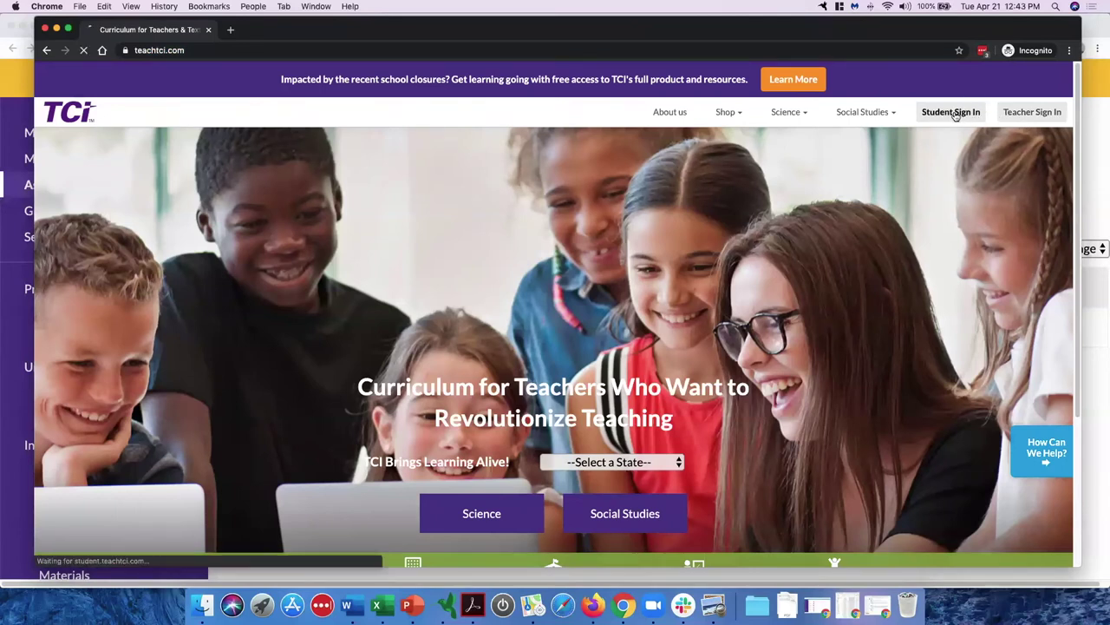
key(Tab)
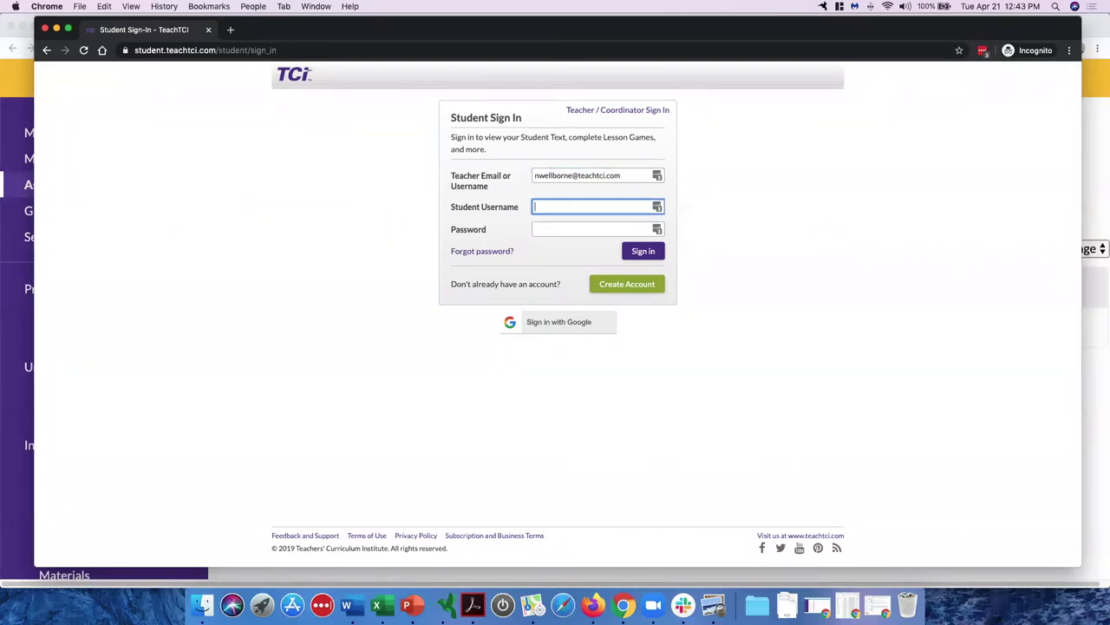
text(fakestudent)
key(Tab)
text(password)
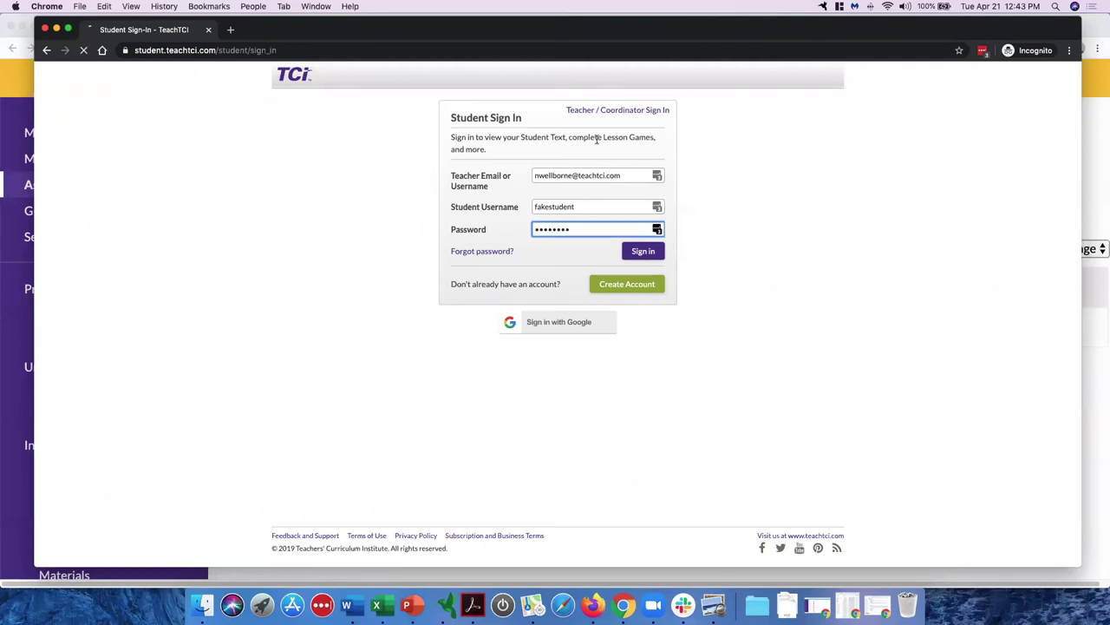
key(Return)
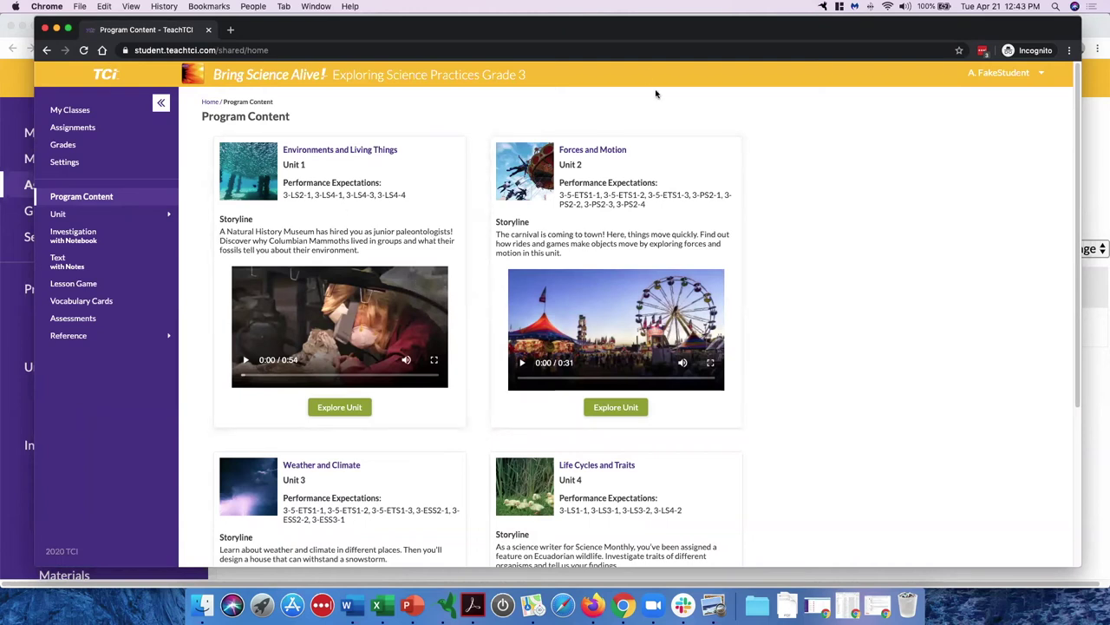
drag(650, 30, 671, 28)
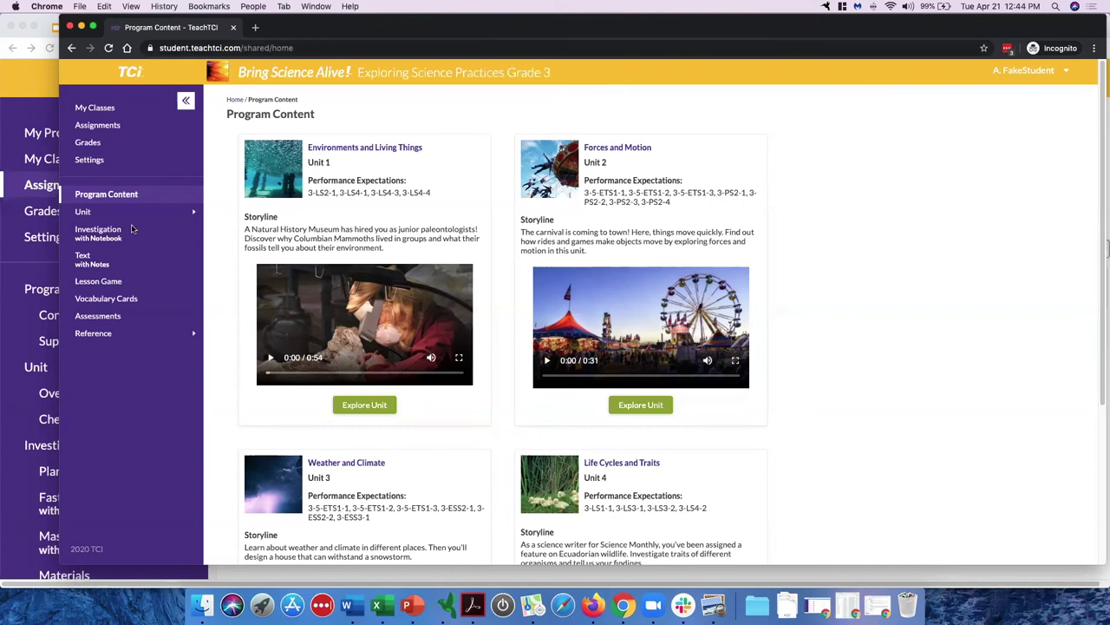
Step: In the Text with Notes reading, replace the section note with 'Add notes for this section.'
click(102, 265)
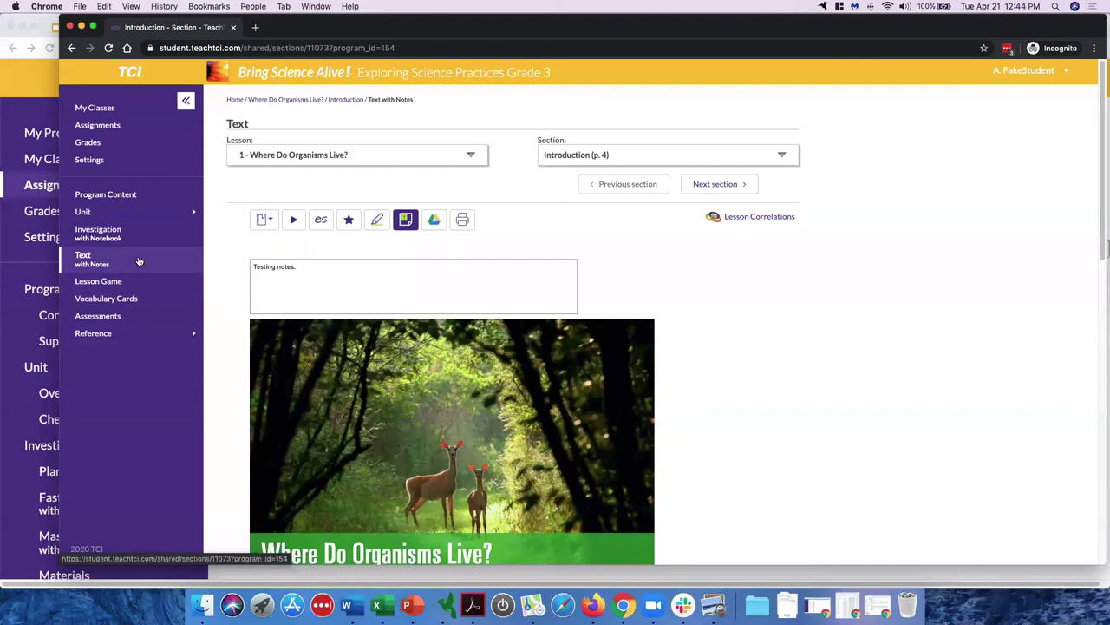
scroll(424, 303, down, 5)
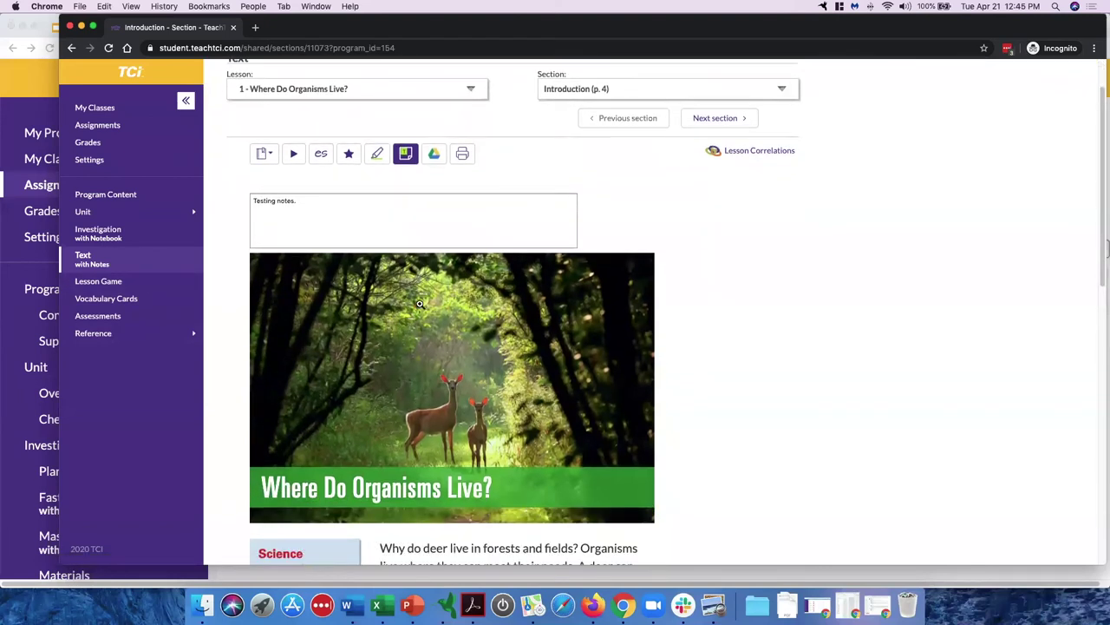
scroll(384, 111, up, 3)
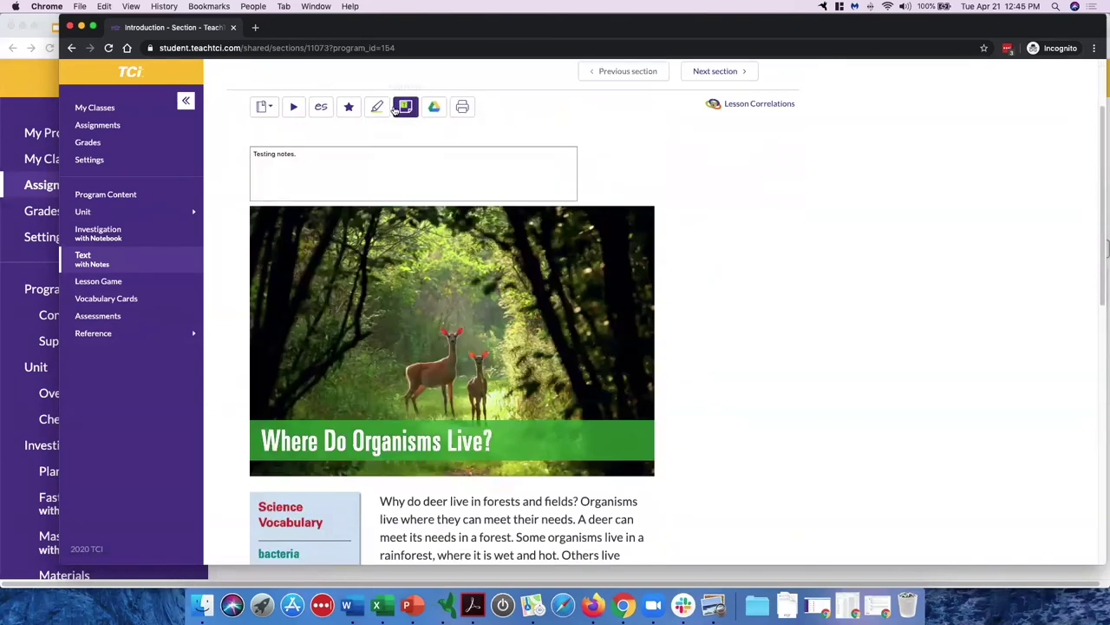
click(404, 109)
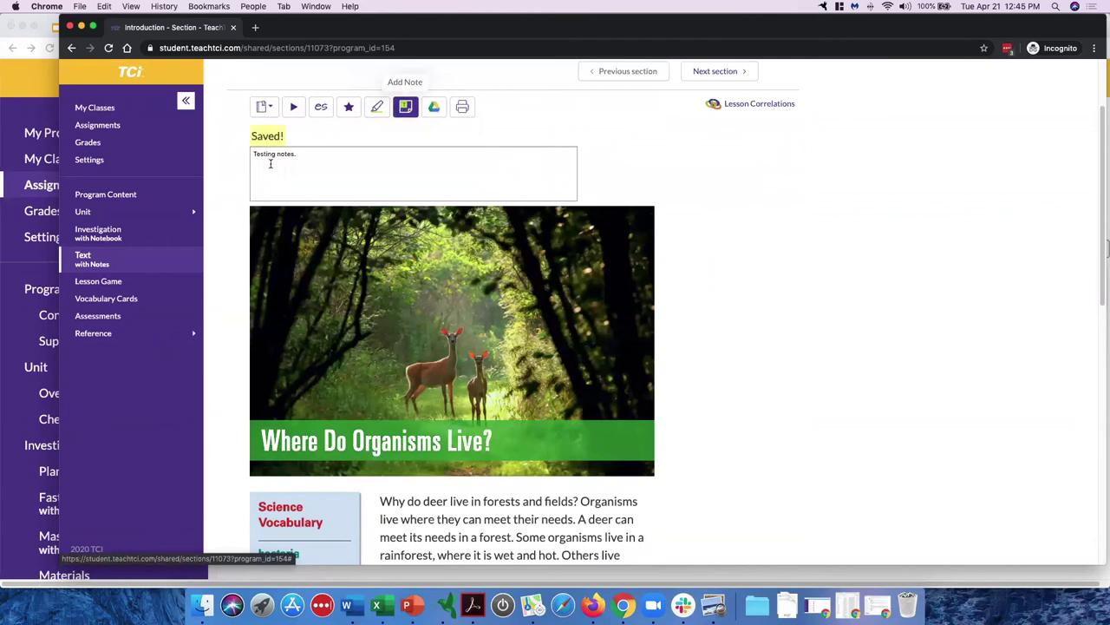
click(316, 157)
key(super+a)
text(Add notes for this section.)
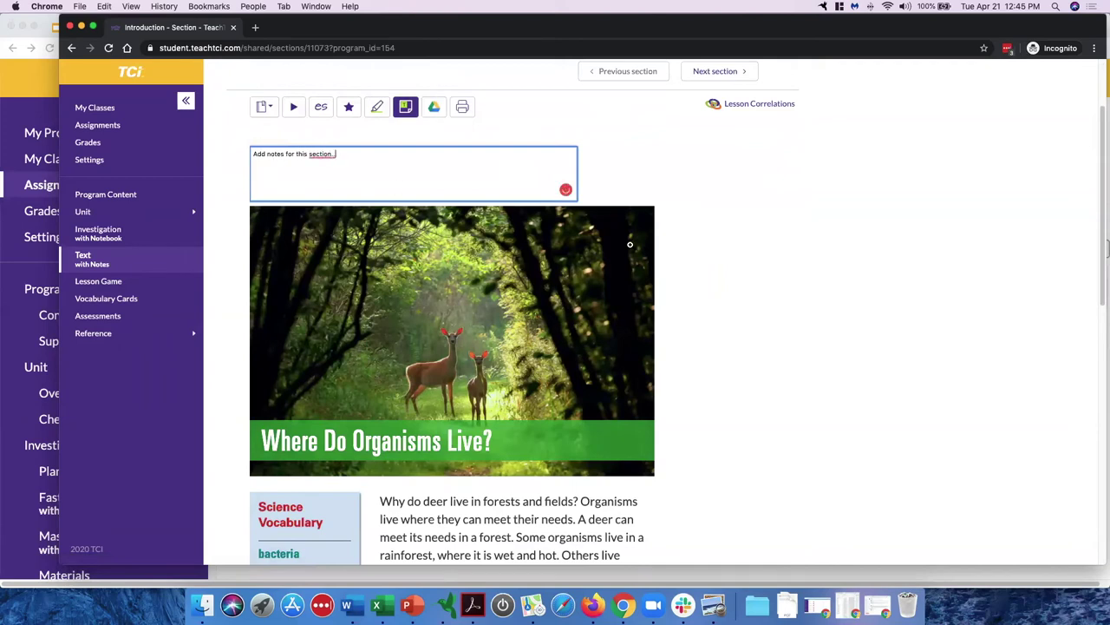
Step: Highlight the passage about where deer live in teal and the word 'kind' in orange
drag(417, 518, 514, 552)
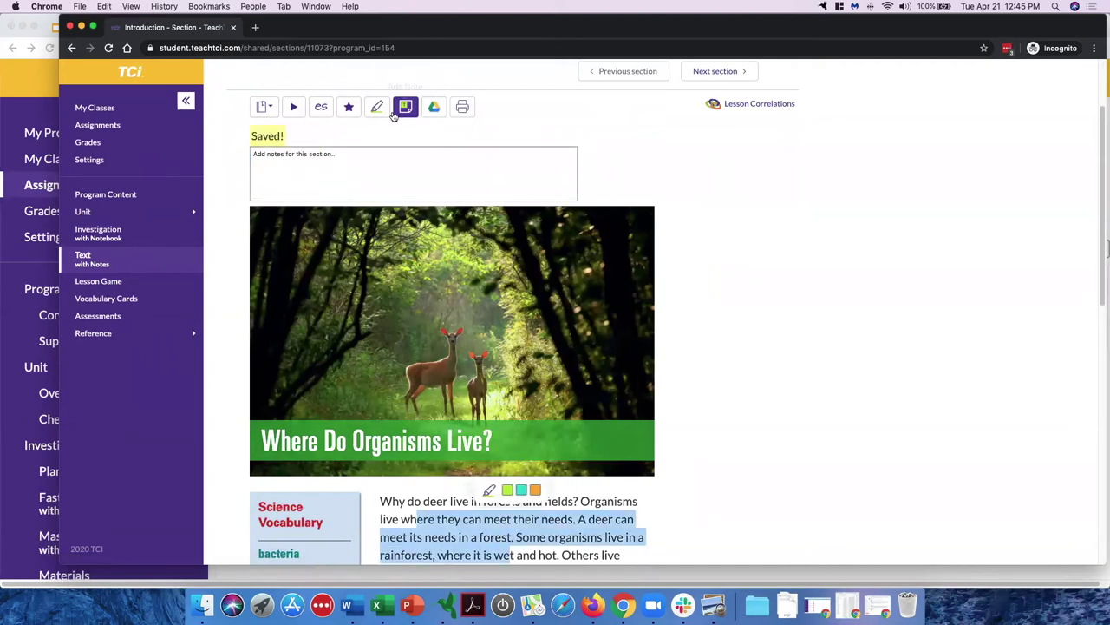
click(521, 491)
scroll(521, 510, down, 4)
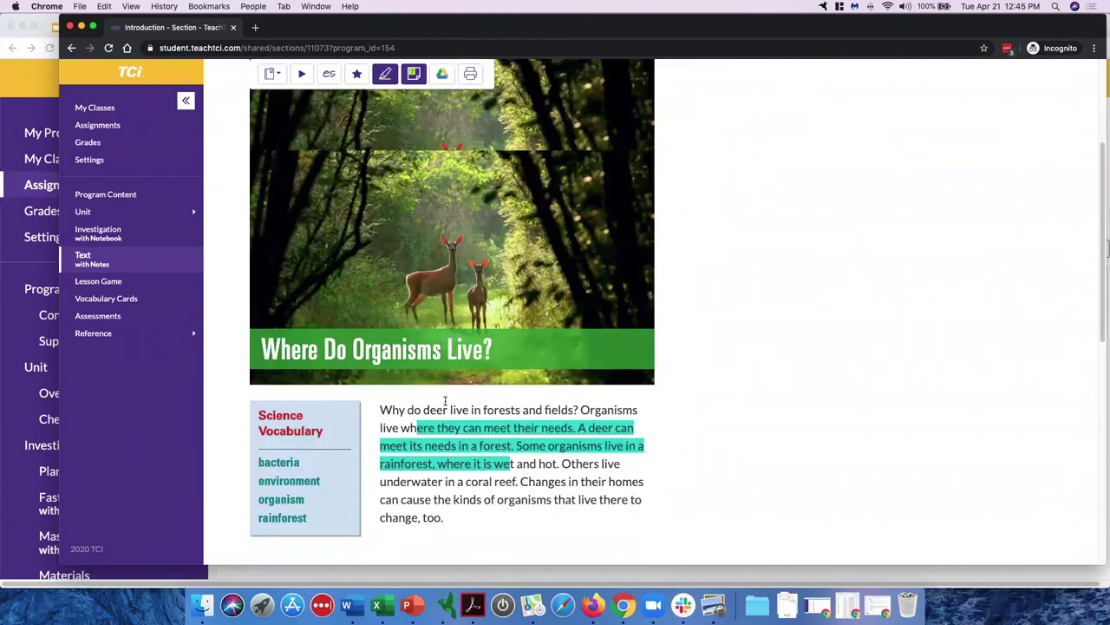
drag(452, 406, 478, 406)
click(486, 379)
Step: Go to the My Notes page under Reference in the sidebar
scroll(484, 375, up, 5)
scroll(434, 297, down, 2)
scroll(364, 272, down, 2)
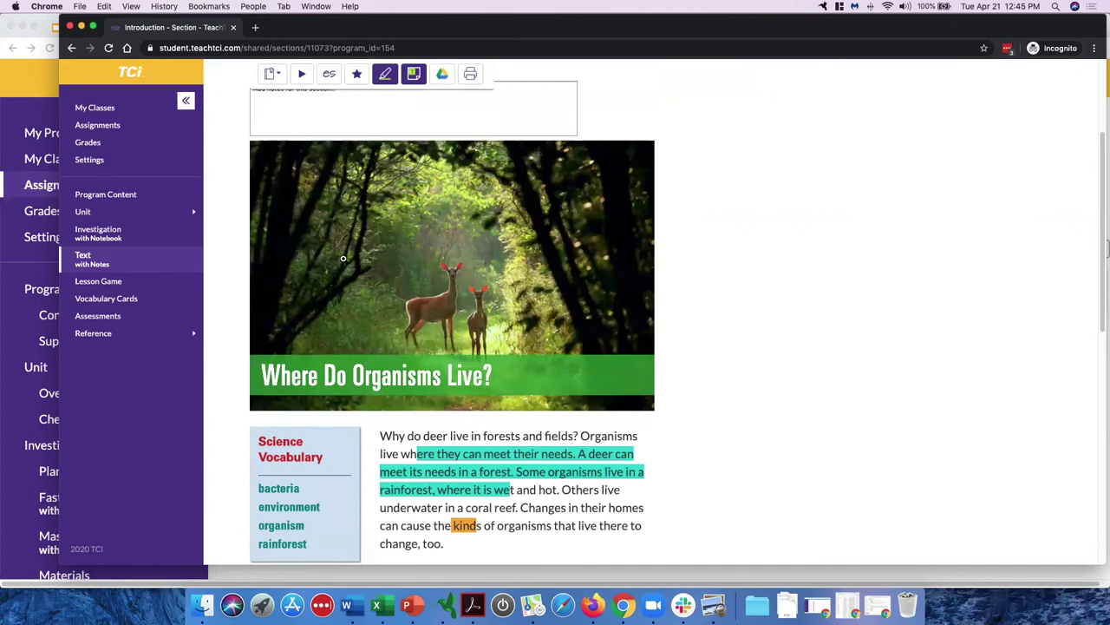
click(193, 333)
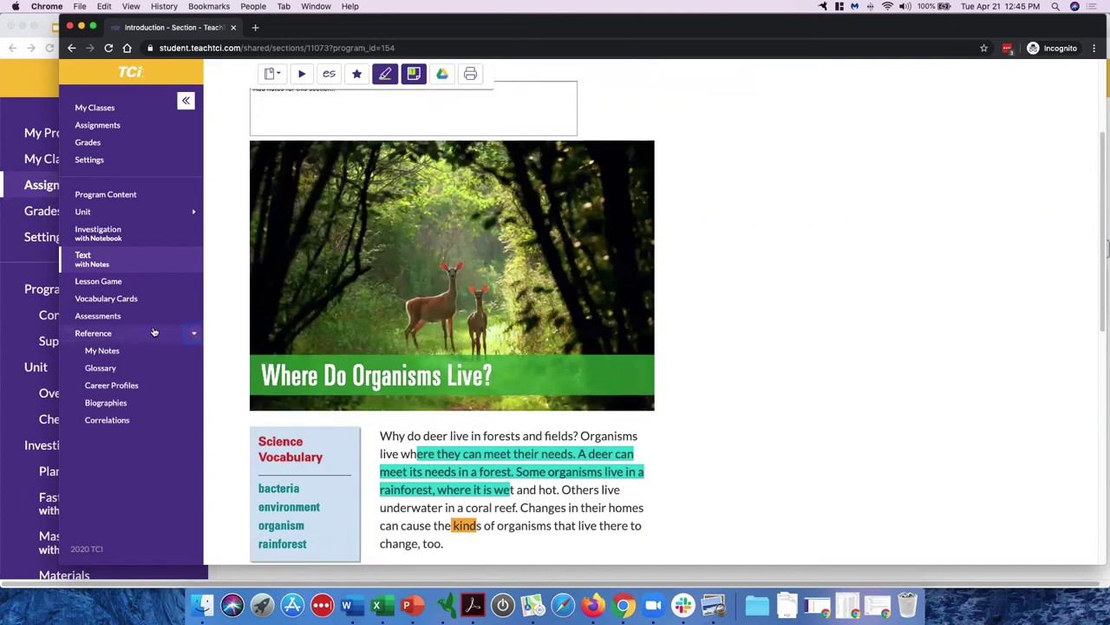
click(110, 350)
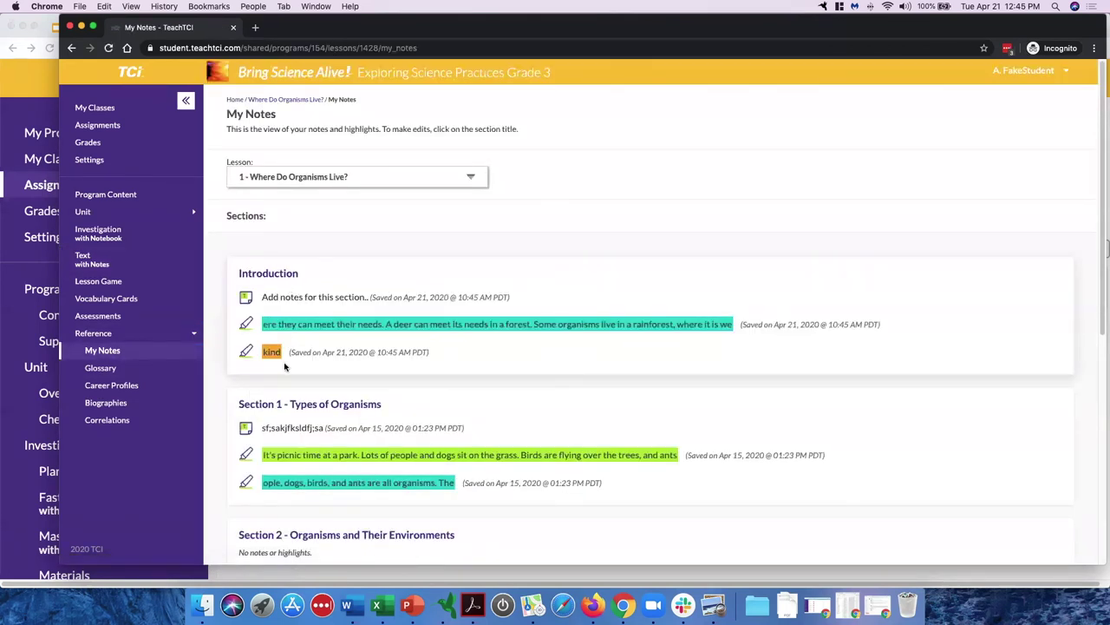
Step: Review the saved Lesson 1 highlights and notes, then switch to Investigation with Notebook
scroll(285, 376, down, 1)
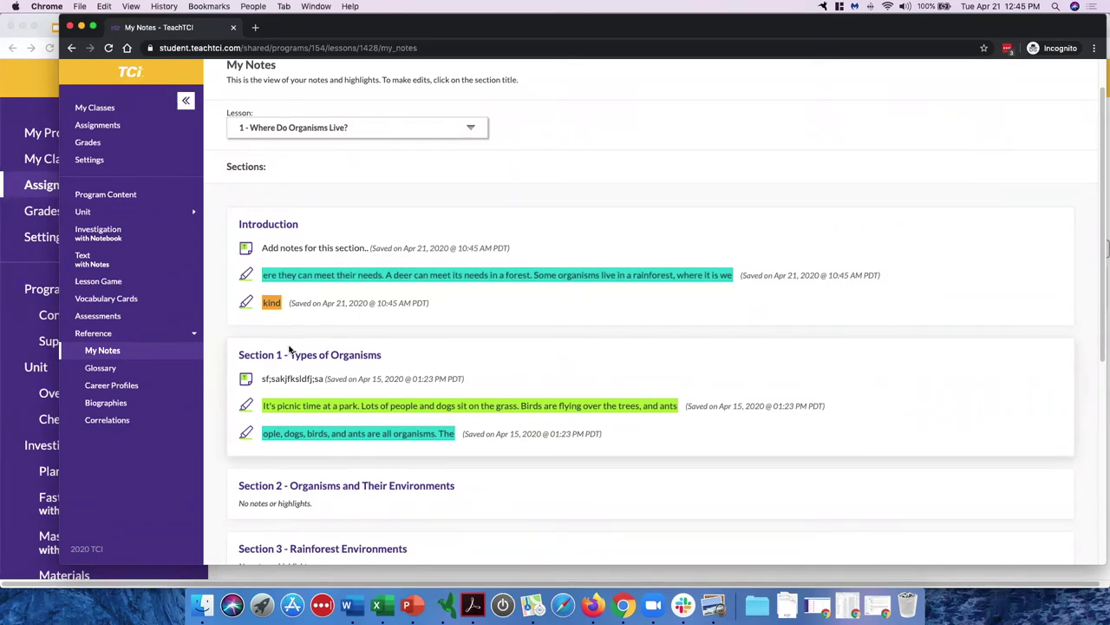
scroll(290, 349, up, 2)
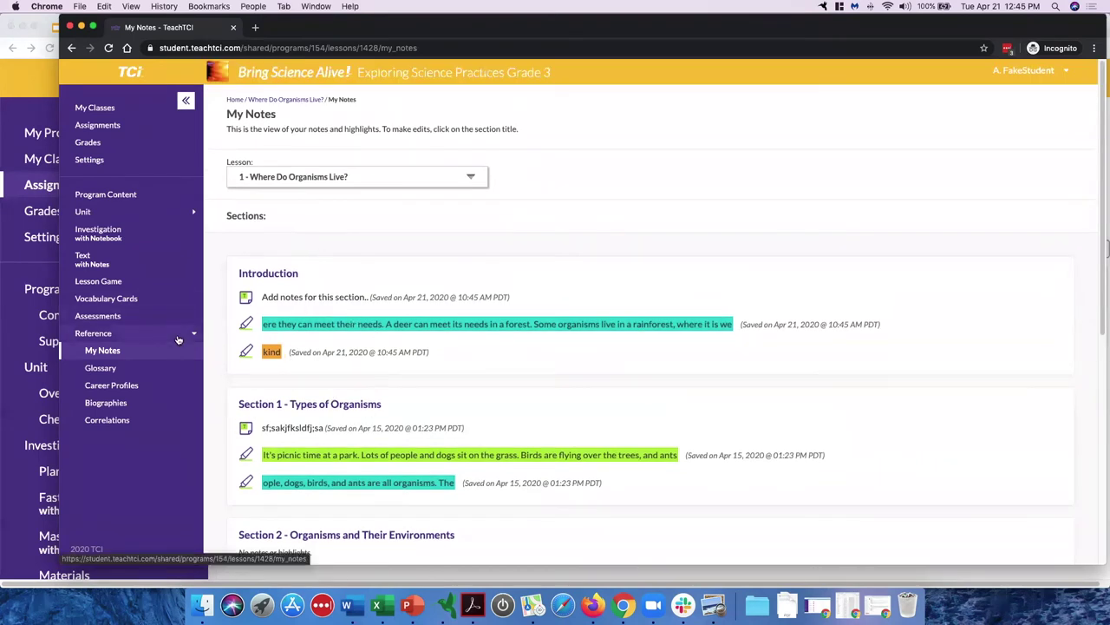
click(157, 238)
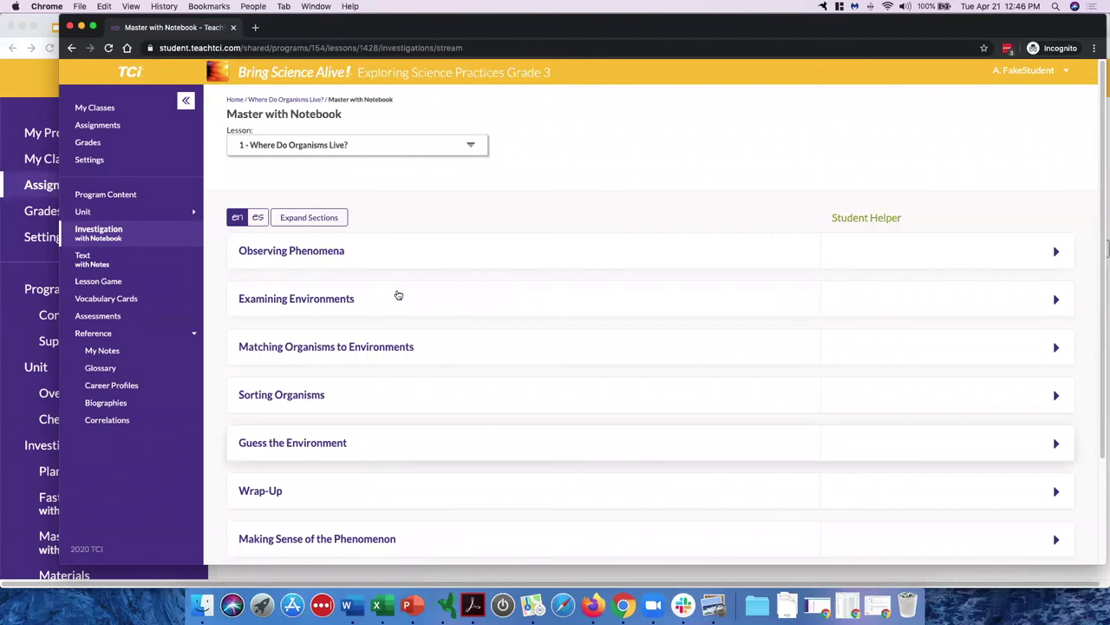
Step: Expand the Observing Phenomena section and select the Student Helper heading text
click(398, 263)
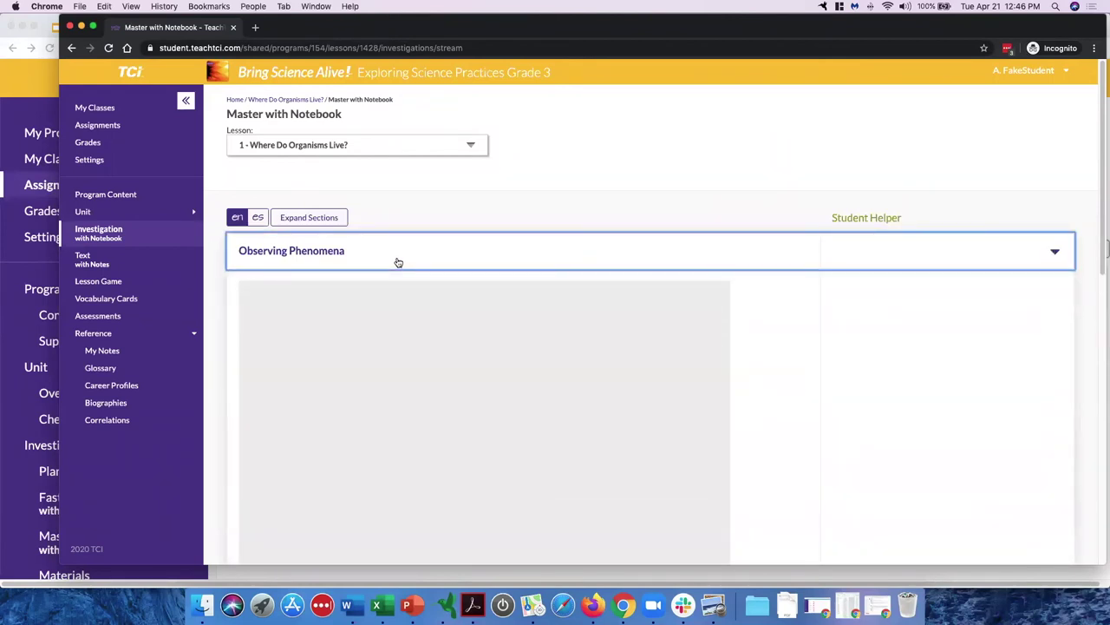
scroll(398, 262, down, 1)
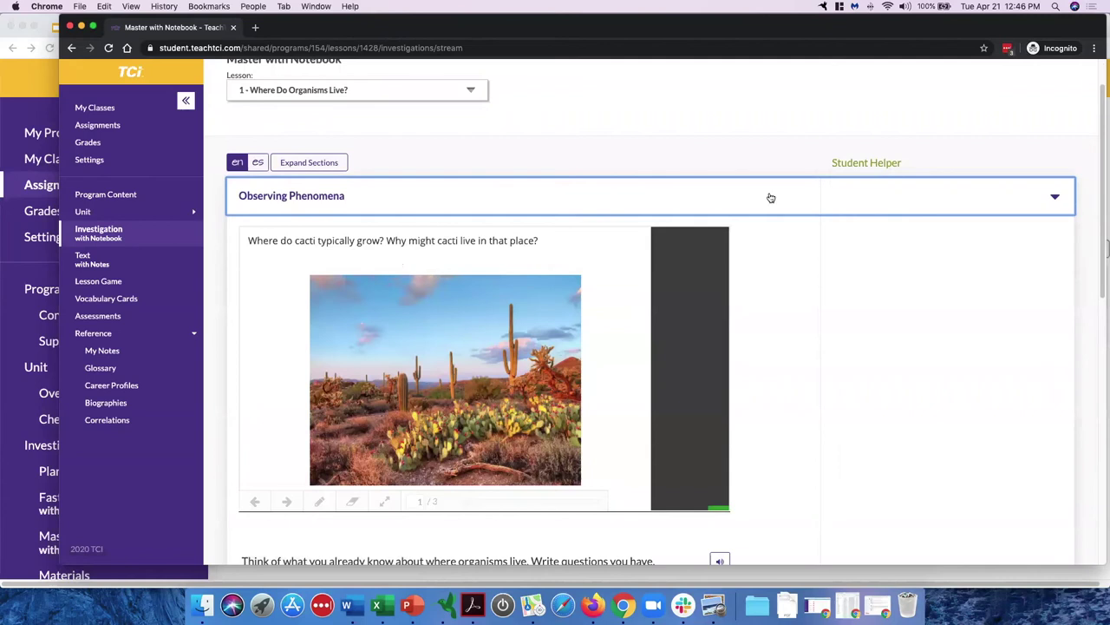
drag(831, 162, 909, 163)
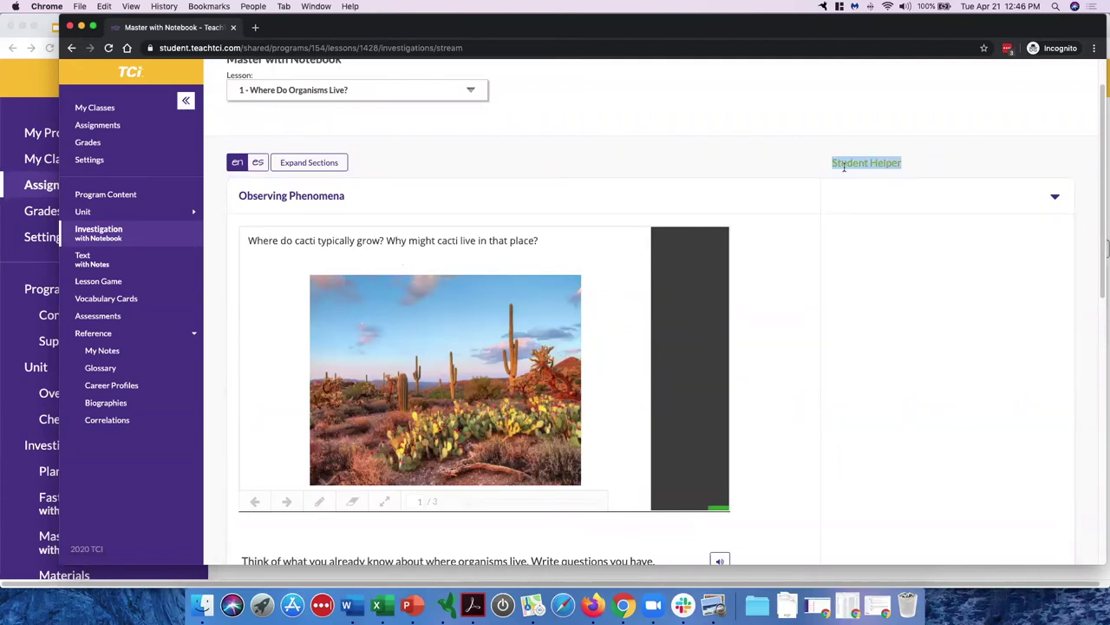
click(873, 165)
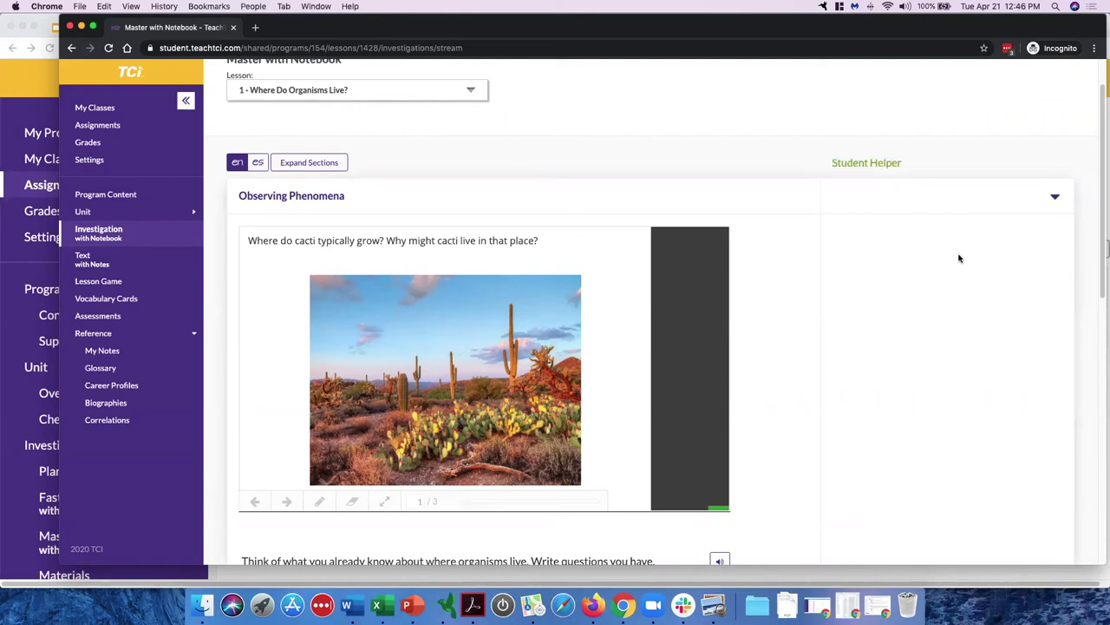
Step: Advance the slideshow two slides to See It! and place the cursor in the answer box
scroll(425, 311, down, 2)
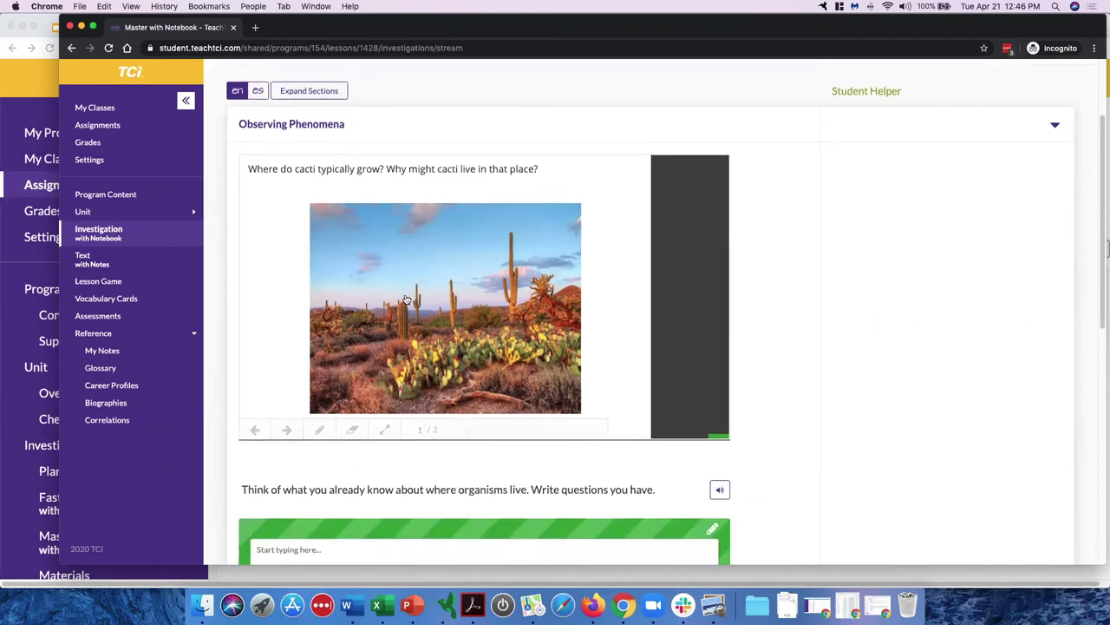
click(287, 420)
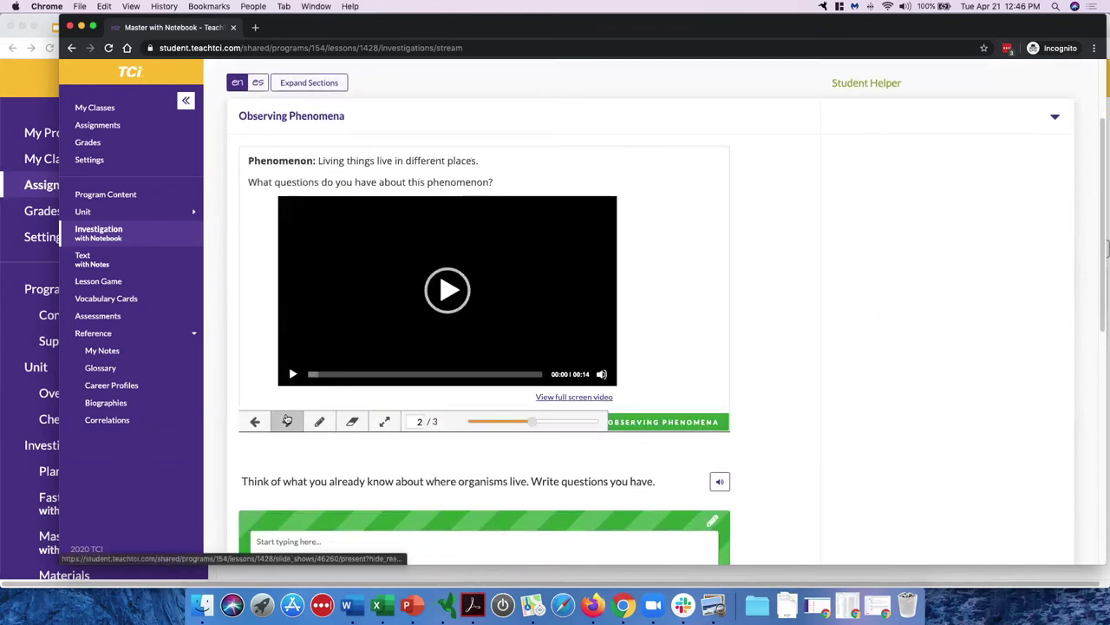
click(287, 421)
scroll(287, 421, down, 2)
click(325, 477)
Step: Enter 'Answer here......' as the answer to the write-questions prompt, then move the student window aside
text(Ans)
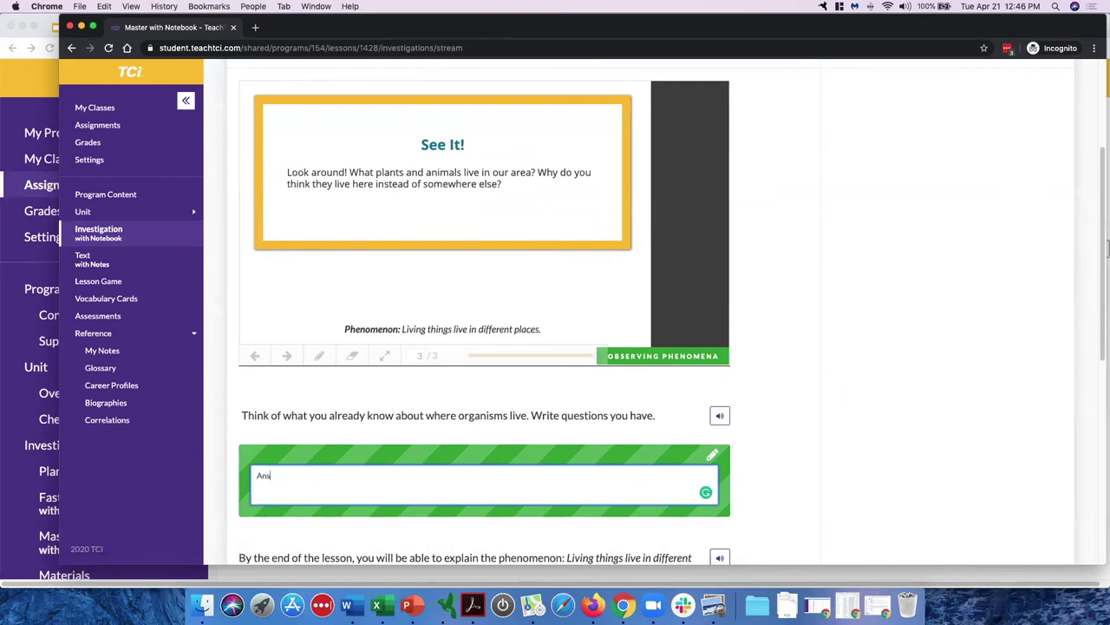
text(wer here.)
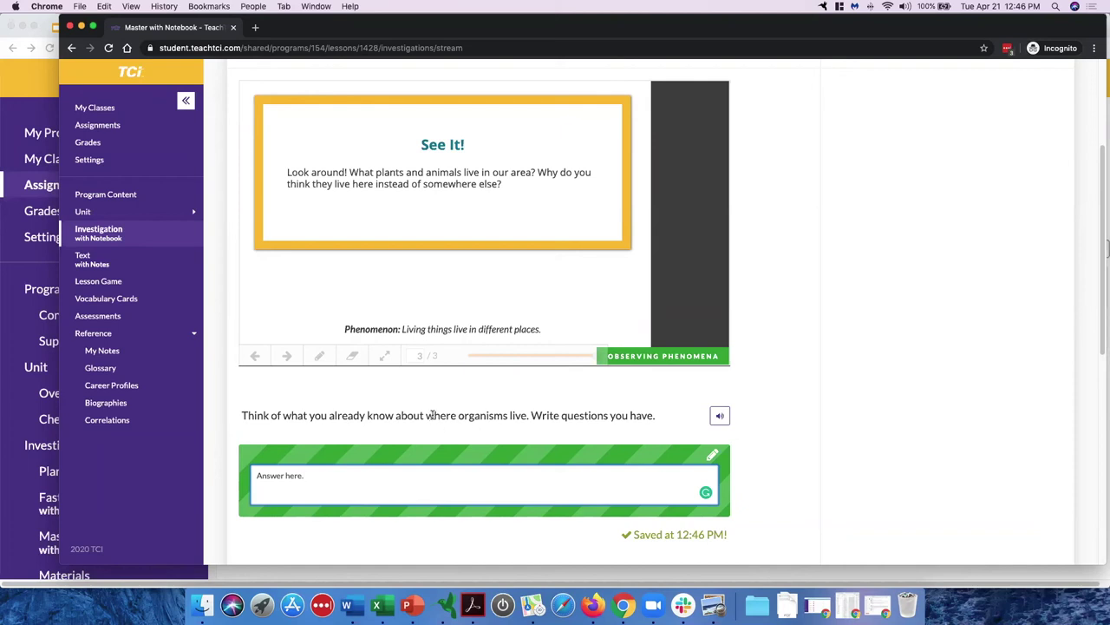
scroll(432, 414, up, 5)
scroll(432, 414, down, 5)
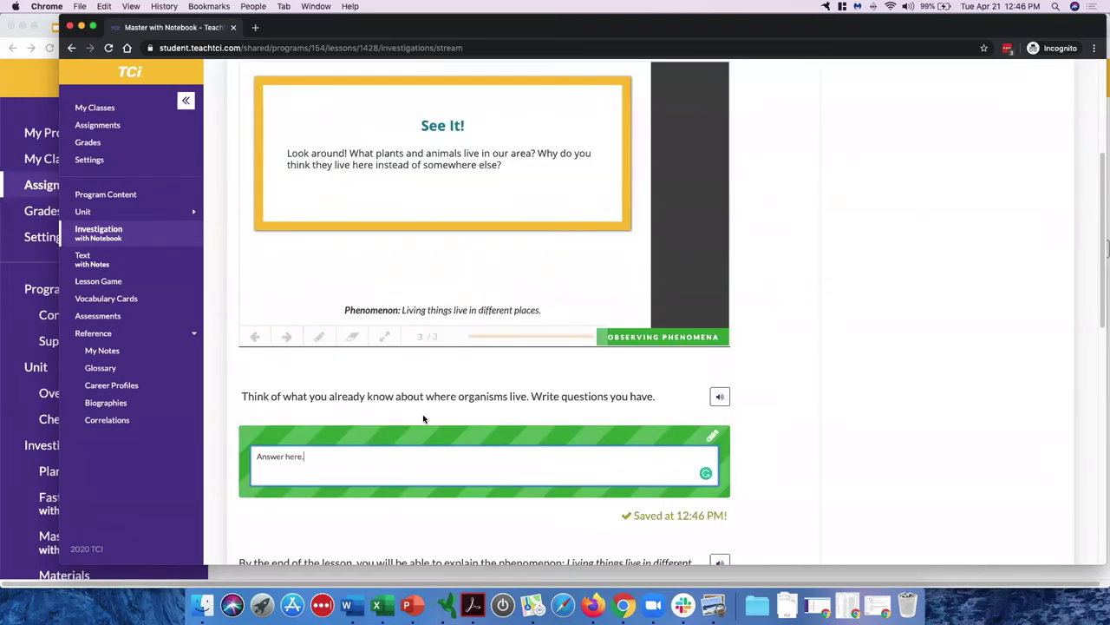
scroll(423, 419, down, 3)
text(......)
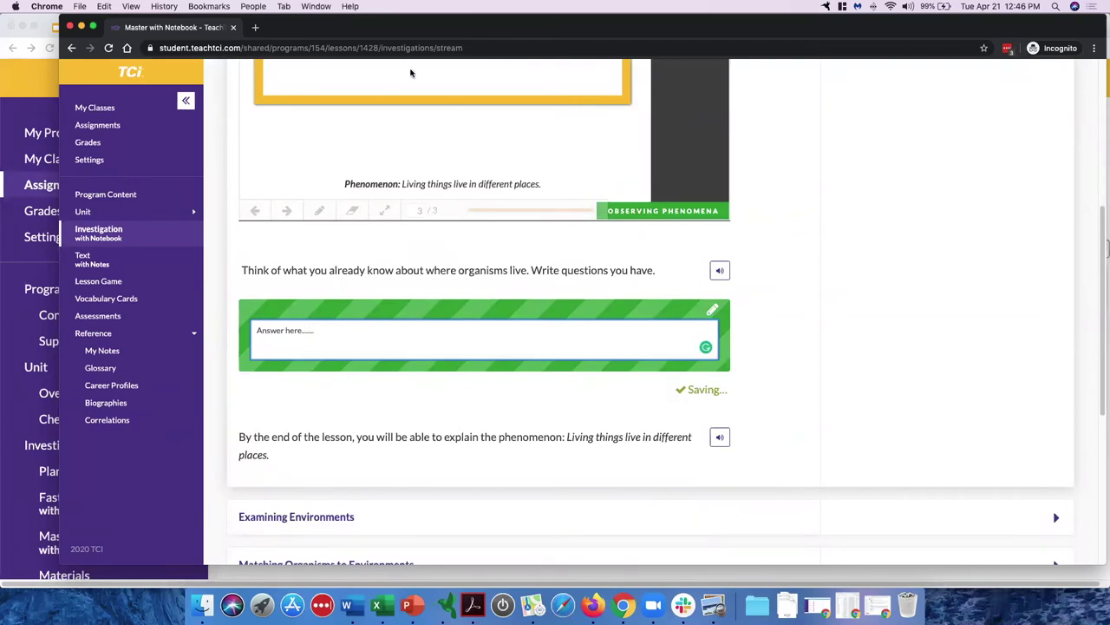
scroll(420, 259, up, 8)
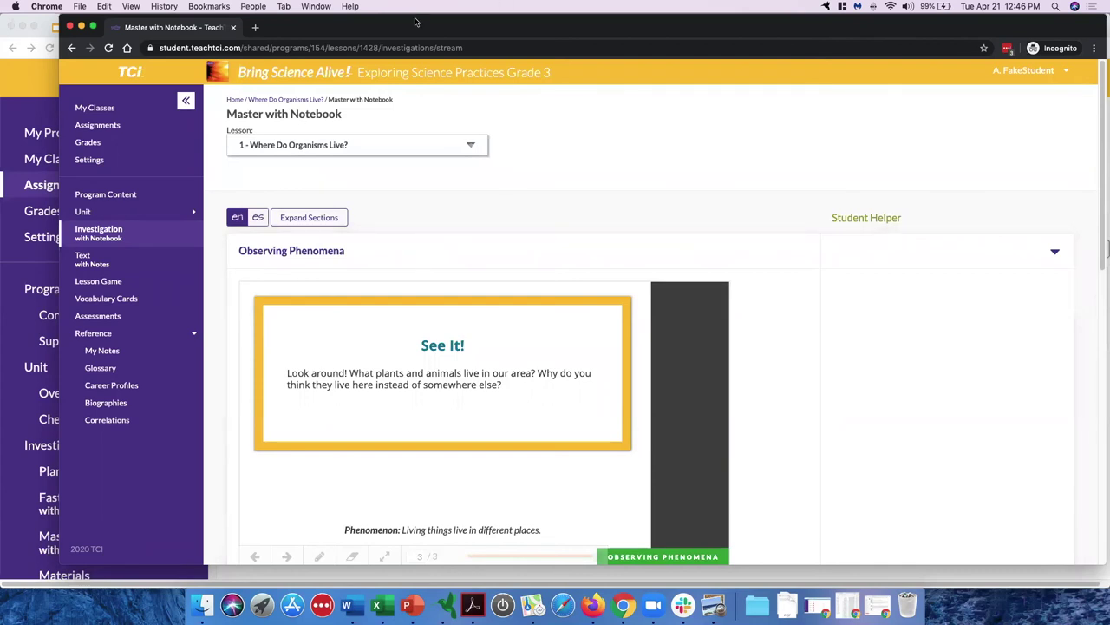
drag(769, 37, 1106, 57)
Step: In the teacher window, zoom out to 110% and view the first student's notebook answers from Grades
click(310, 315)
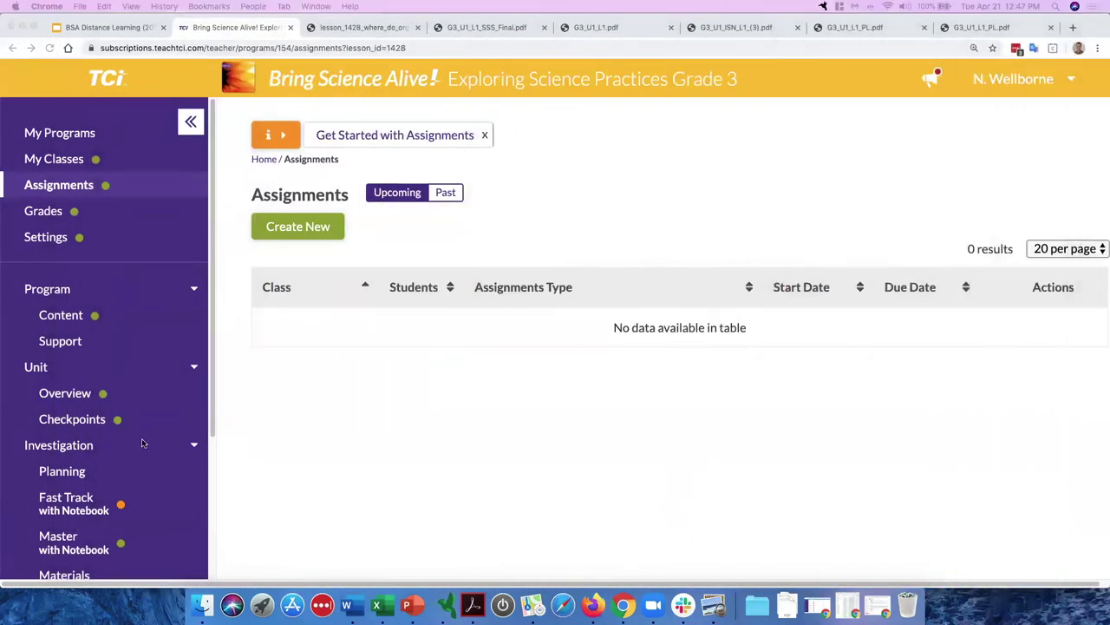
click(353, 371)
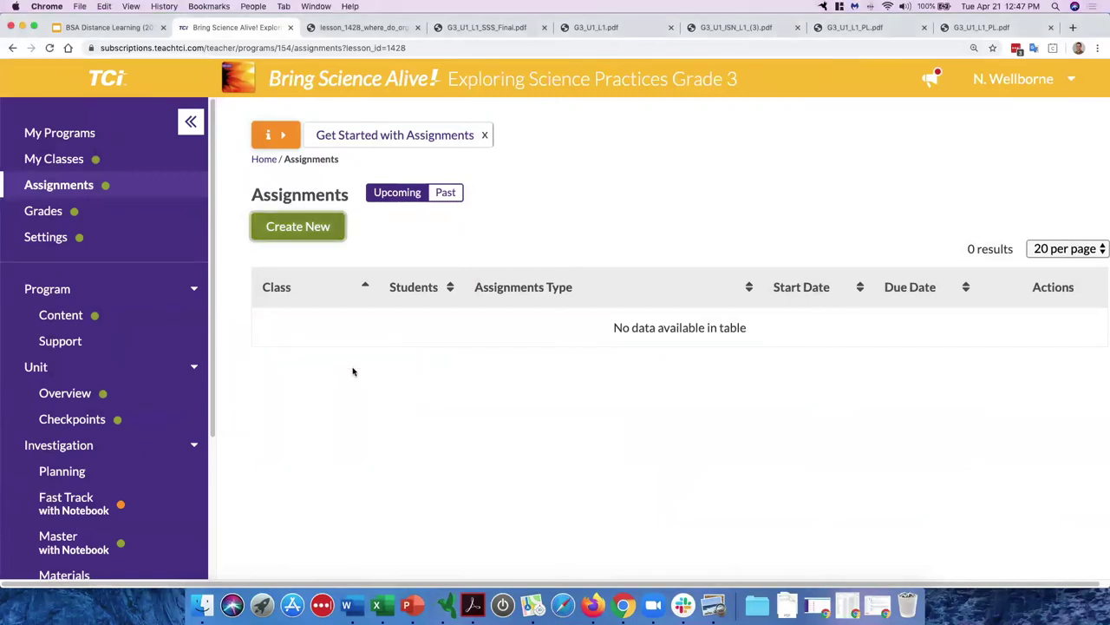
key(super+minus)
key(super+minus)
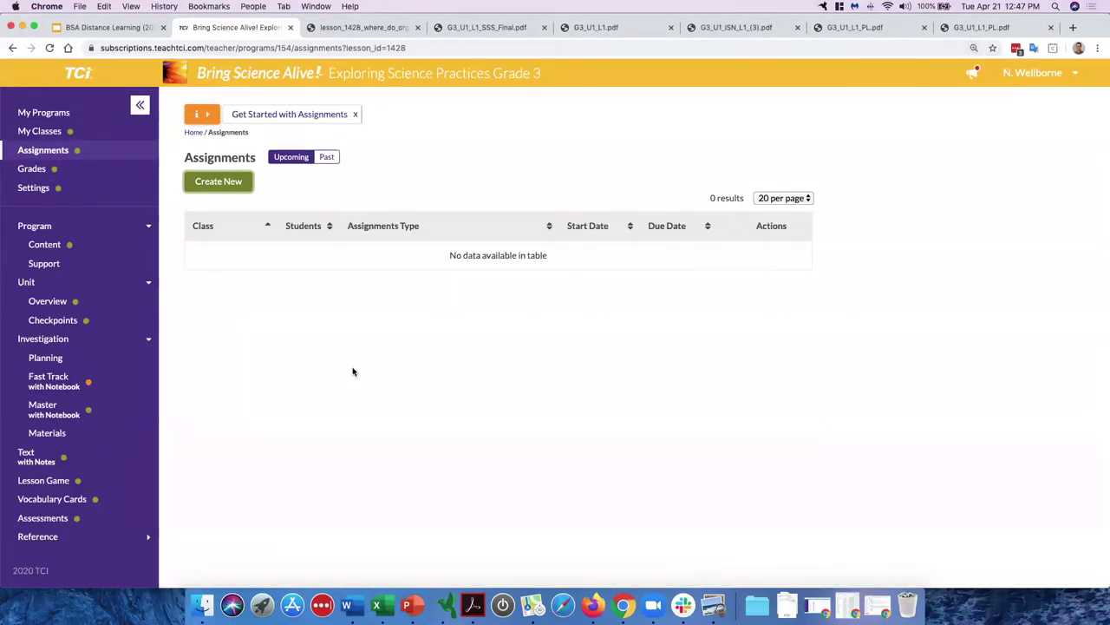
click(44, 170)
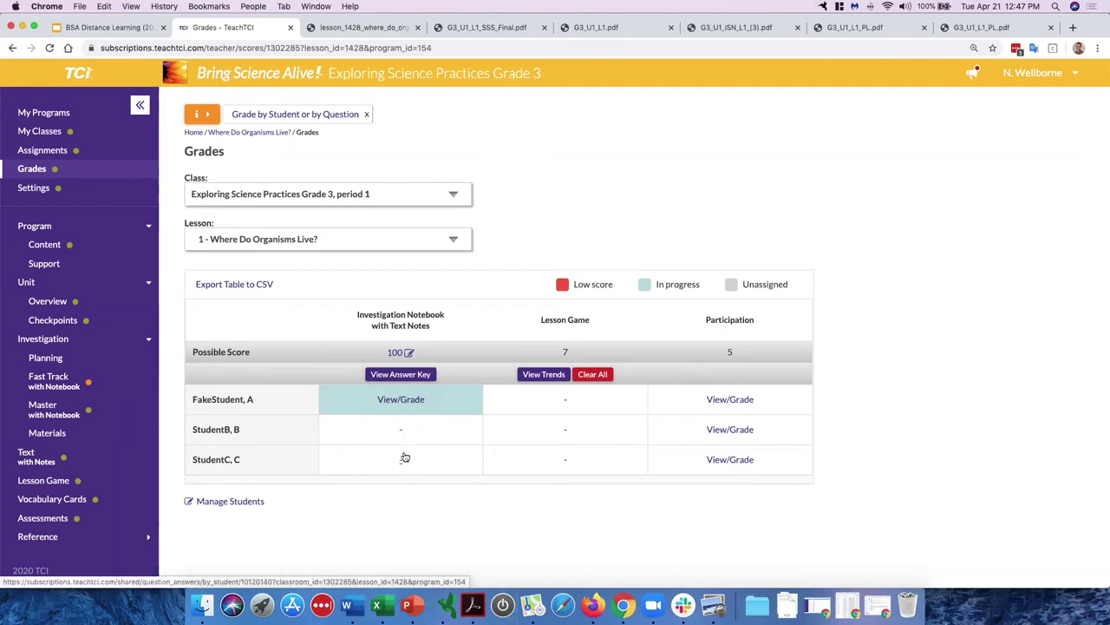
click(405, 401)
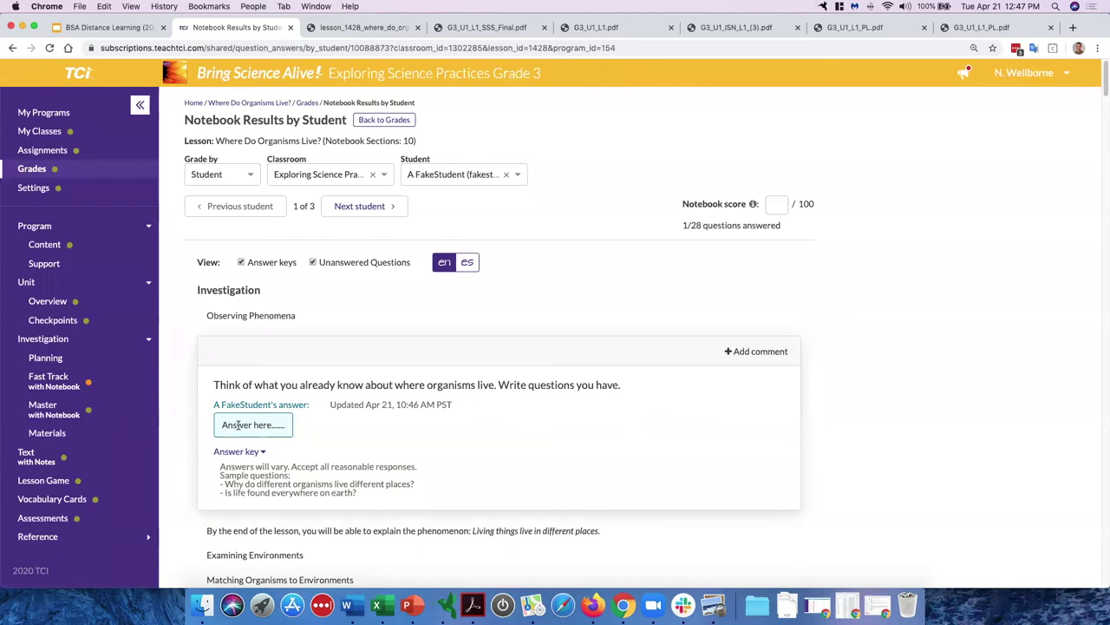
Step: Review the student's answers against the answer keys, noting 1/28 questions answered
triple_click(271, 425)
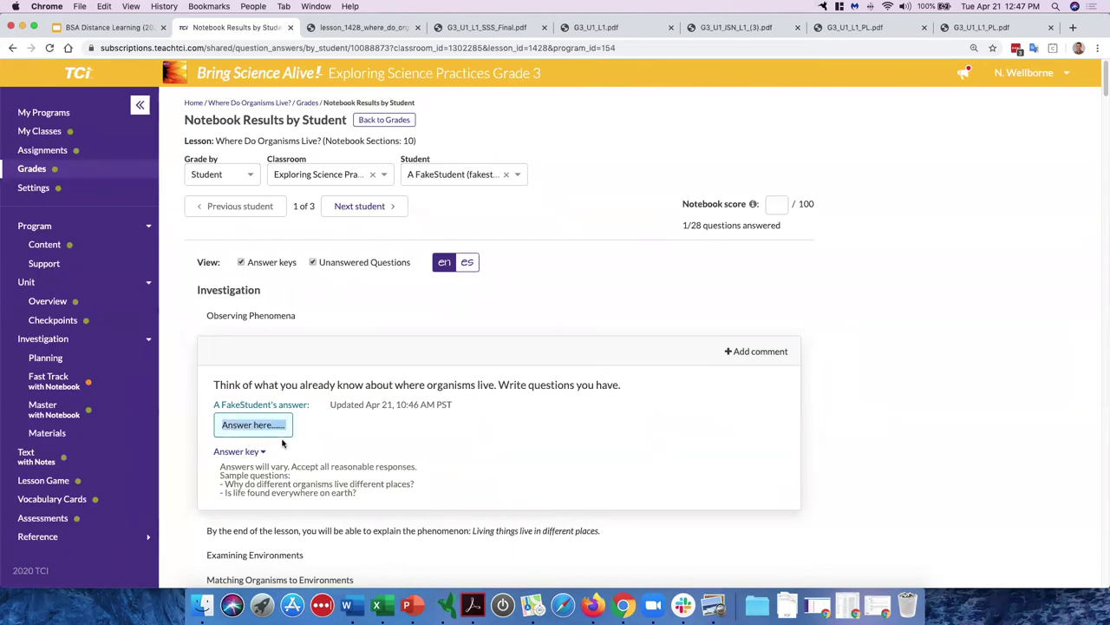
click(271, 425)
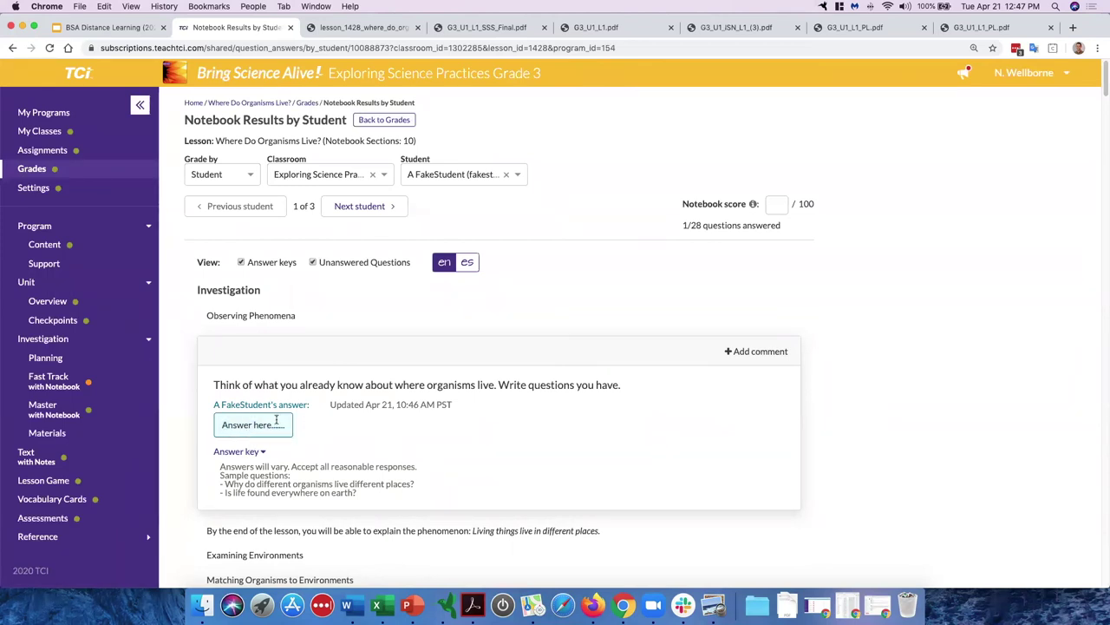
scroll(294, 425, down, 2)
drag(222, 403, 383, 439)
scroll(373, 433, down, 8)
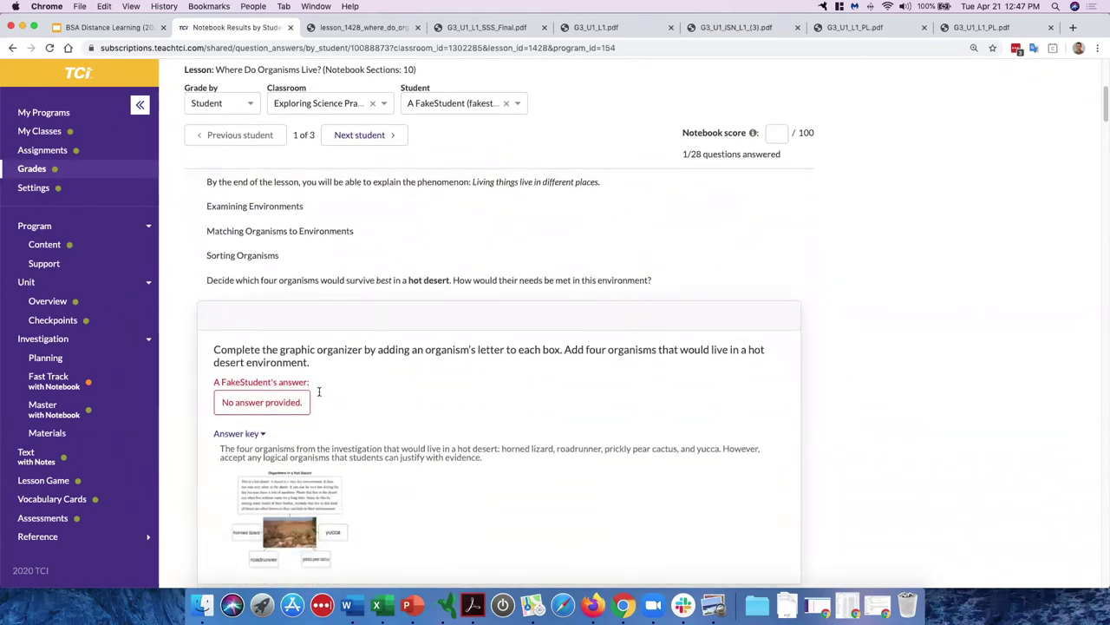
scroll(388, 408, down, 1)
scroll(388, 407, down, 6)
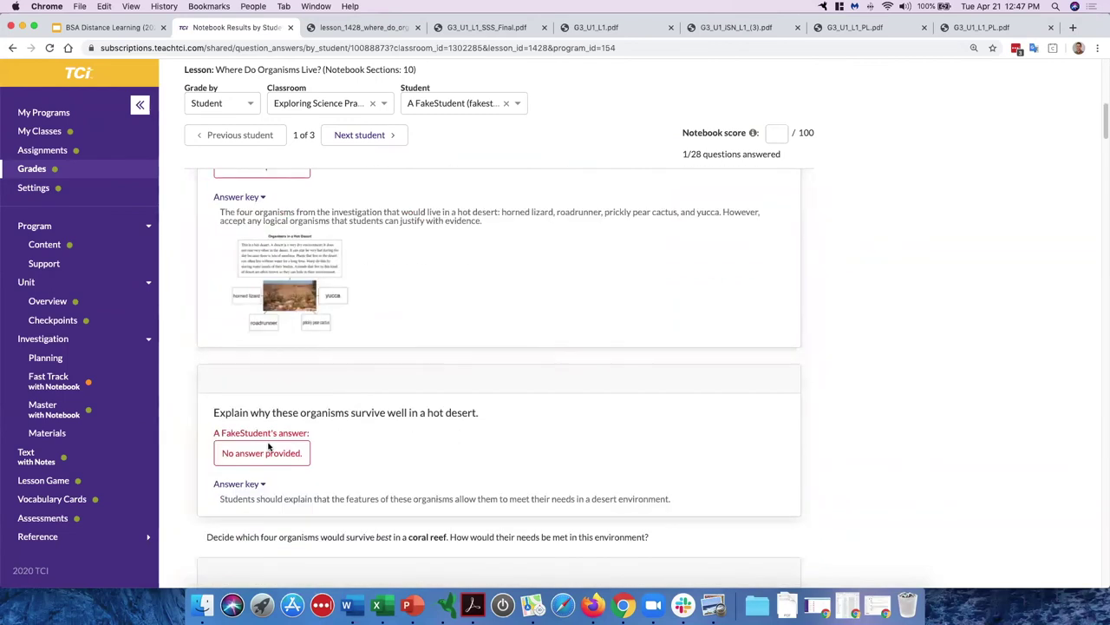
triple_click(694, 154)
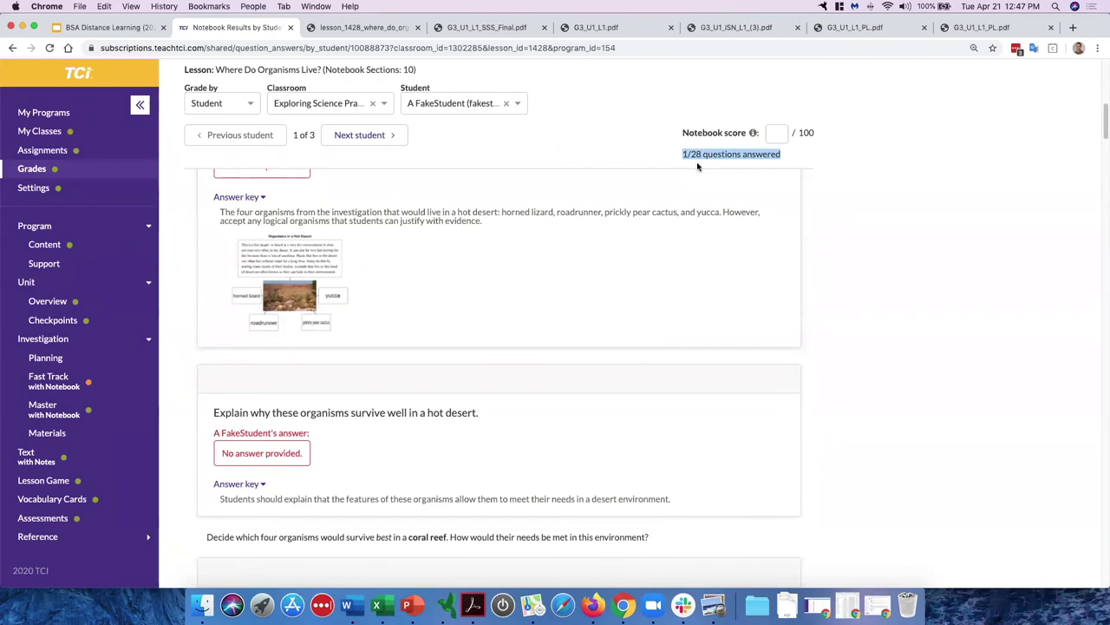
scroll(393, 394, up, 10)
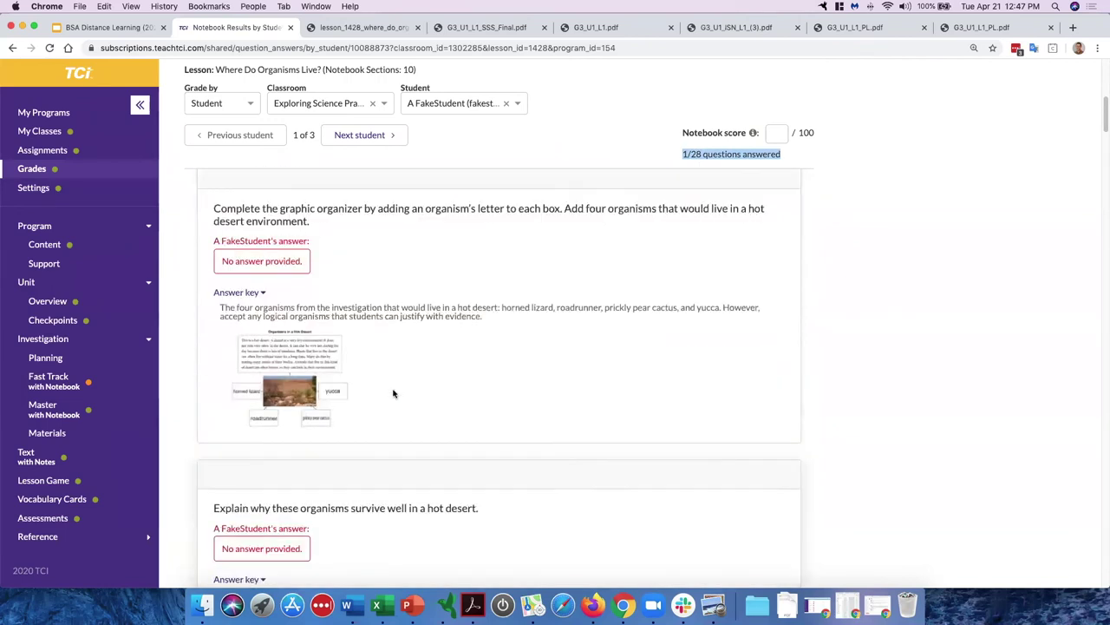
Step: Check the Notebook score field's maximum of 100 and bring up the Grade by choice
click(769, 205)
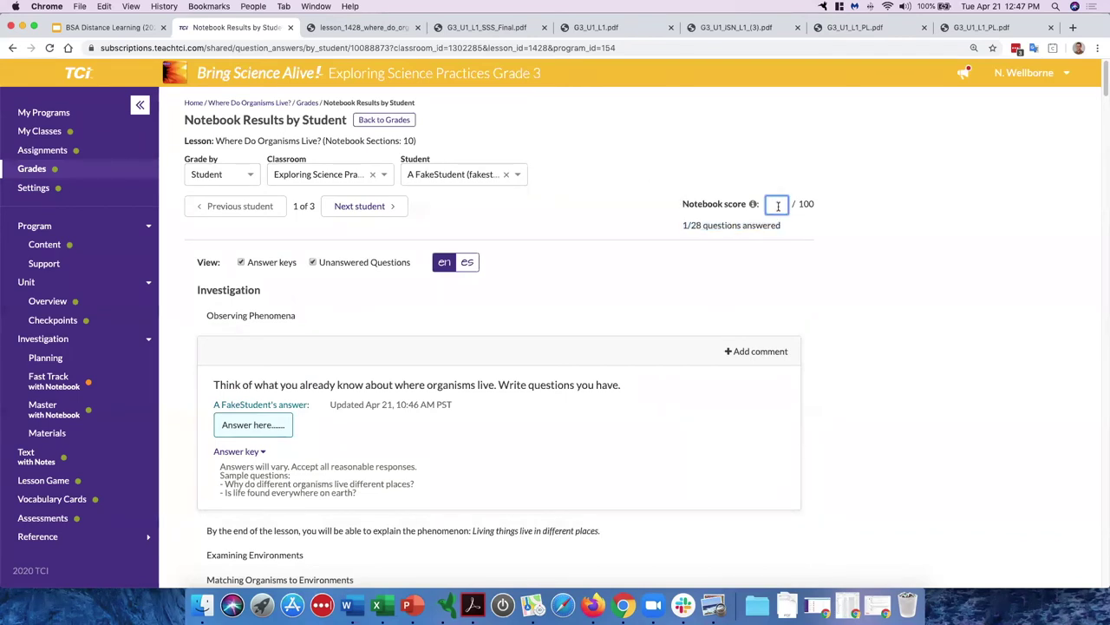
double_click(806, 204)
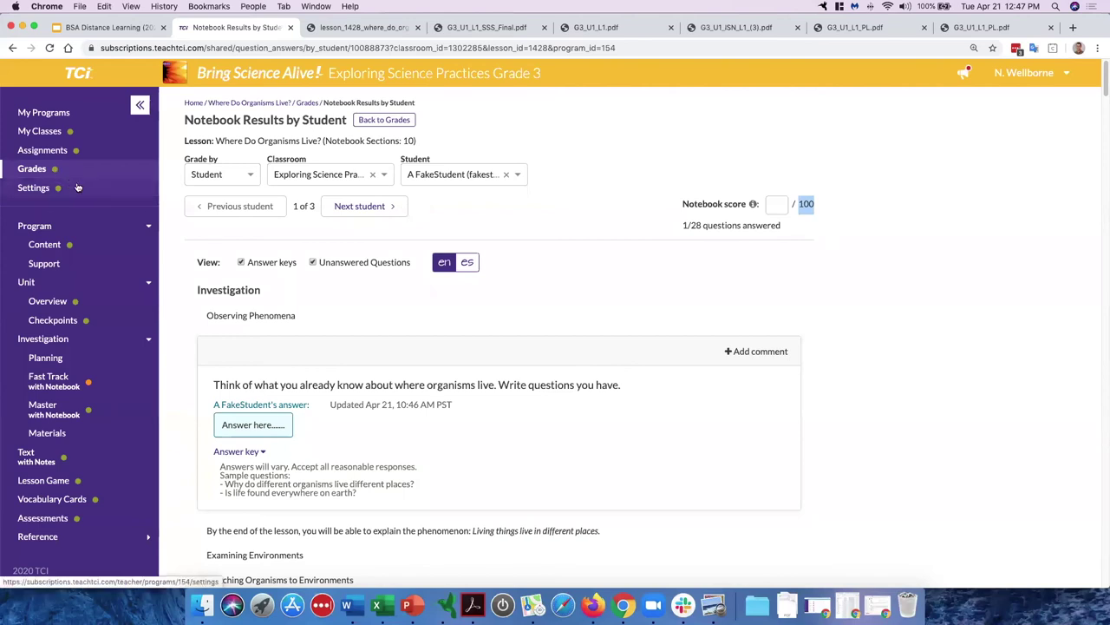
click(249, 177)
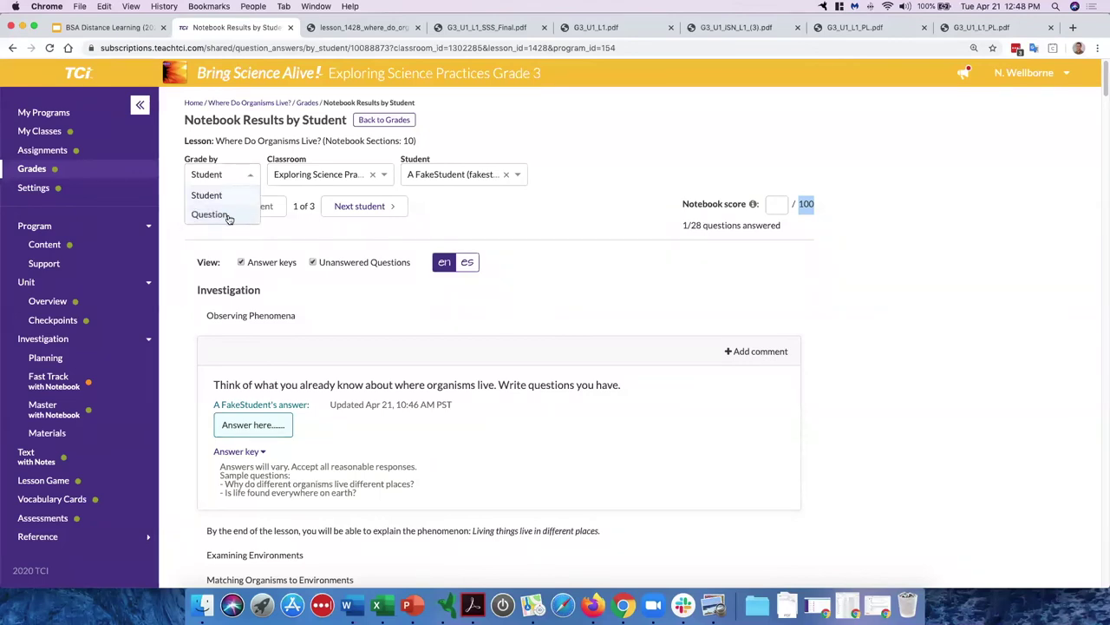
Step: Grade by Question and show results for the 'Think of what you already know…' prompt
click(227, 215)
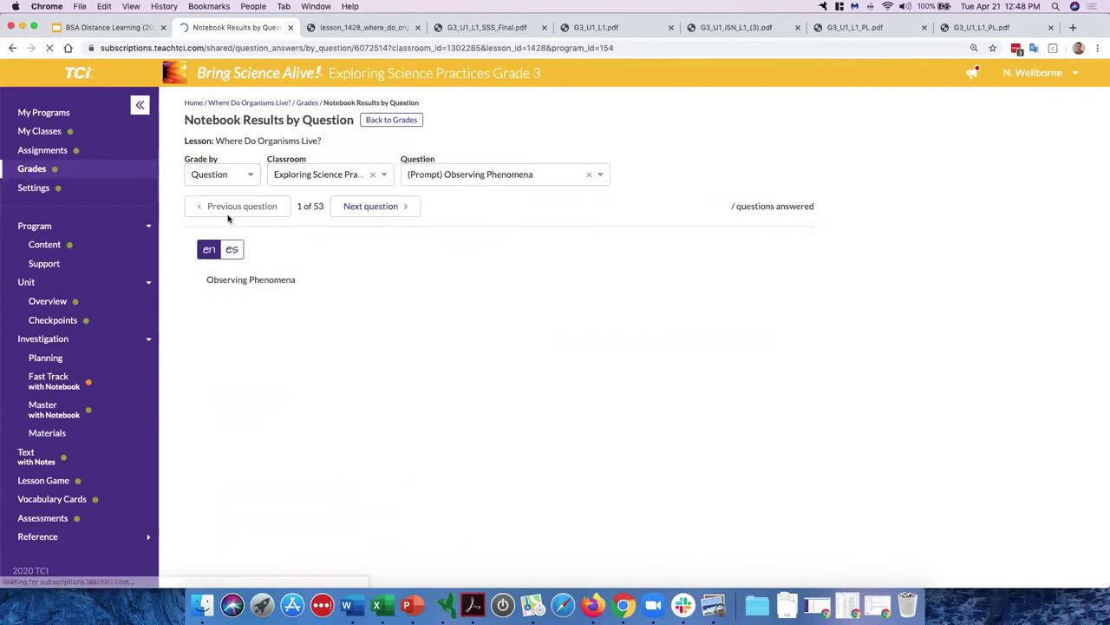
click(454, 173)
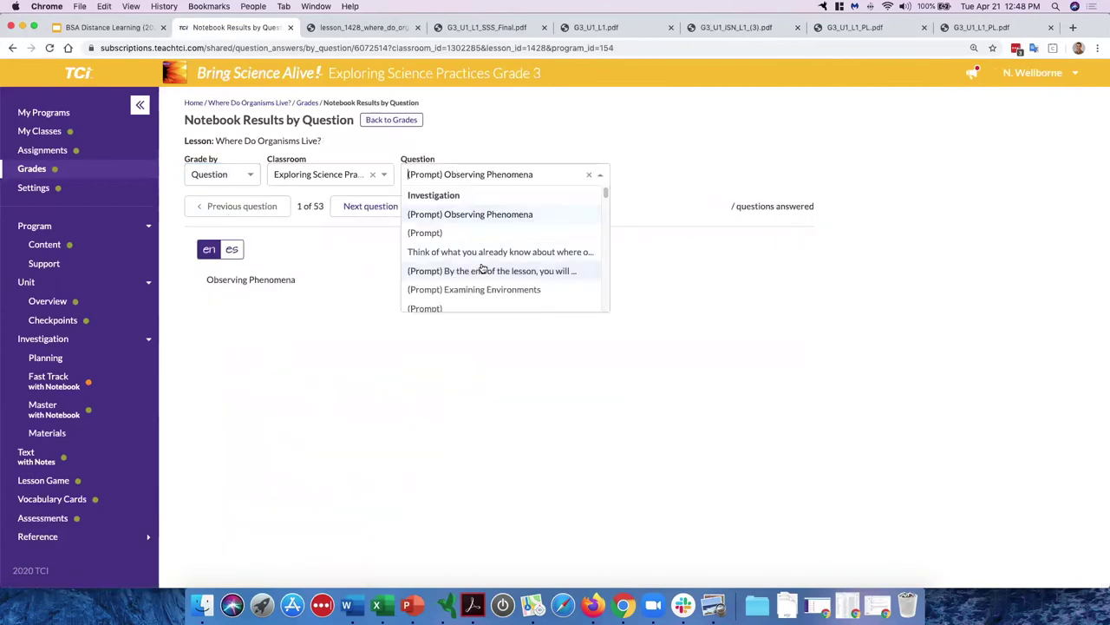
click(483, 253)
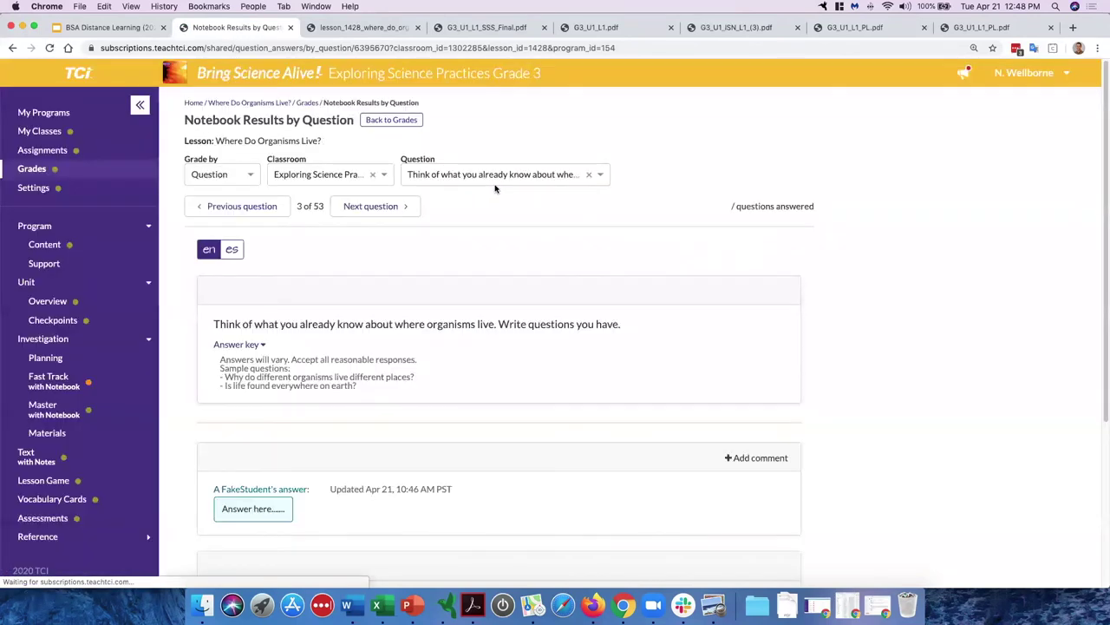
scroll(379, 389, down, 3)
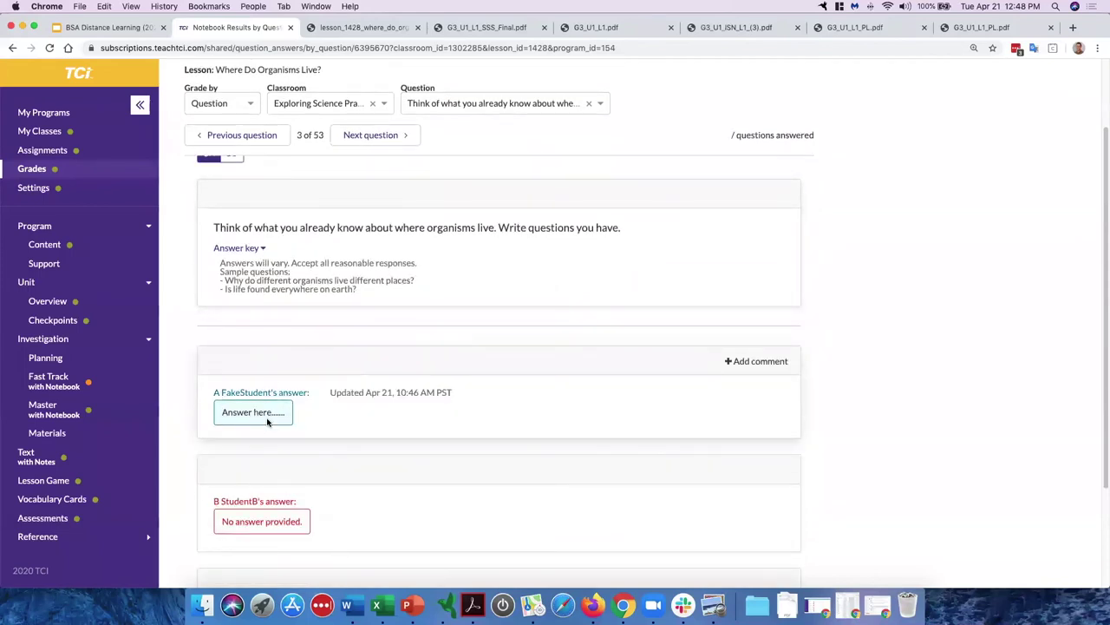
scroll(301, 390, down, 3)
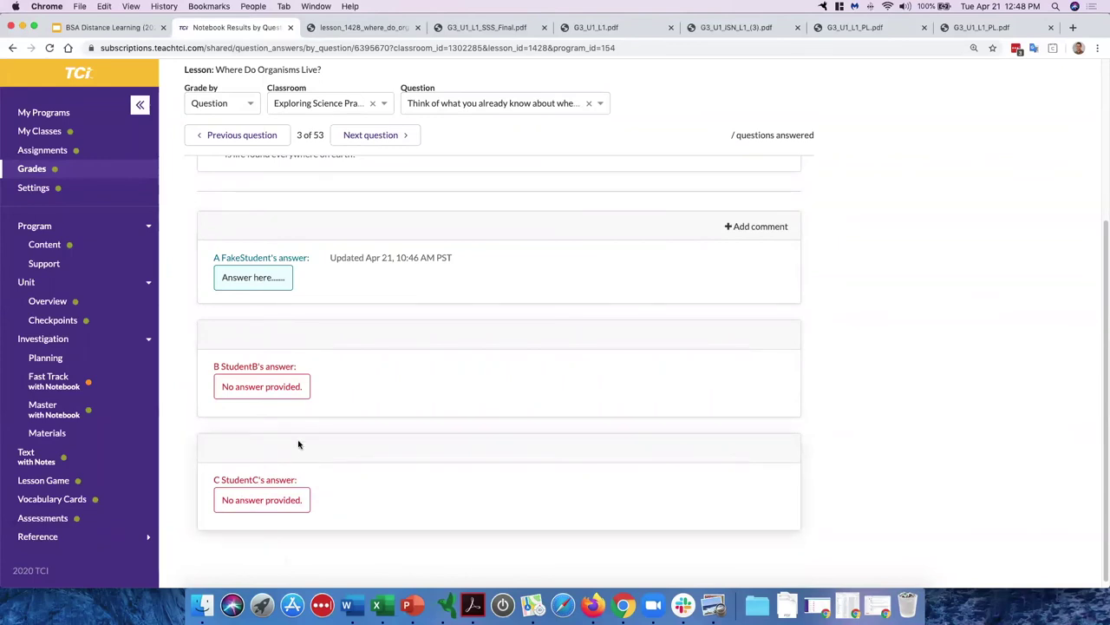
Step: Add the comment 'Brilliant!' to the first student's answer
click(750, 228)
click(547, 226)
text(Brilliant!)
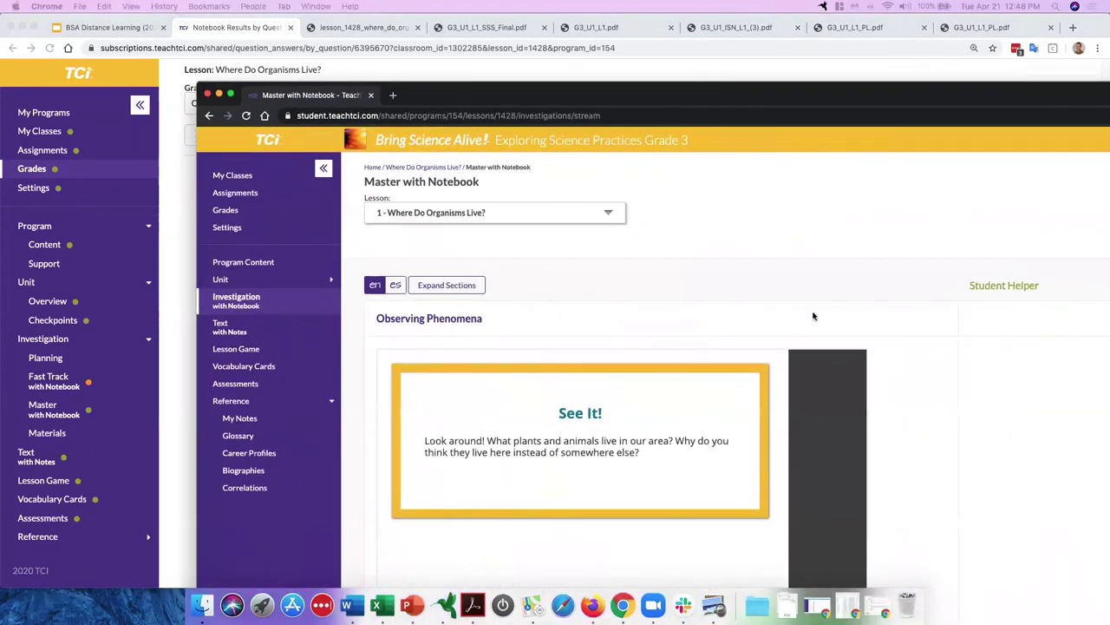
Step: Locate the 'Brilliant!' comment under the answer in the student's notebook, then move that window aside
scroll(813, 313, down, 5)
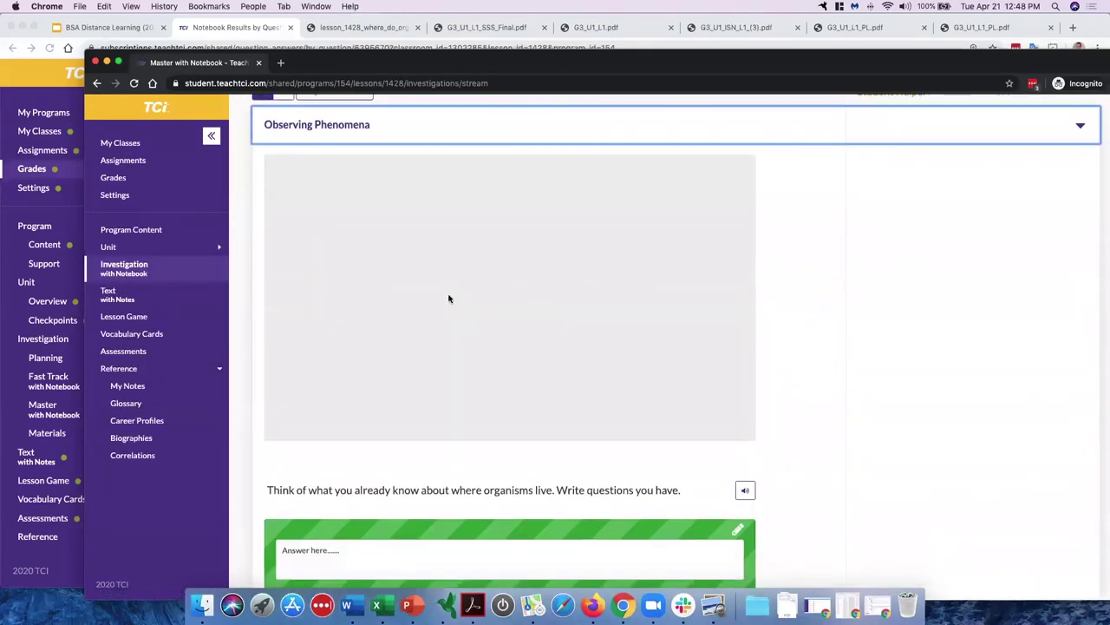
scroll(449, 298, down, 5)
double_click(411, 274)
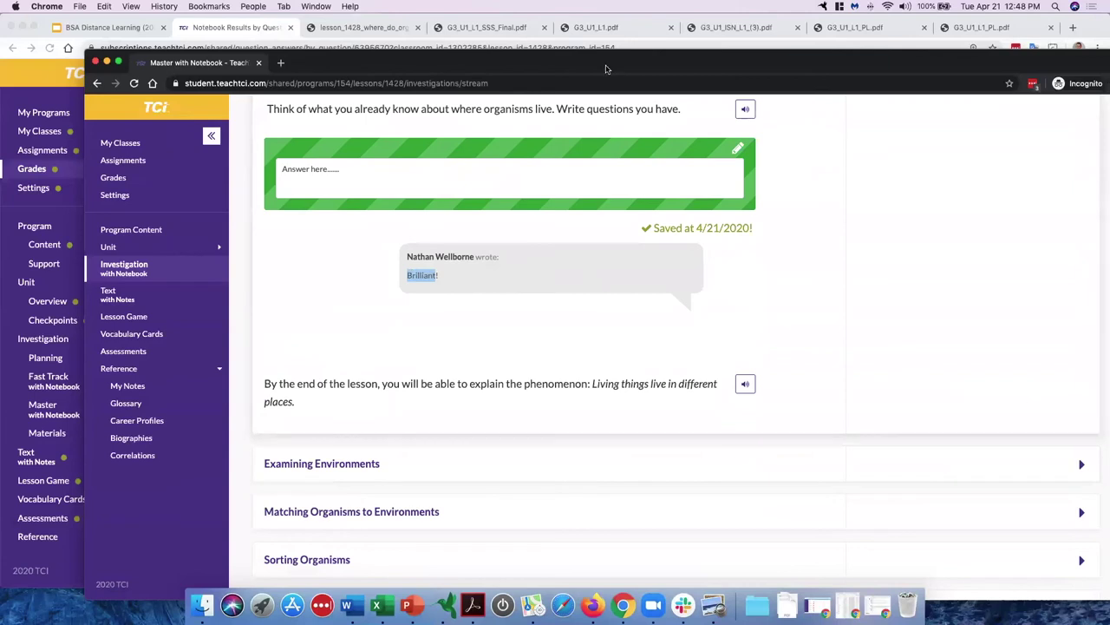
drag(642, 65, 1109, 65)
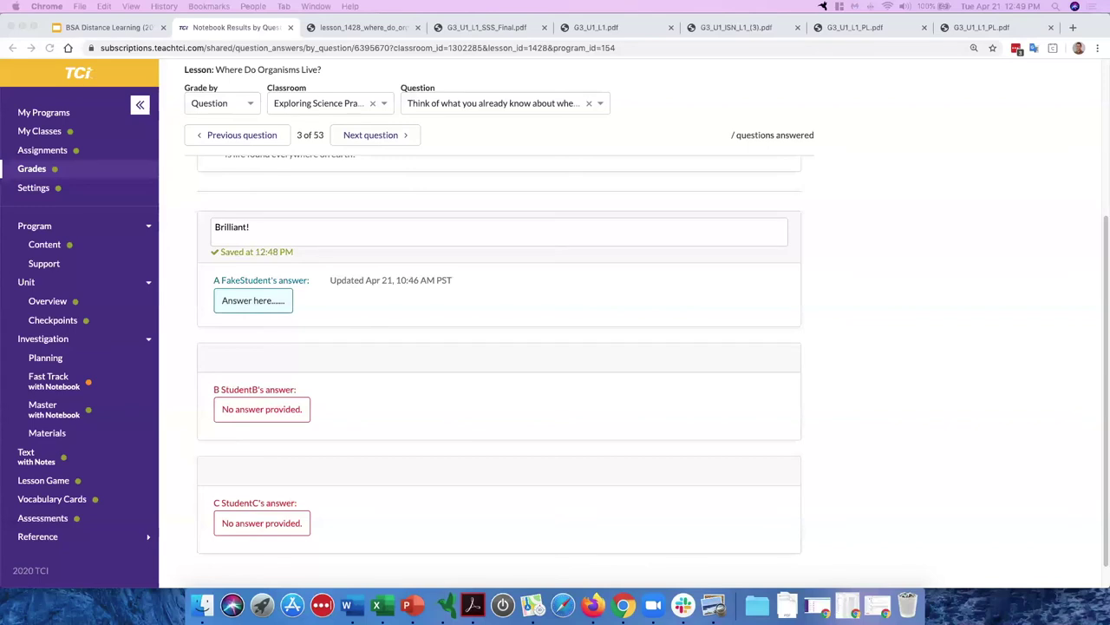
Step: Highlight the 'Brilliant!' comment in the student view, then return to the teacher's Grades table
scroll(390, 401, up, 5)
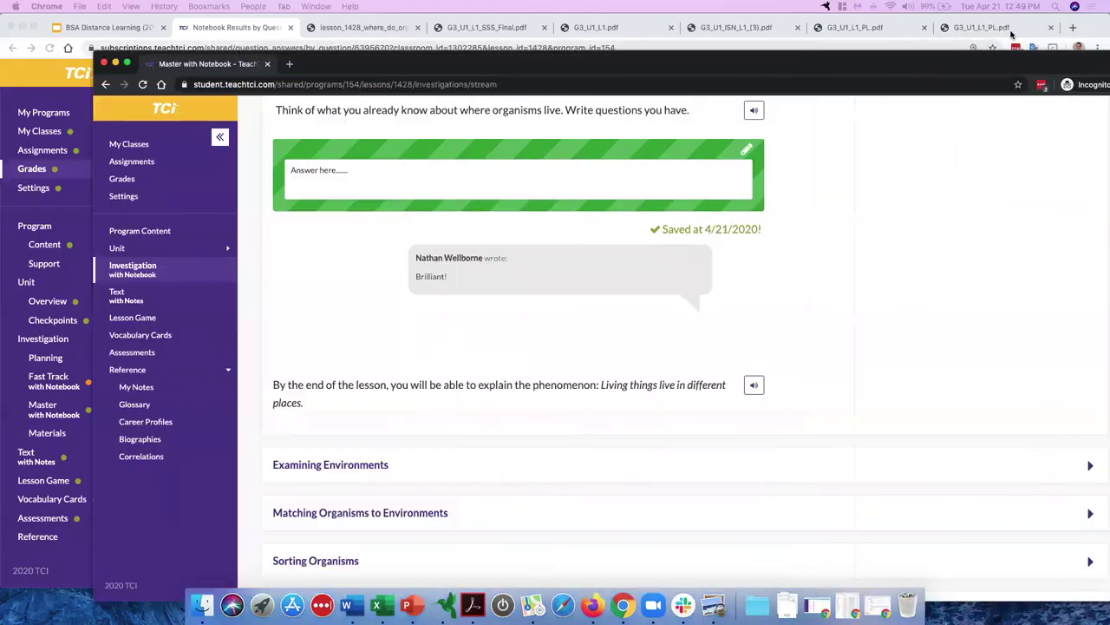
triple_click(393, 263)
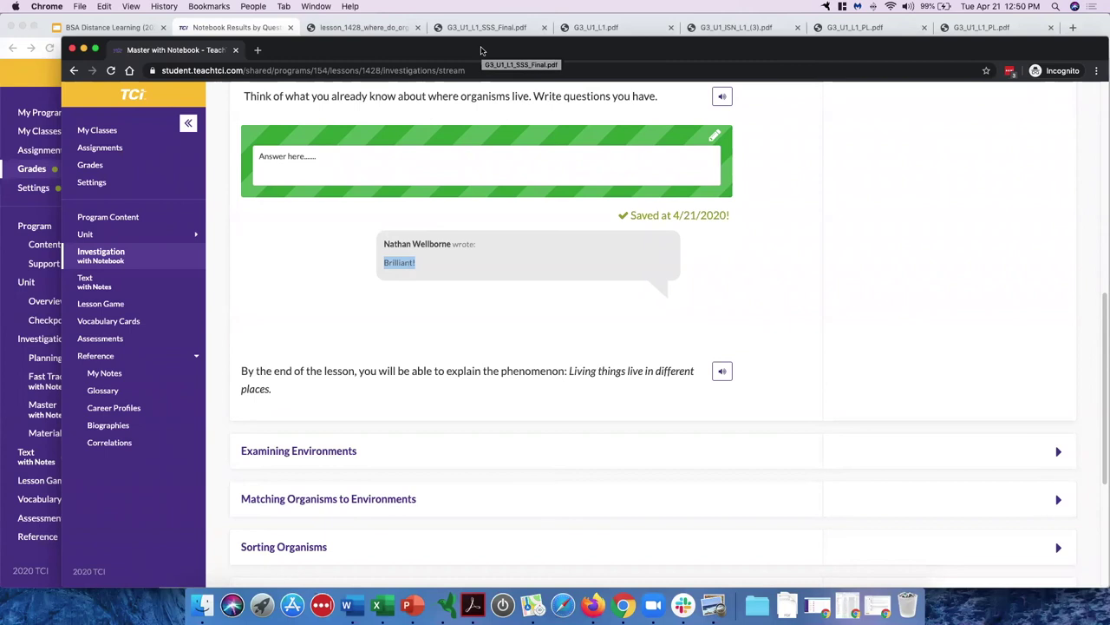
drag(481, 49, 1109, 54)
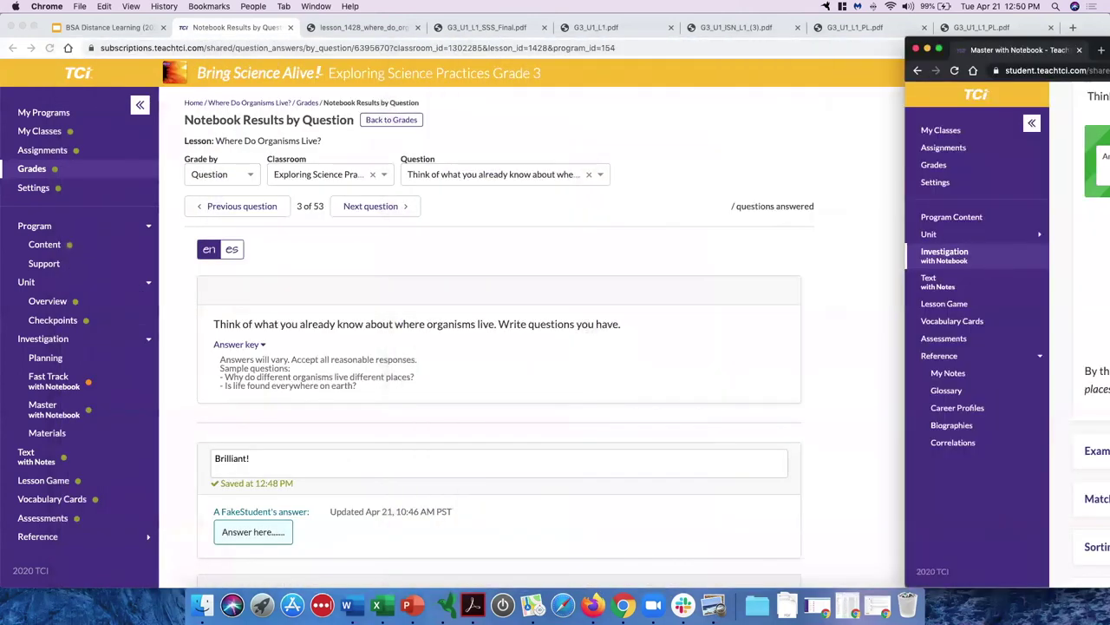
click(34, 167)
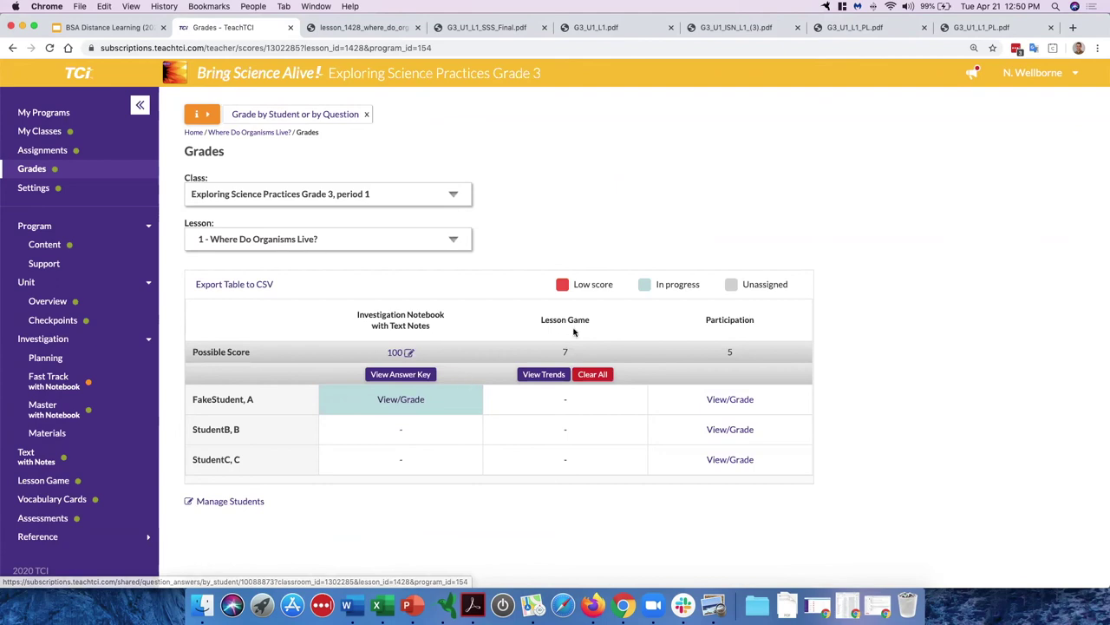
Step: Point out the Lesson Game and Investigation Notebook column headings in the grades table
drag(542, 320, 591, 322)
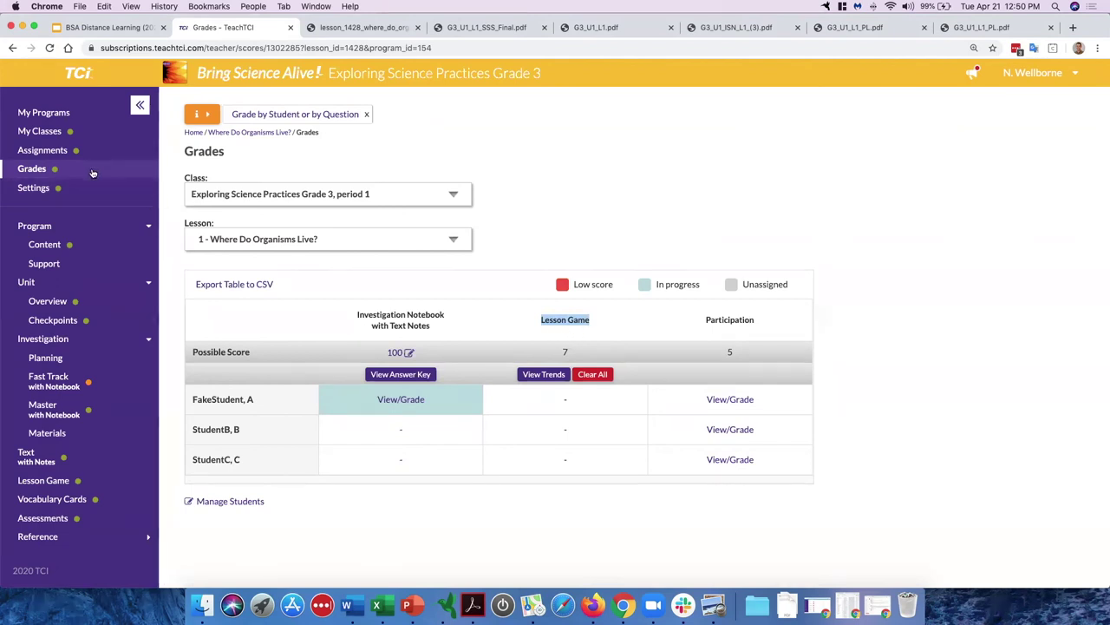
drag(357, 314, 457, 318)
drag(543, 320, 595, 323)
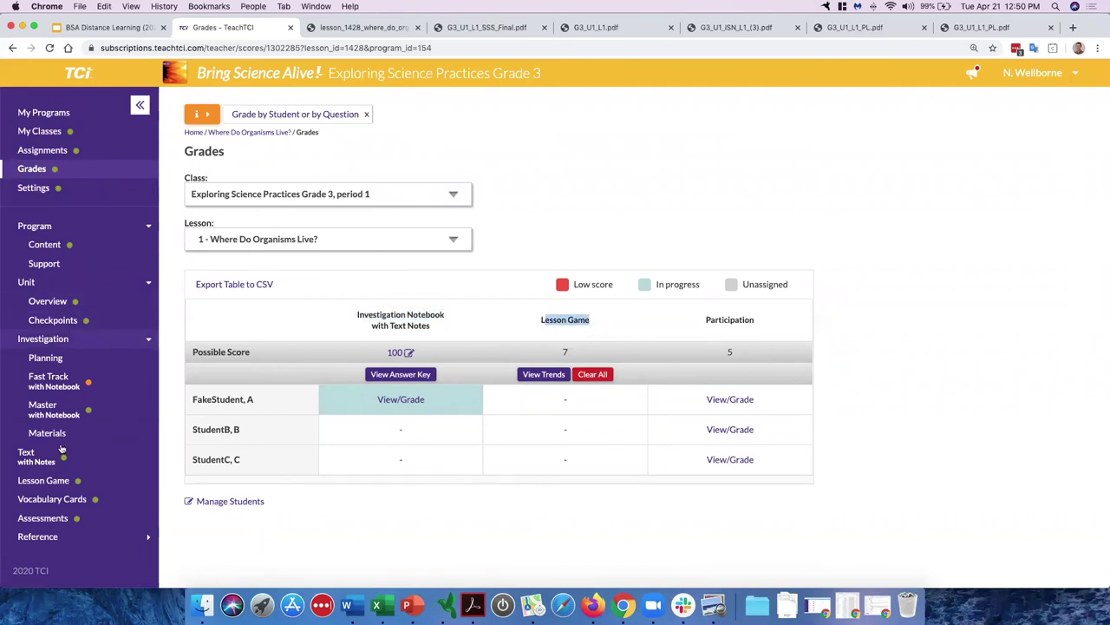
Step: Start the lesson game and submit answer A for question 1
click(59, 483)
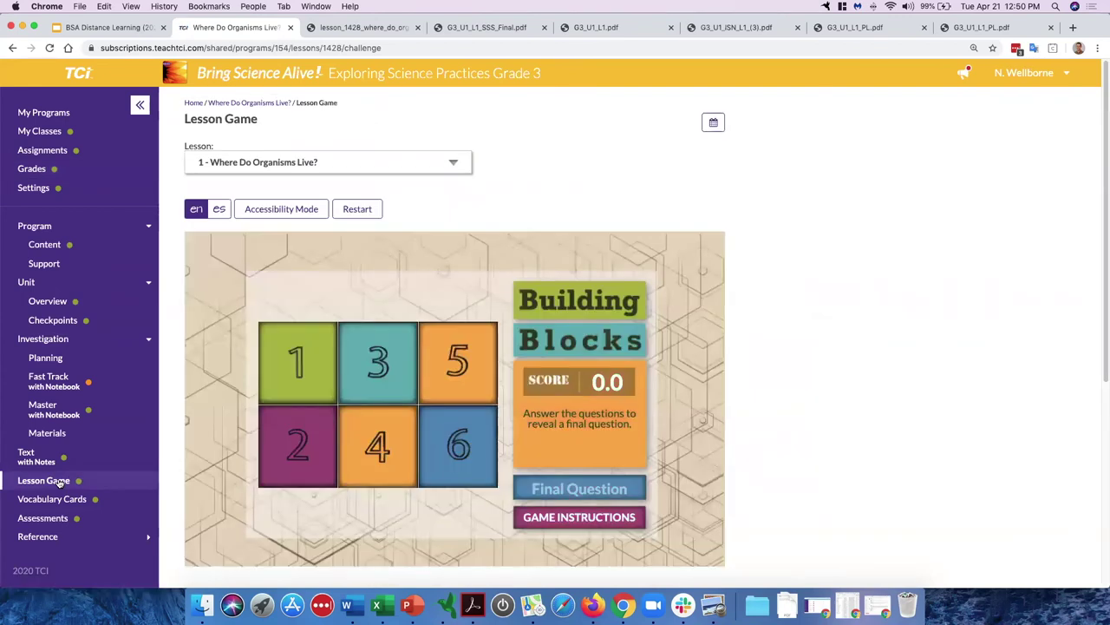
scroll(194, 384, down, 1)
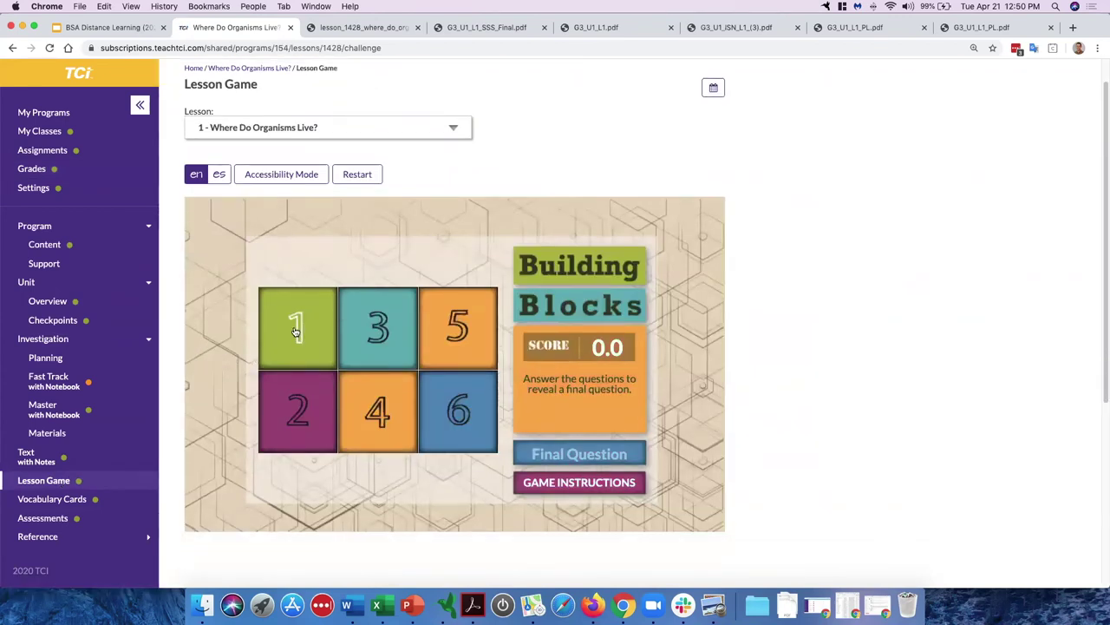
click(312, 324)
click(287, 289)
click(294, 405)
Step: Submit the correct answer D, An organism, close the question, and go to Settings
click(291, 336)
click(310, 408)
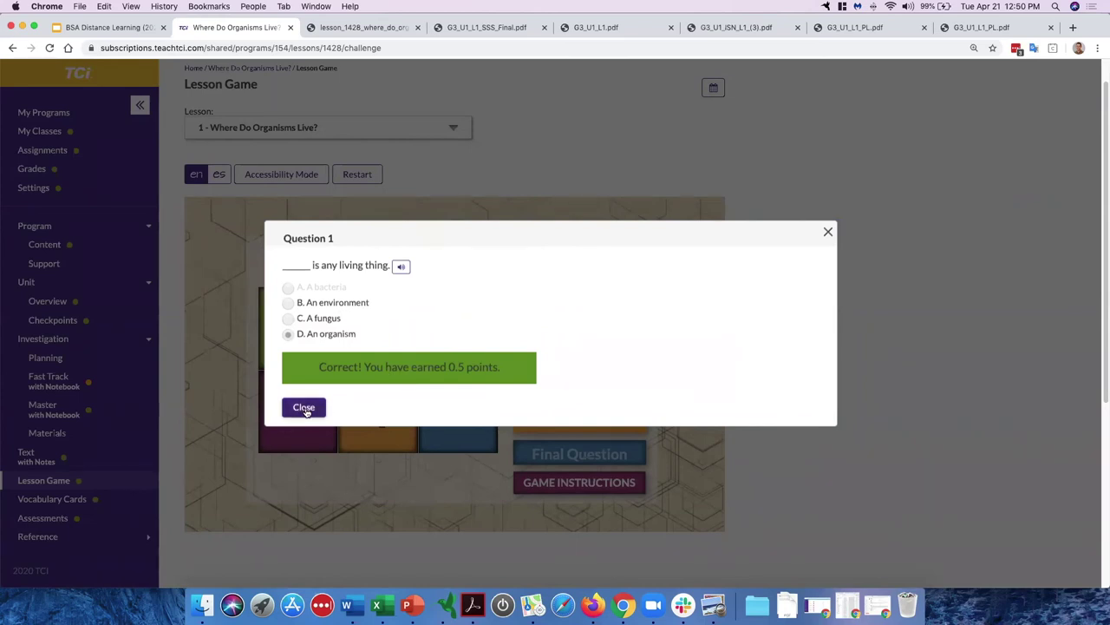
click(304, 407)
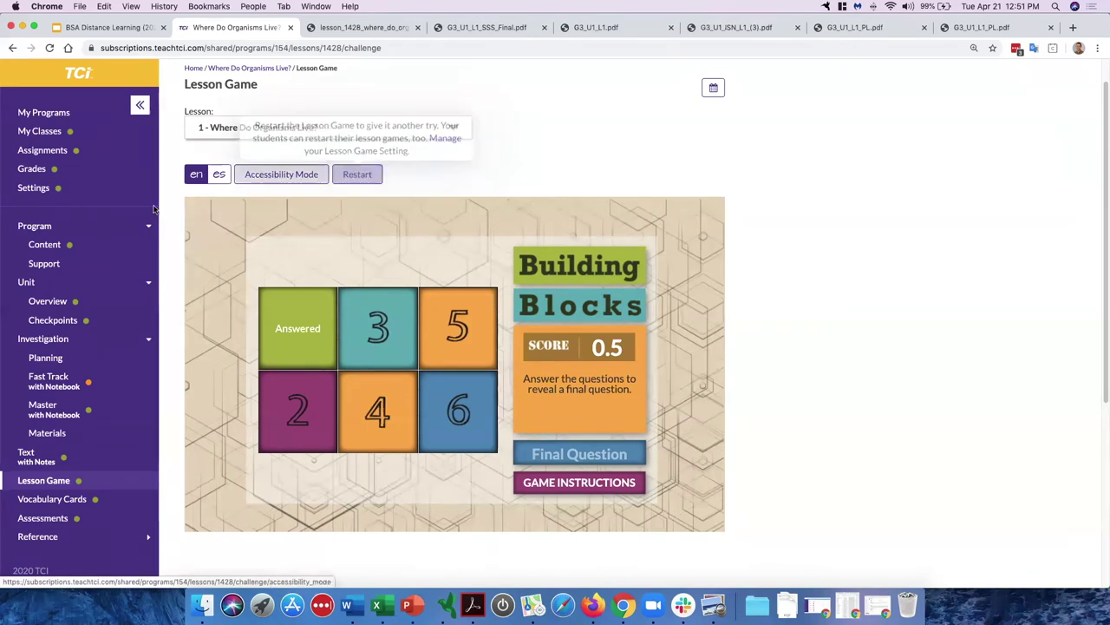
click(35, 188)
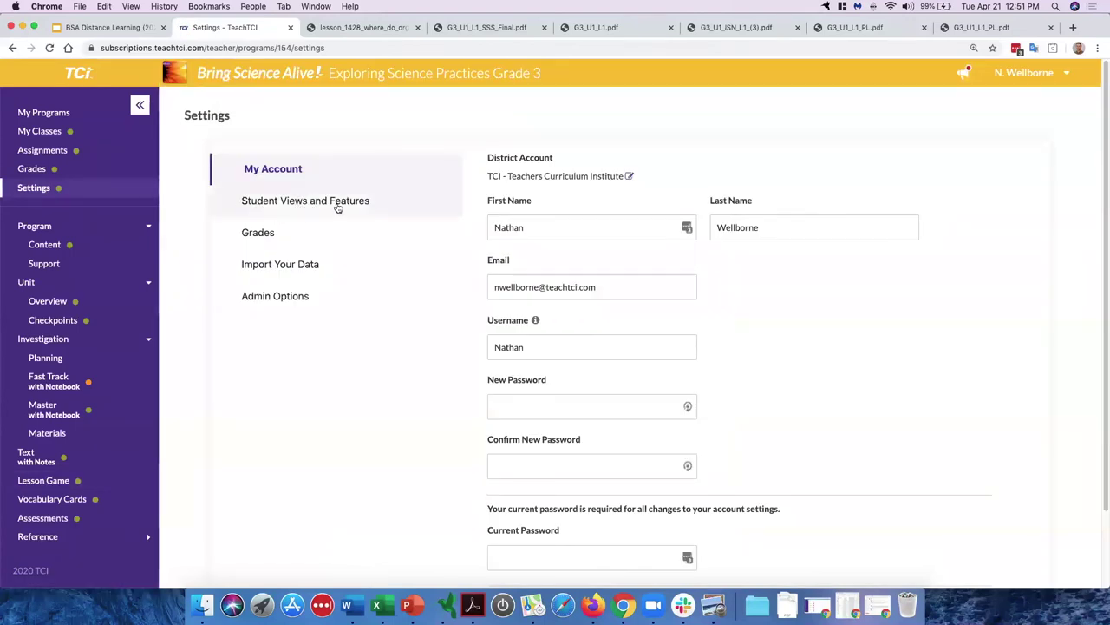
Step: Show Student Views and Features, highlighting the Investigation, Text with Notes and Lesson Game rows
click(330, 207)
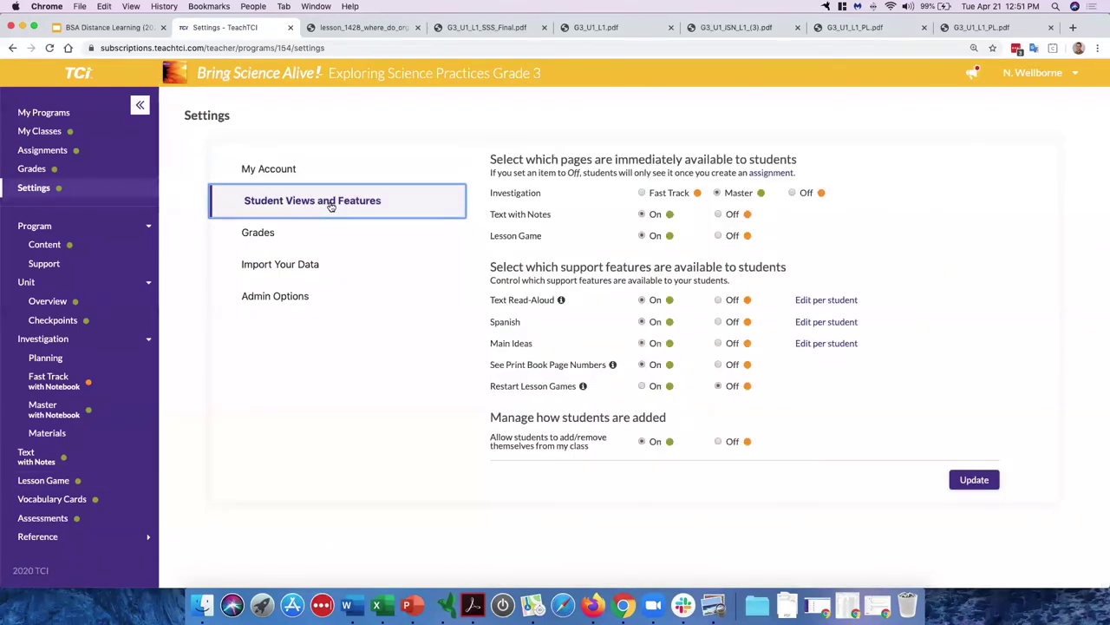
drag(491, 193, 588, 194)
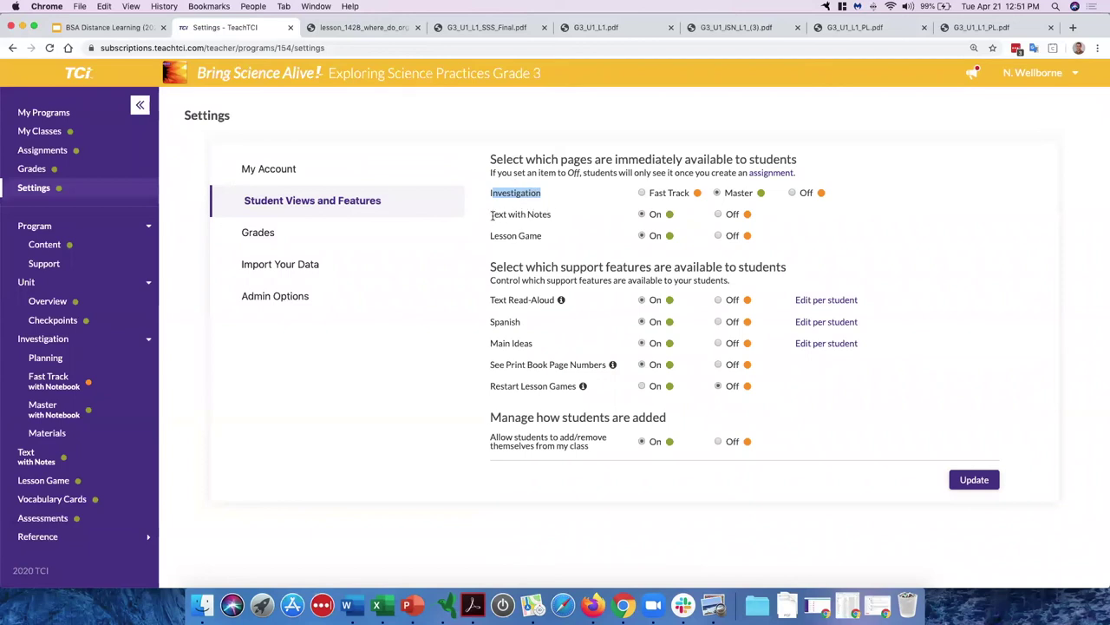
drag(488, 217, 548, 224)
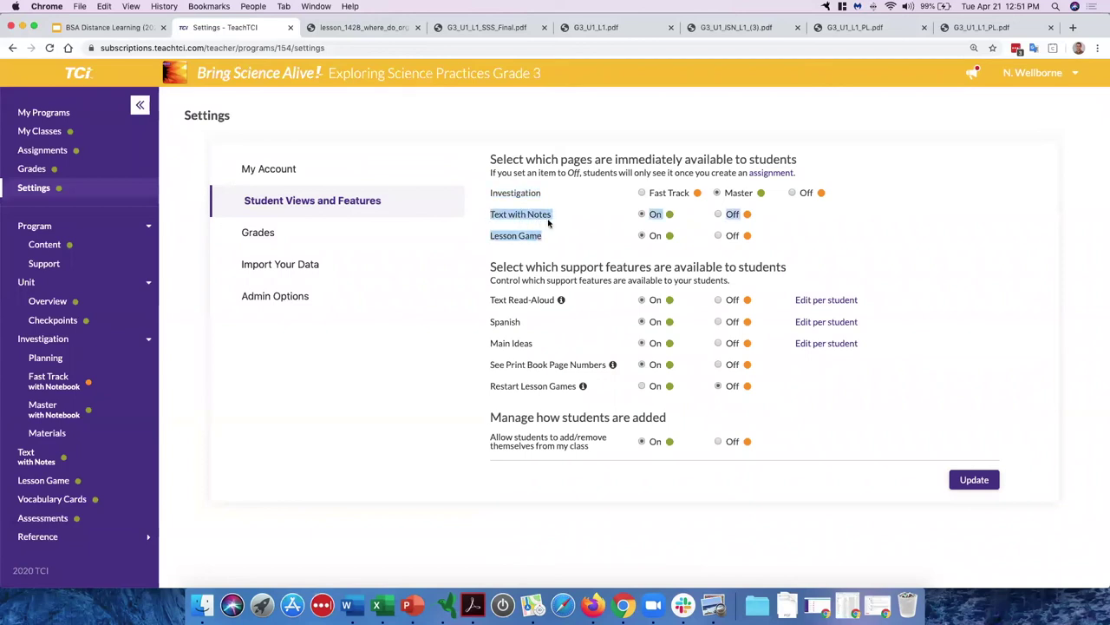
Step: Switch Lesson Game and Text with Notes off, turn both back On, and go to Assignments
click(561, 240)
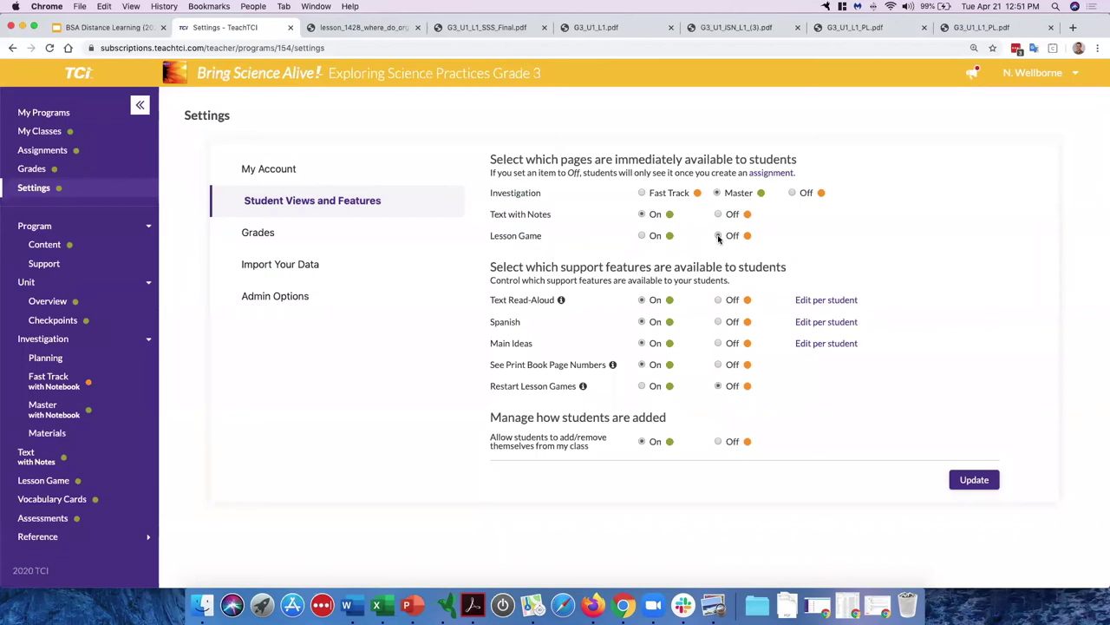
click(719, 215)
click(642, 214)
click(642, 237)
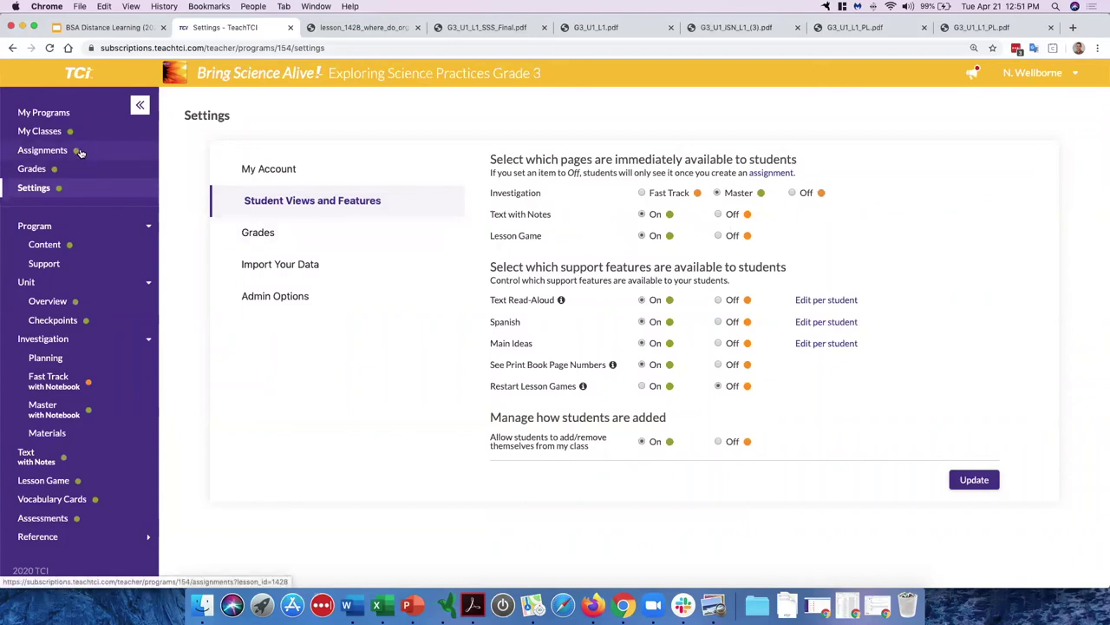
click(42, 150)
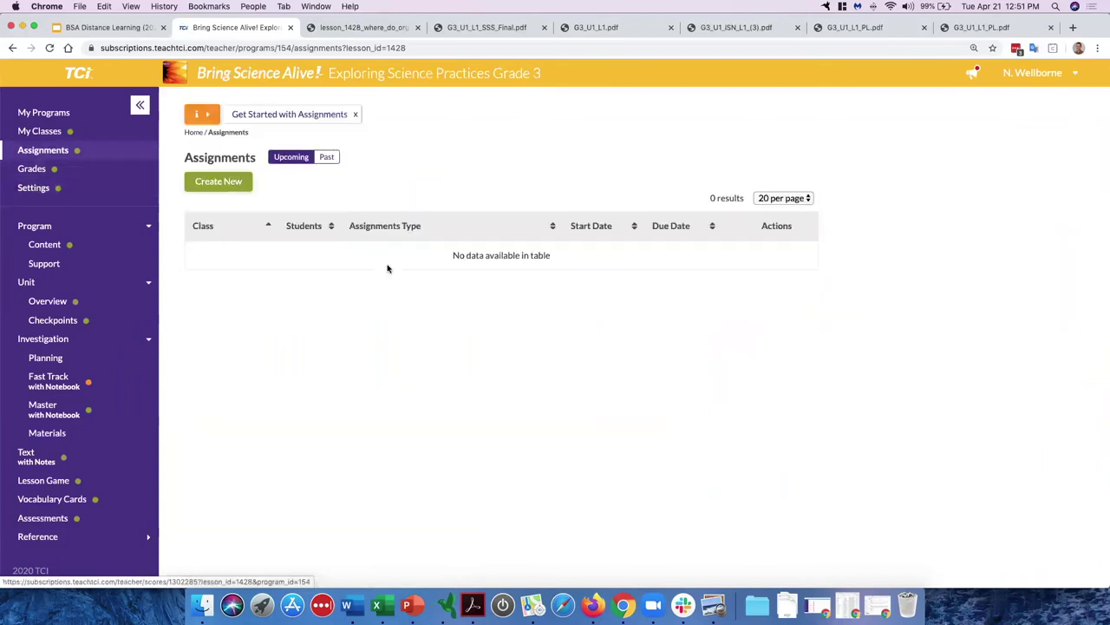
Step: Draft an assignment for Lesson 1 'Where Do Organisms Live?' with only Lesson Game ticked, then close it uncreated
click(218, 181)
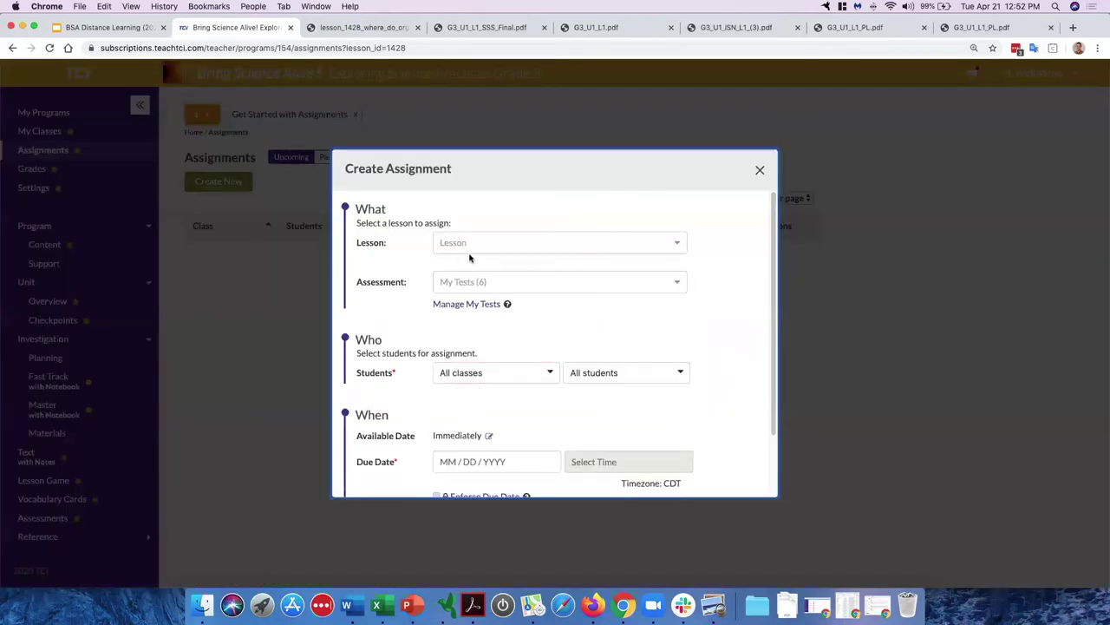
click(471, 285)
click(475, 247)
click(480, 260)
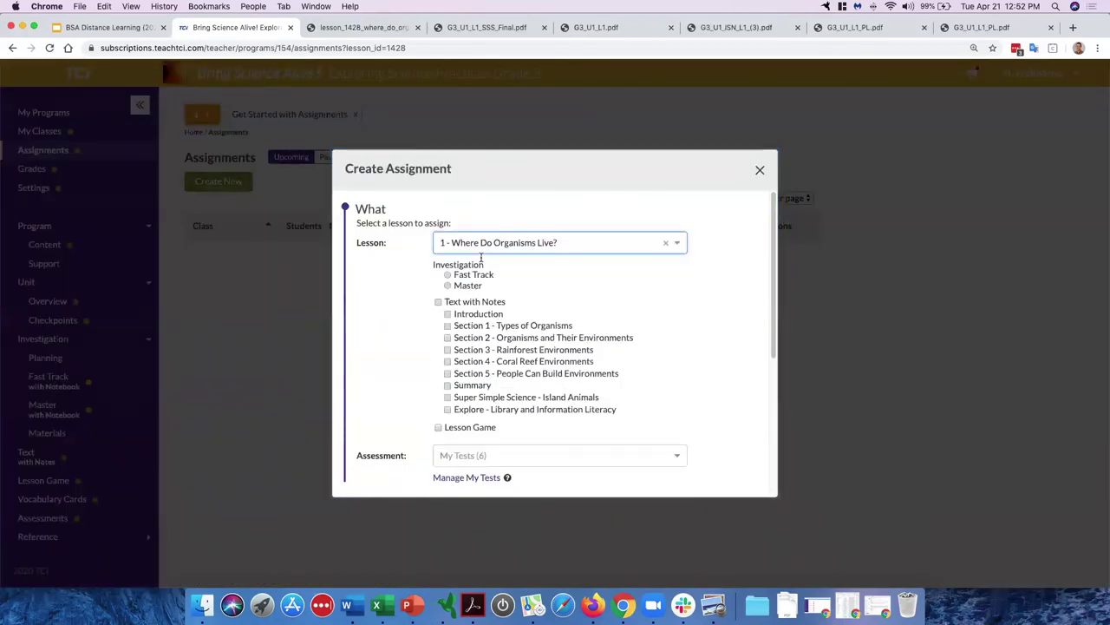
click(448, 325)
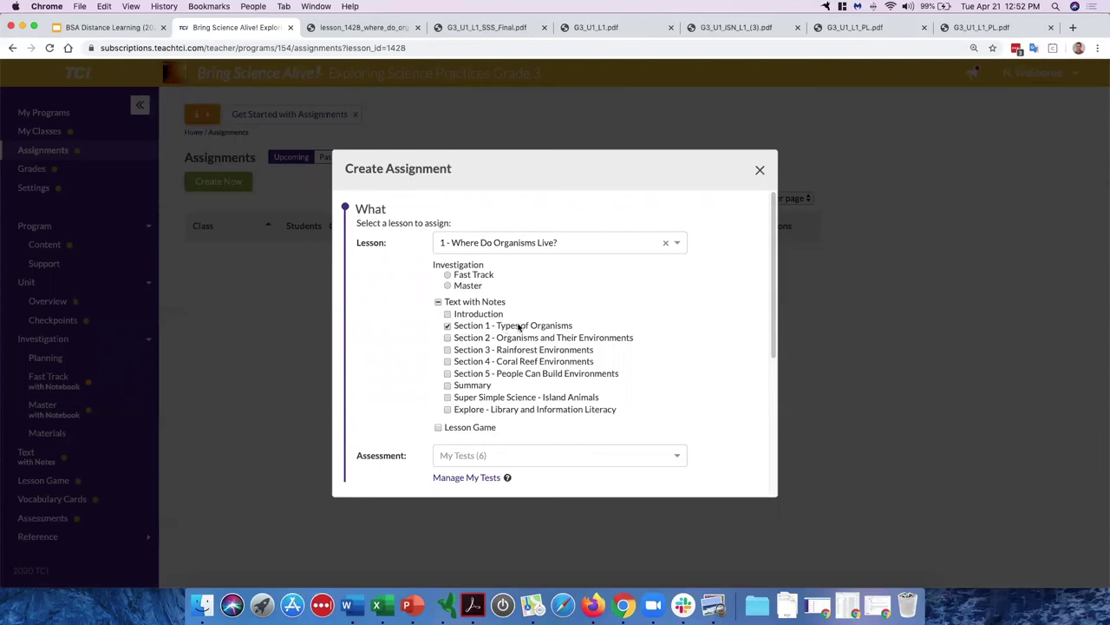
click(448, 327)
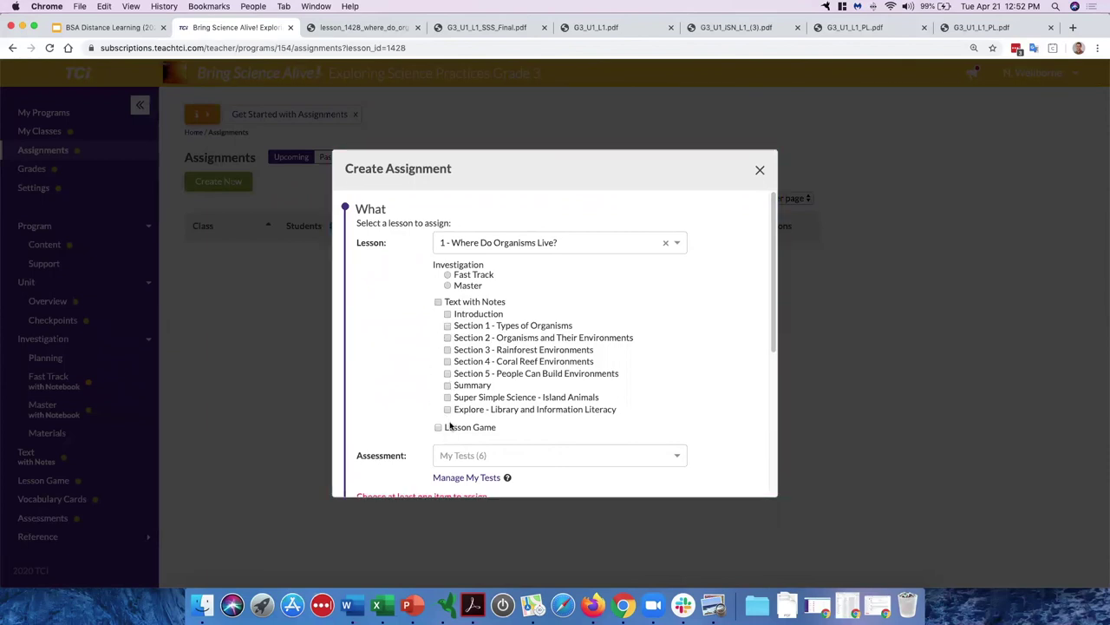
click(439, 427)
click(760, 172)
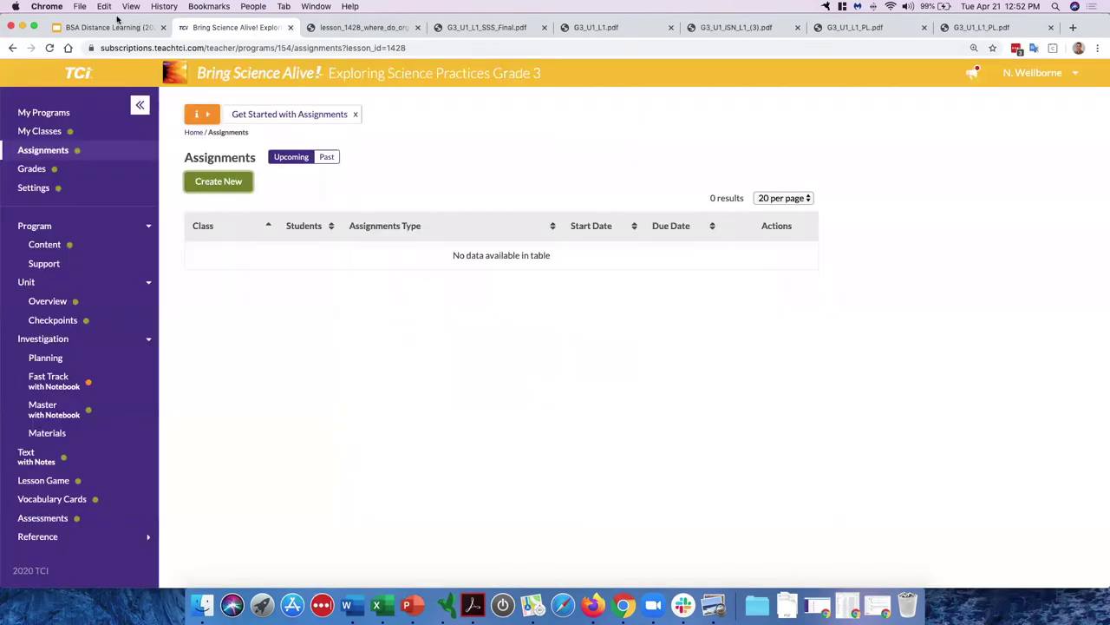
Step: In Settings > Student Views and Features, highlight the support features heading and Text Read-Aloud, then open per-student settings
click(72, 187)
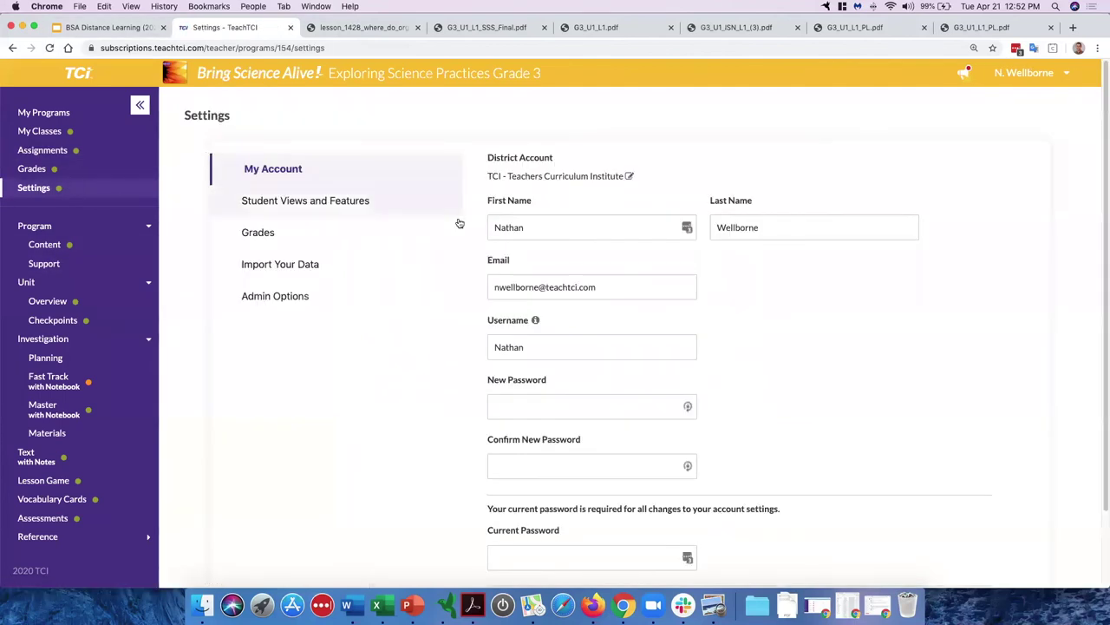
click(396, 203)
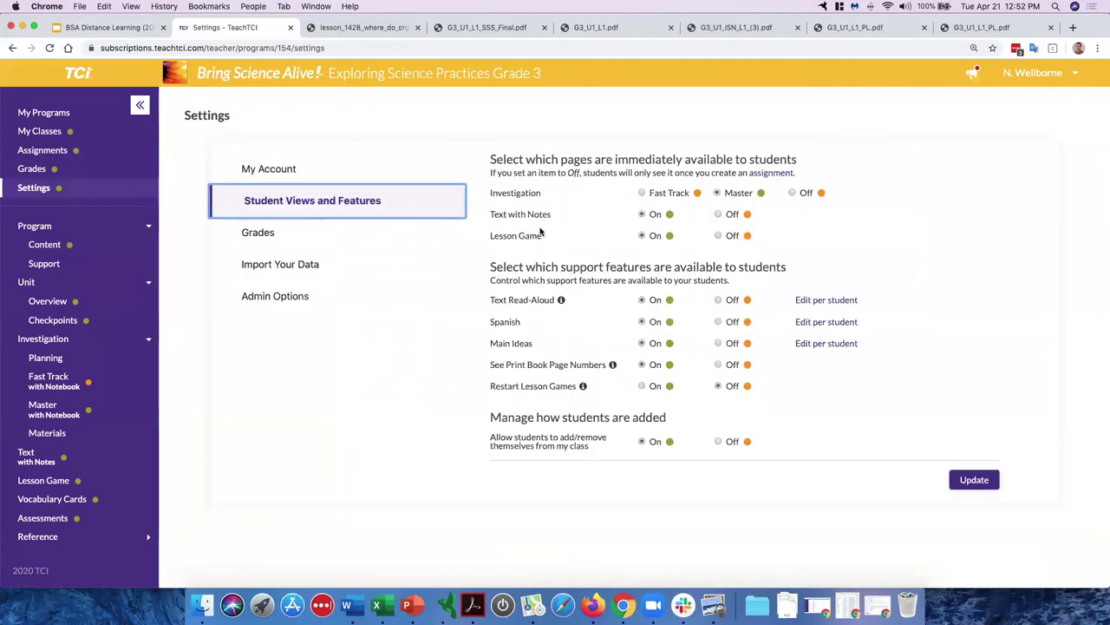
drag(490, 267, 784, 271)
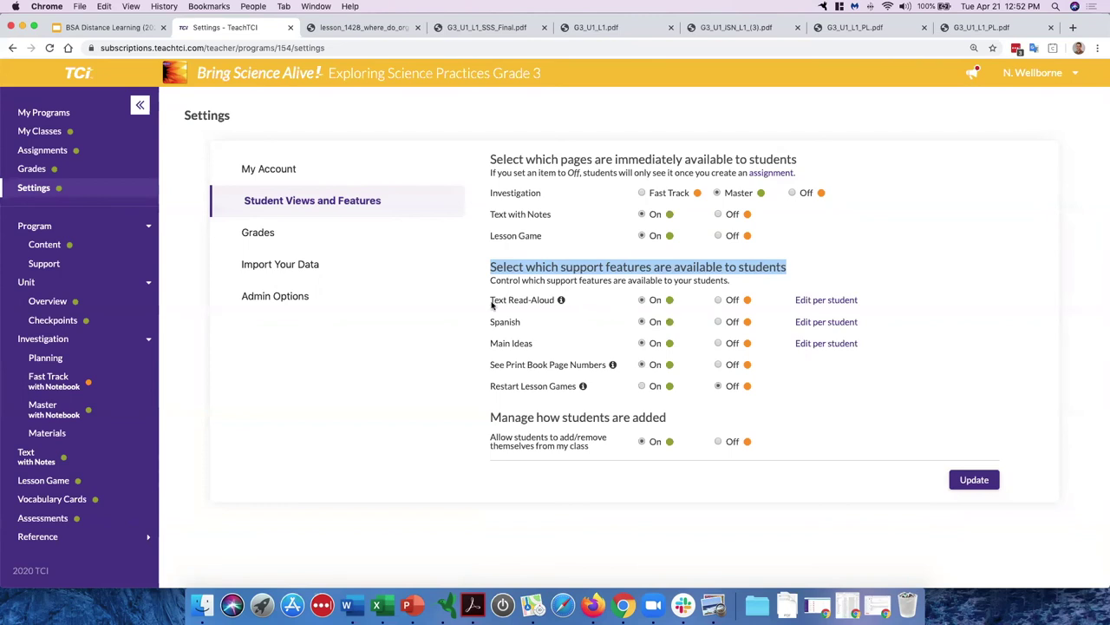
drag(490, 300, 559, 302)
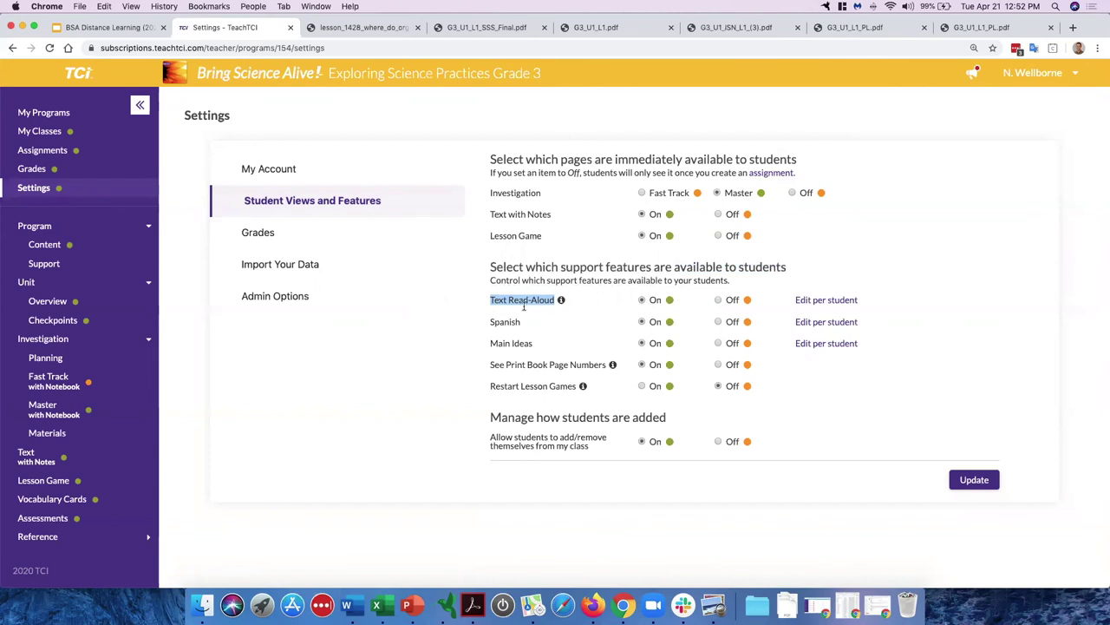
click(522, 344)
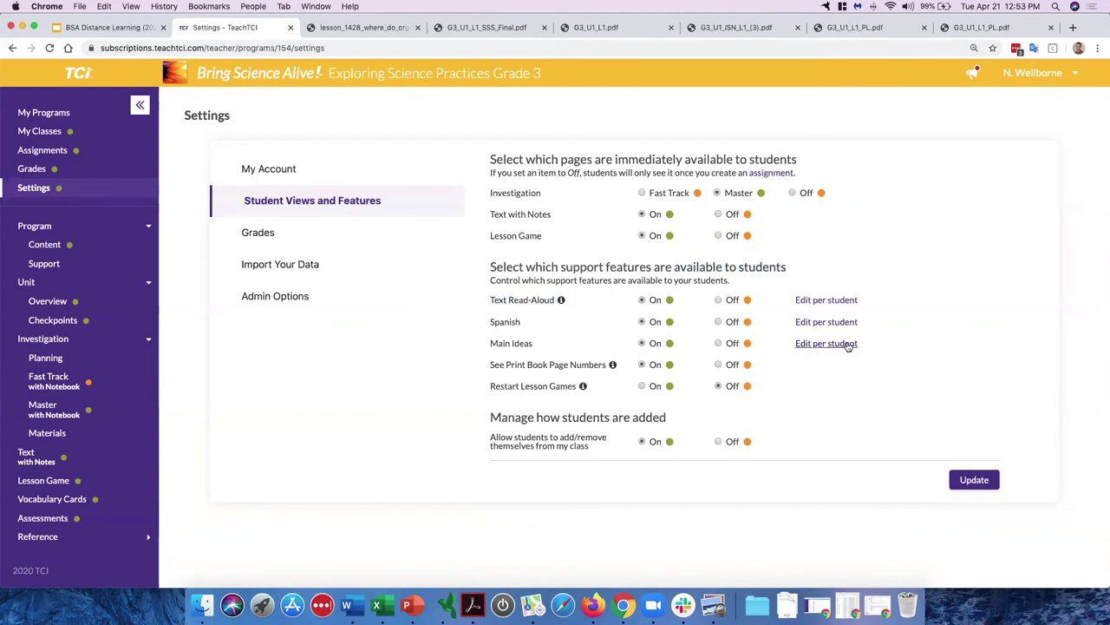
click(824, 302)
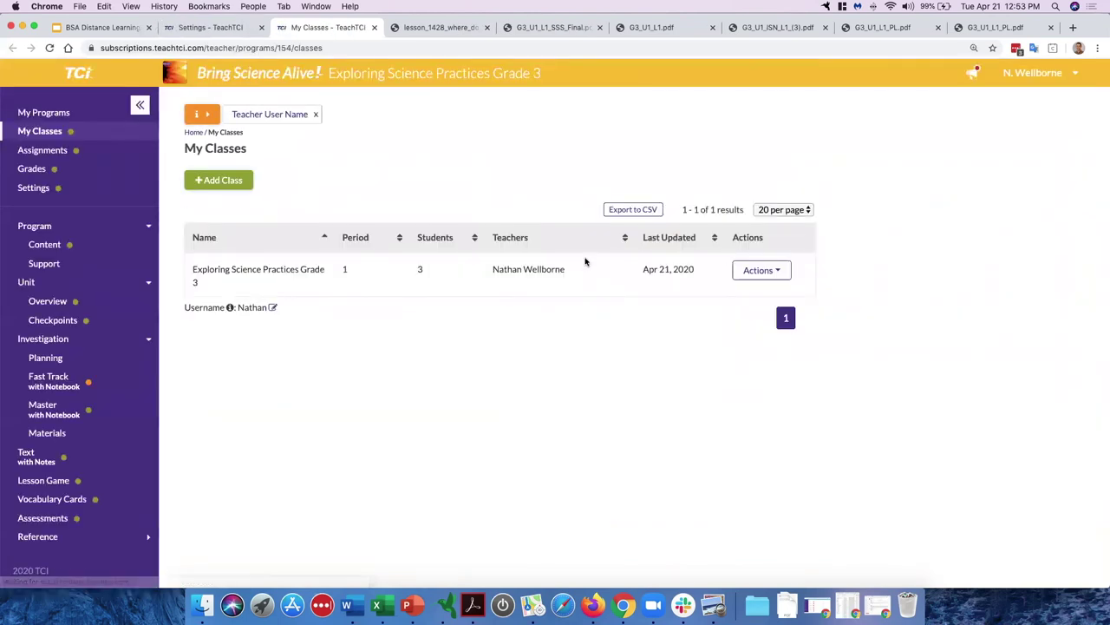
Step: Under Actions > Manage Students, switch Spanish All Off for the class, then All On again
click(771, 269)
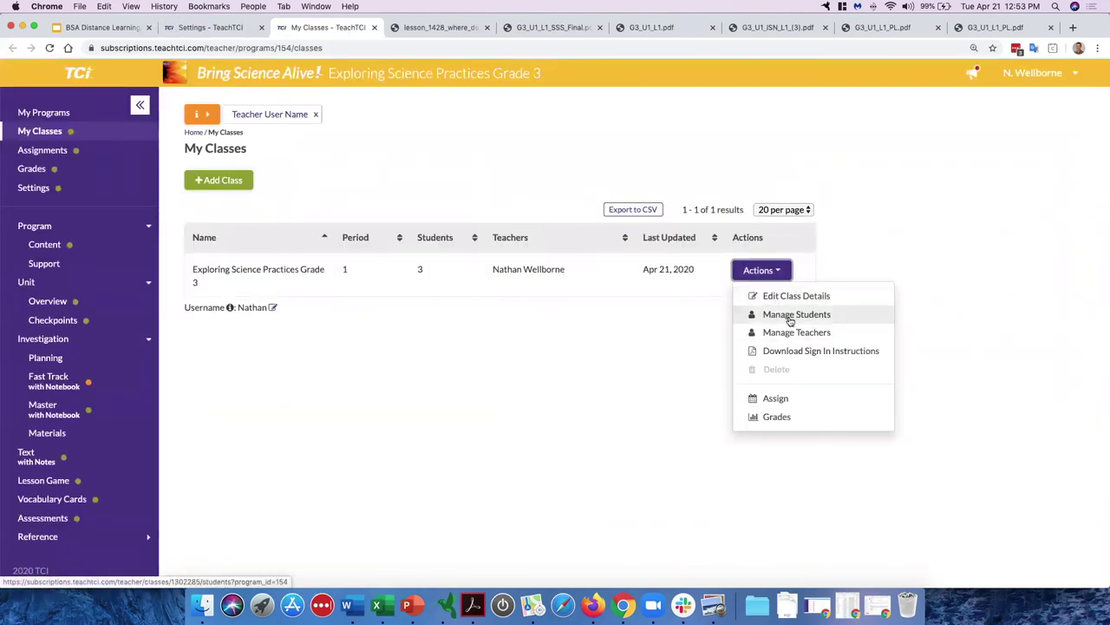
click(787, 315)
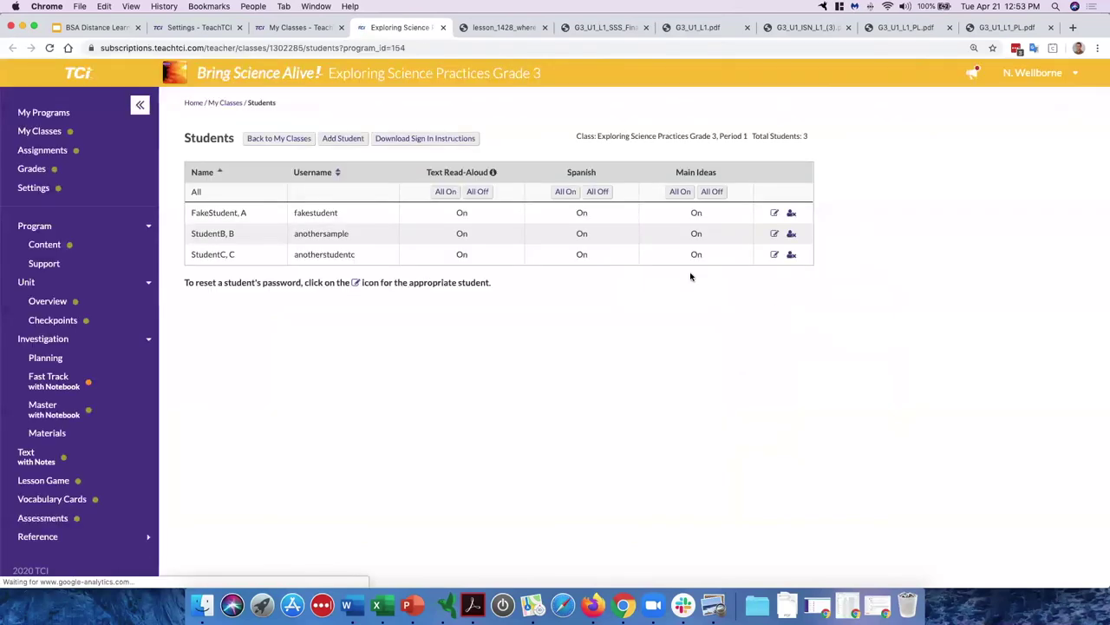
click(598, 190)
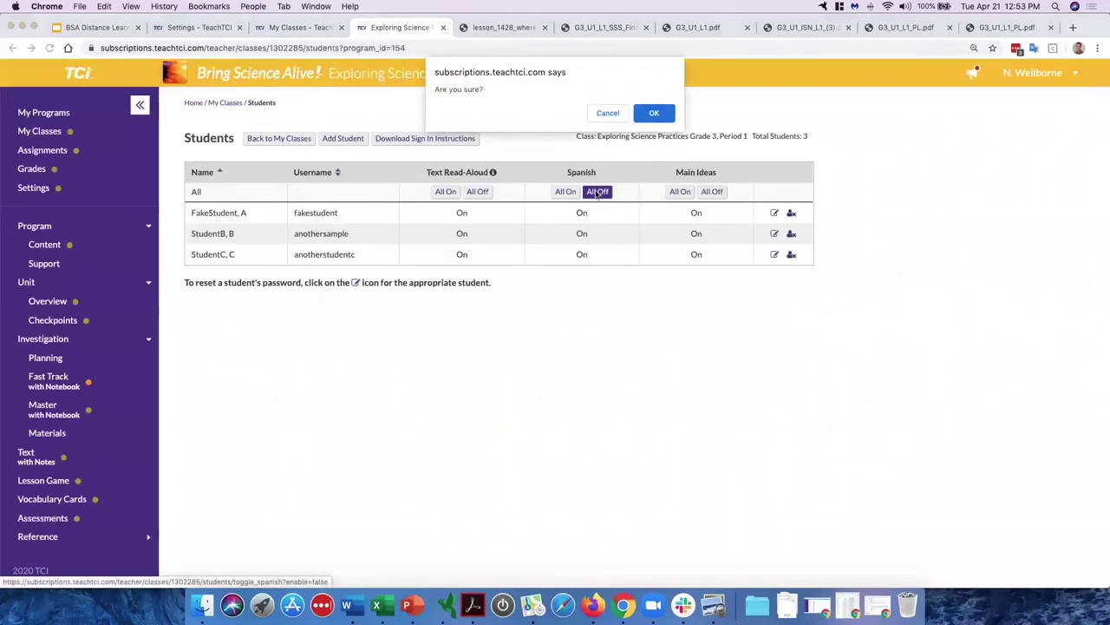
click(653, 113)
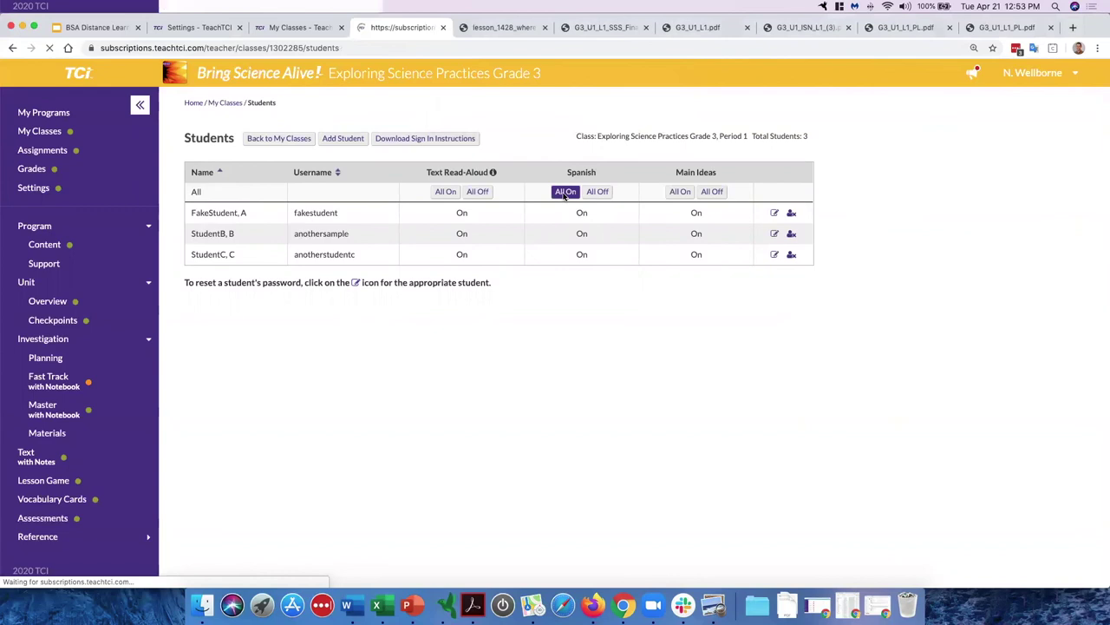
click(566, 229)
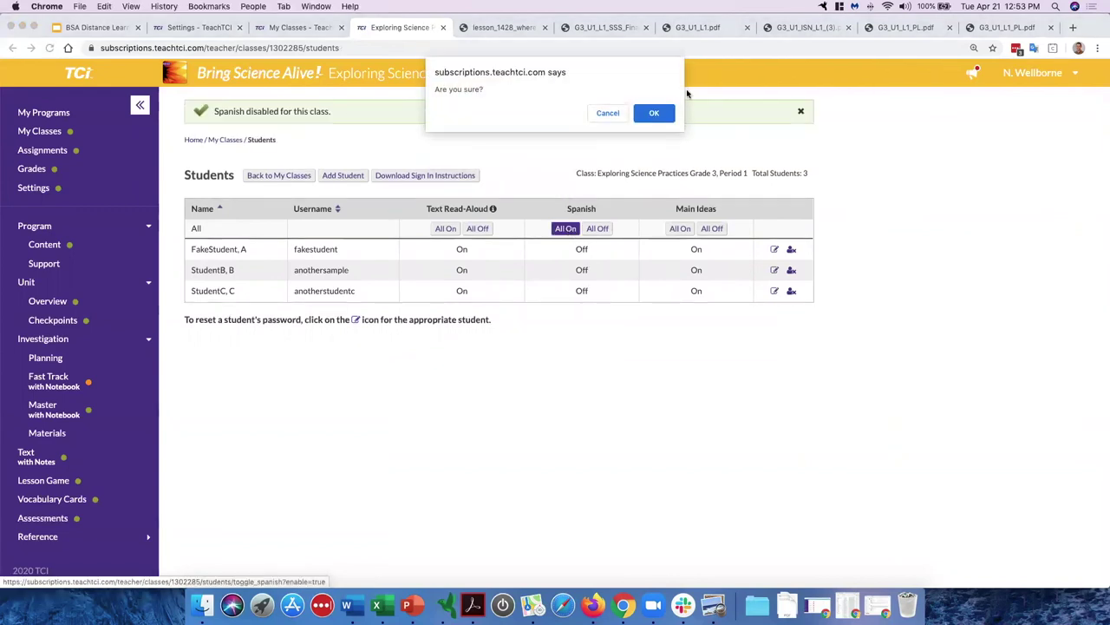
click(653, 113)
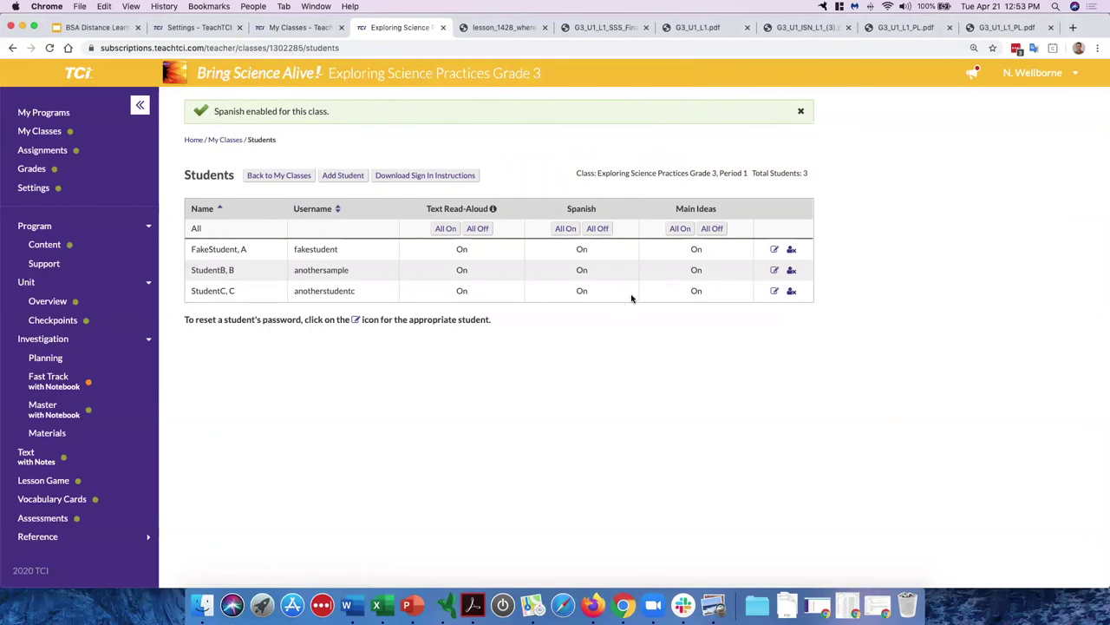
Step: Uncheck and recheck Main Ideas and Text Read-Aloud for the first student, update, and return to Settings
click(774, 250)
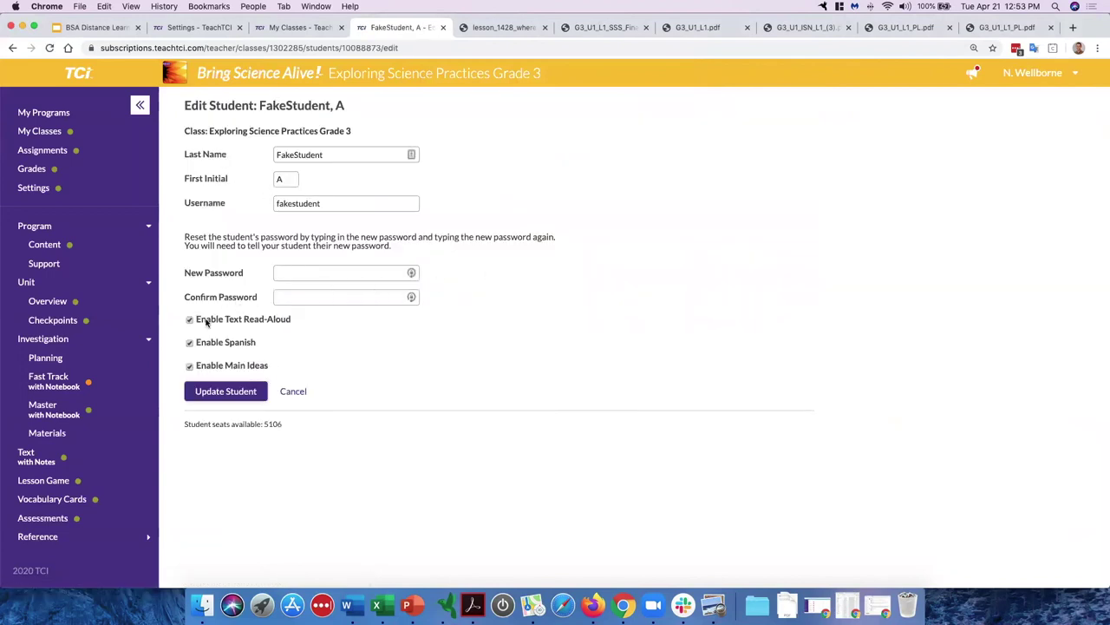
click(190, 367)
click(190, 320)
click(190, 366)
click(190, 319)
click(218, 392)
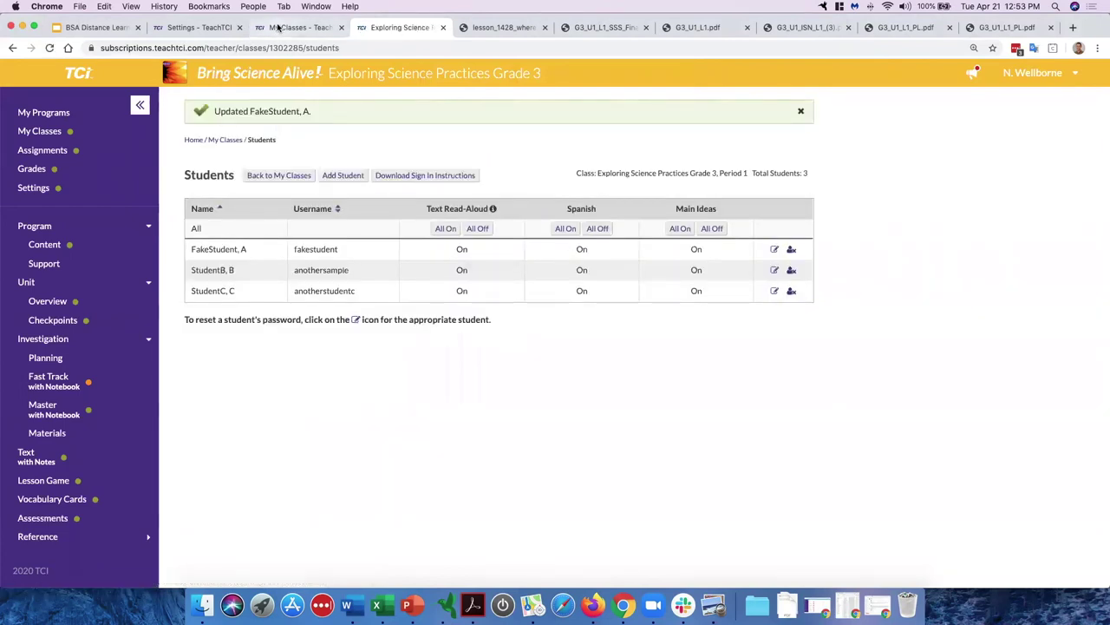
click(277, 28)
click(341, 27)
click(225, 28)
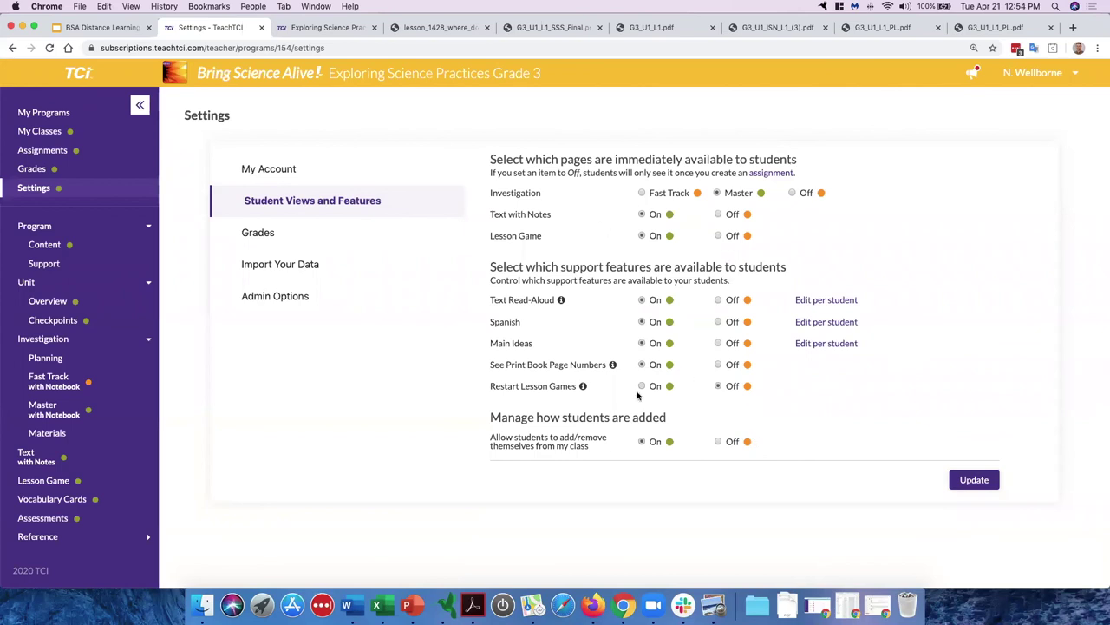
triple_click(526, 387)
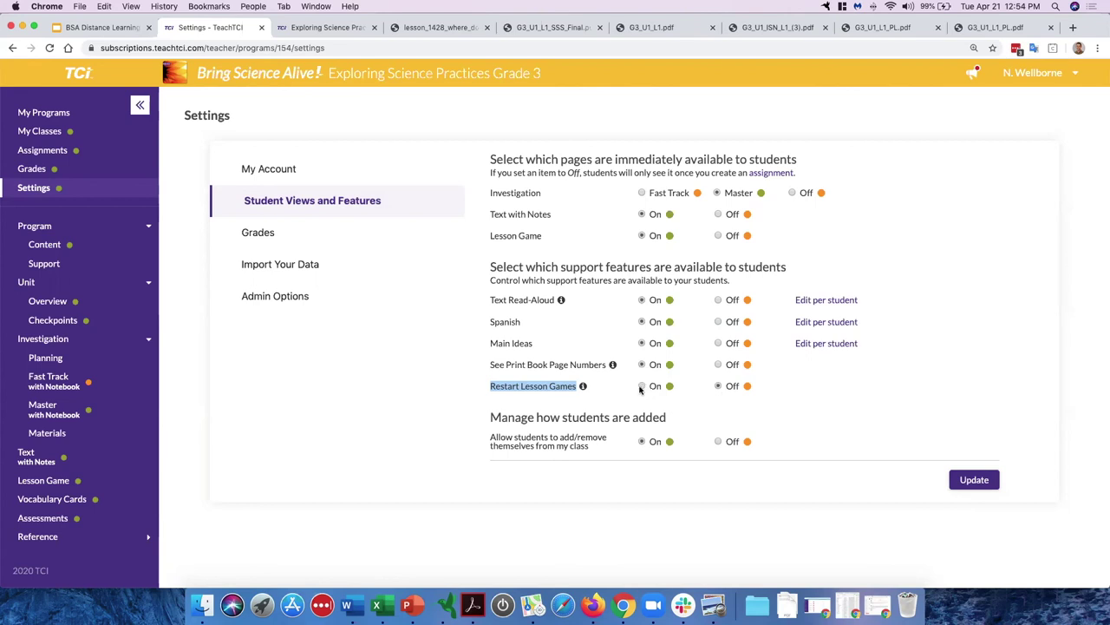
Step: Open the Help Center from the account menu, try searching 'mater', then open Professional Development
mouse_move(583, 388)
click(1050, 78)
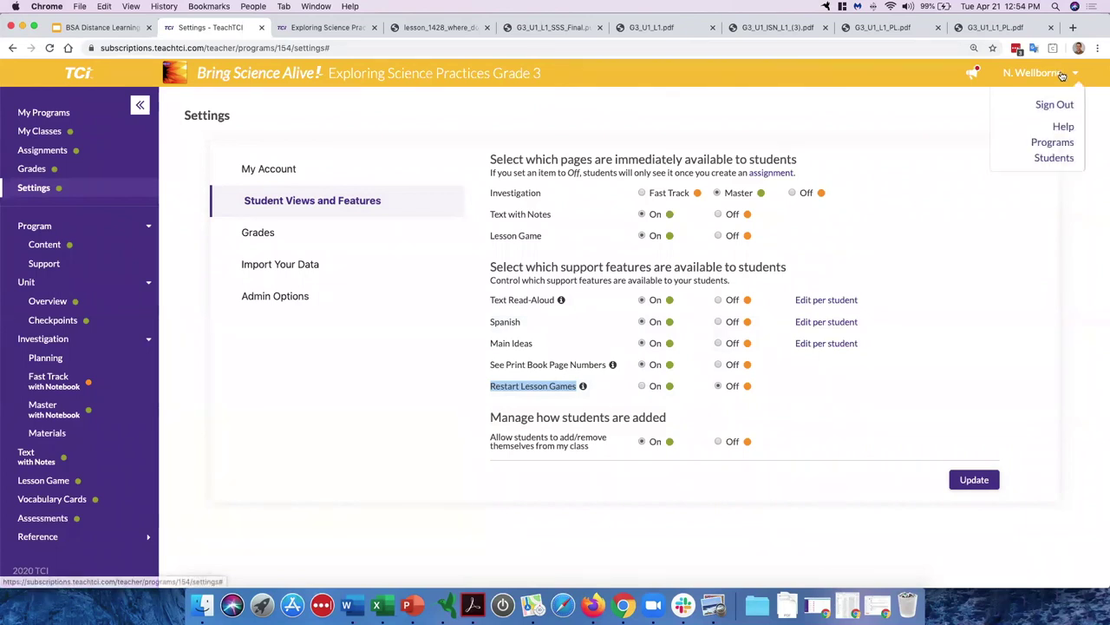
click(1063, 129)
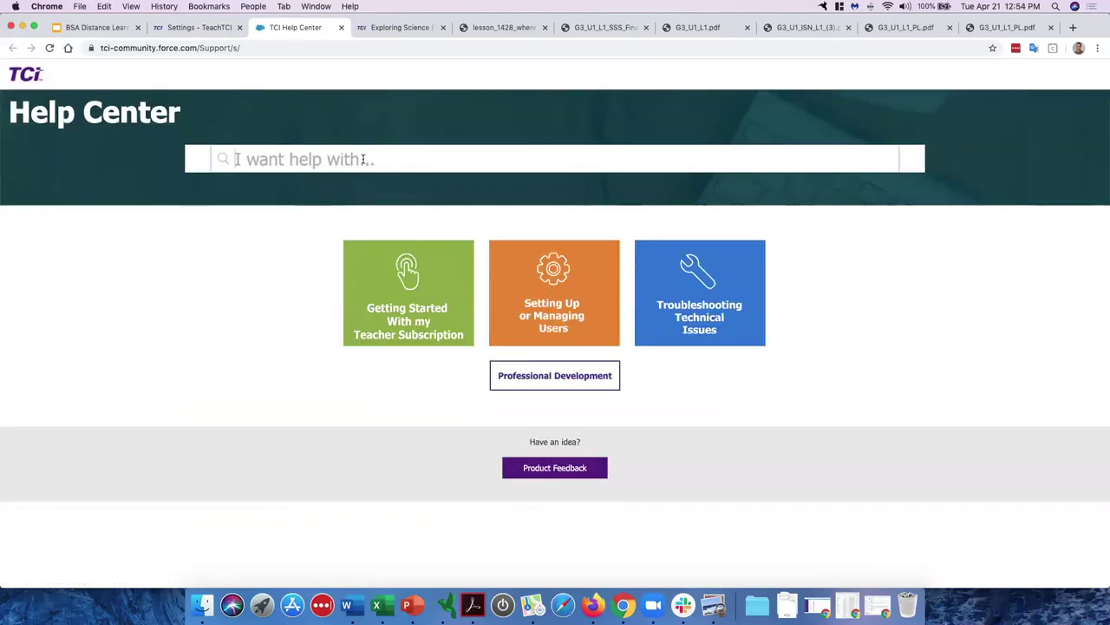
text(ma)
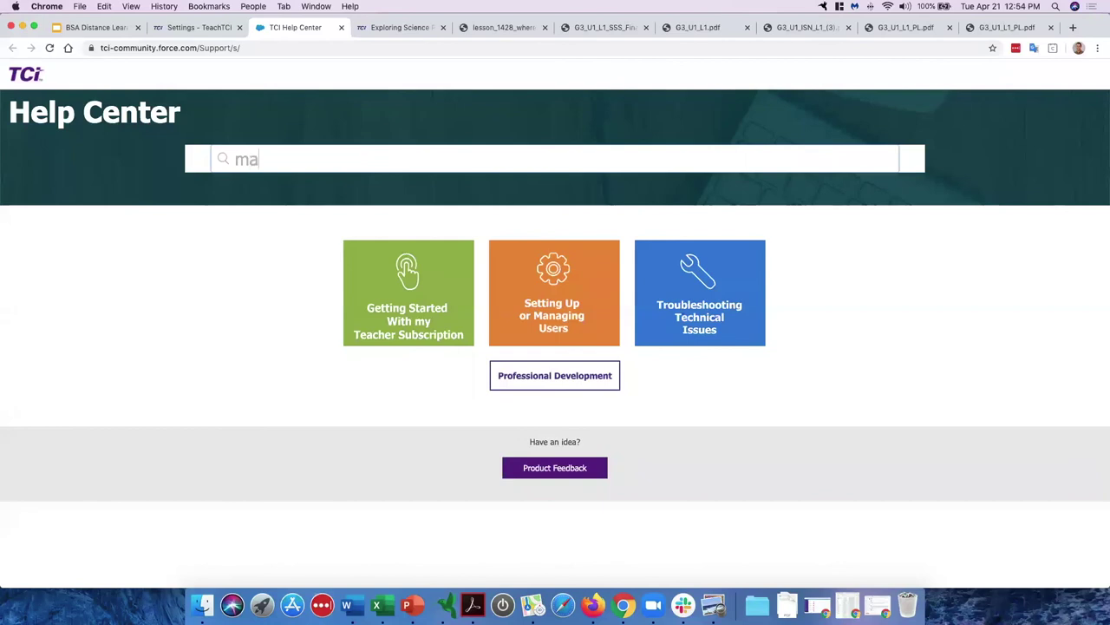
text(ter)
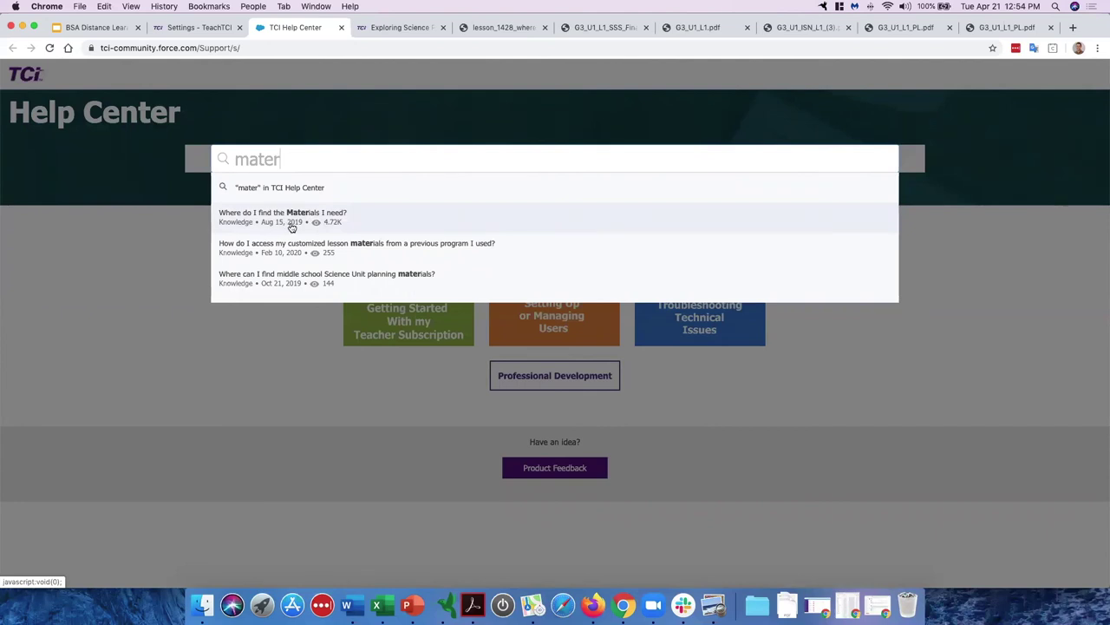
click(158, 253)
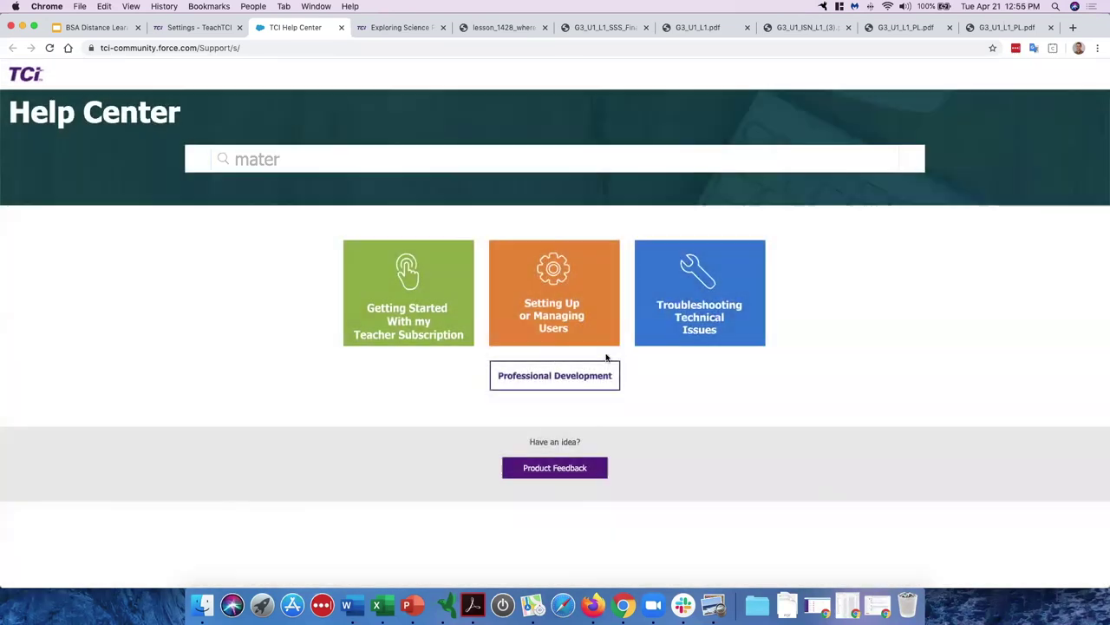
click(568, 383)
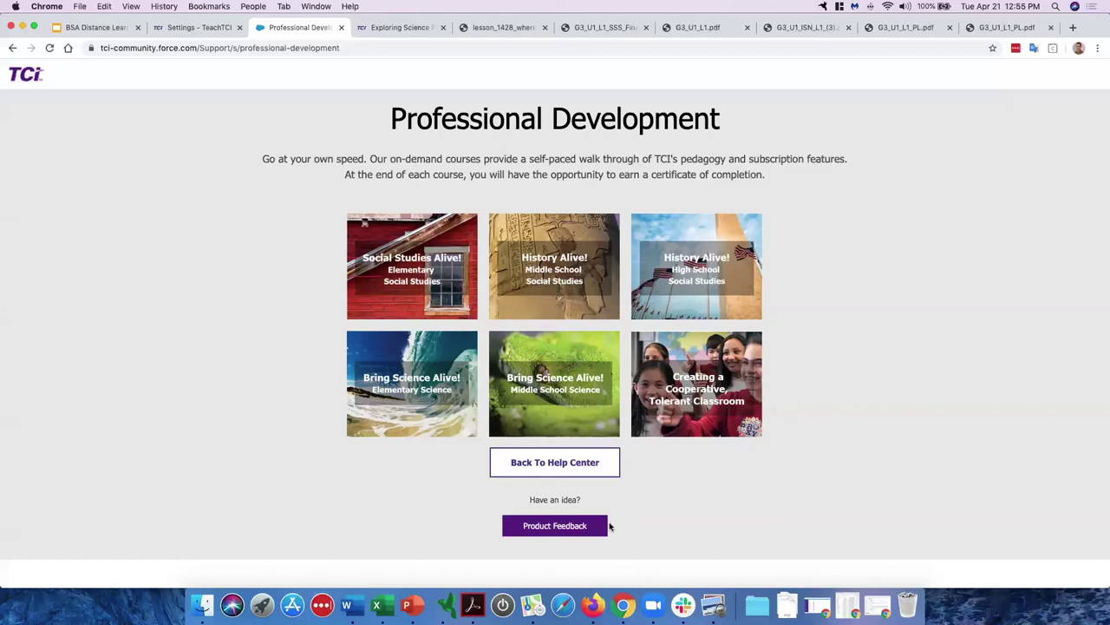
Step: Open the Product Feedback support form and step through the Name, School/District Email, Subject and Description fields
click(566, 527)
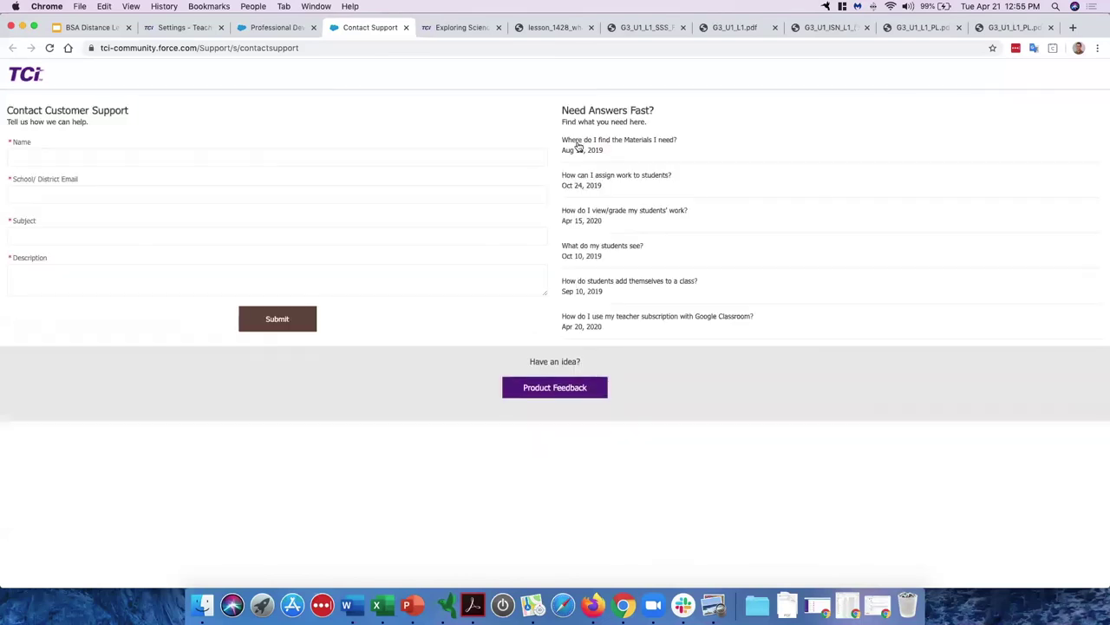
click(44, 154)
click(57, 194)
click(62, 247)
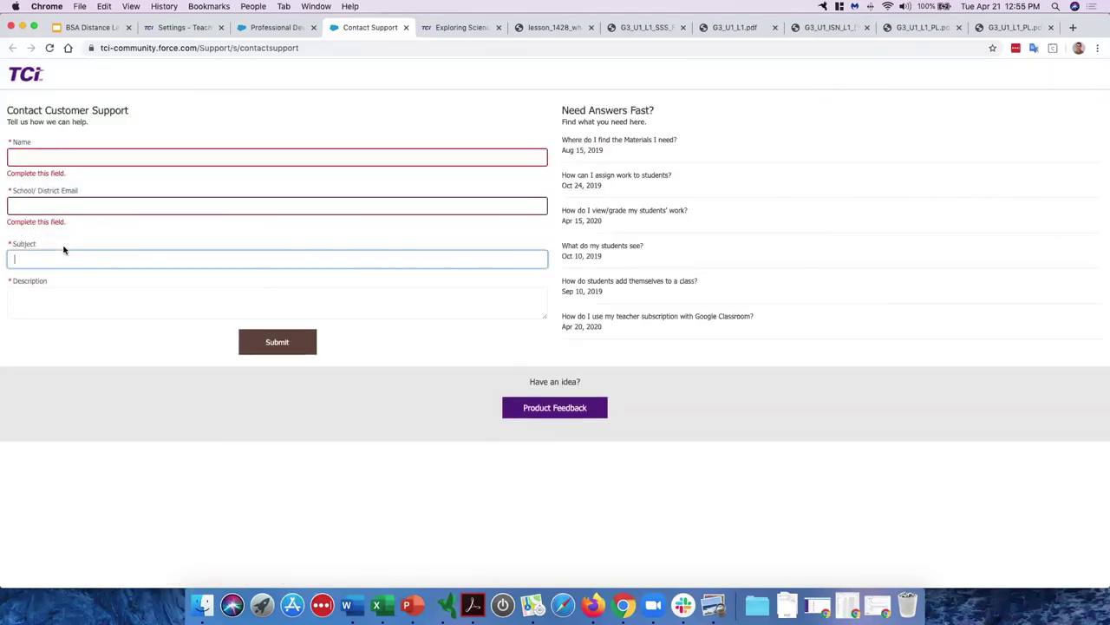
click(72, 292)
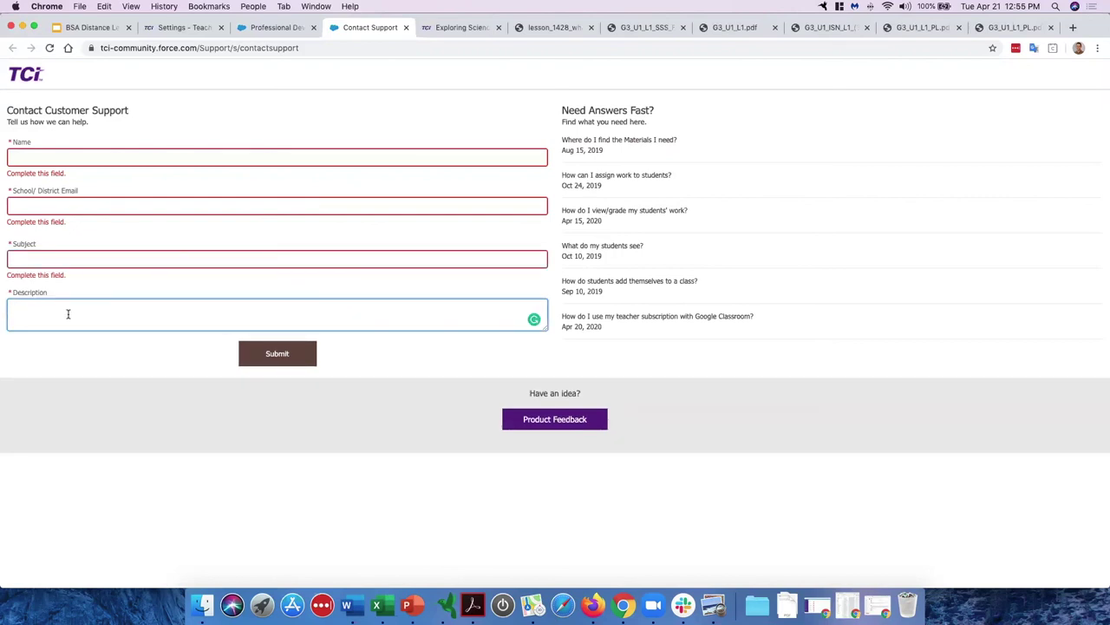
Step: Enter 'want to be able to highlight text' as the Description, fixing a typo, then select the line
text(want to be able to highlight tex)
triple_click(101, 309)
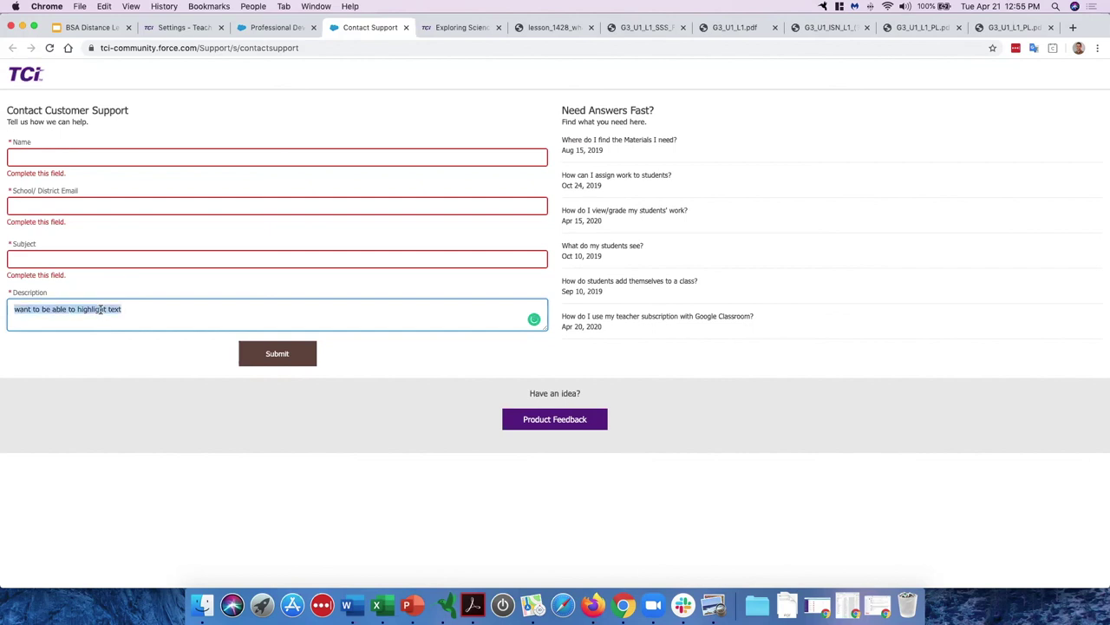
click(166, 314)
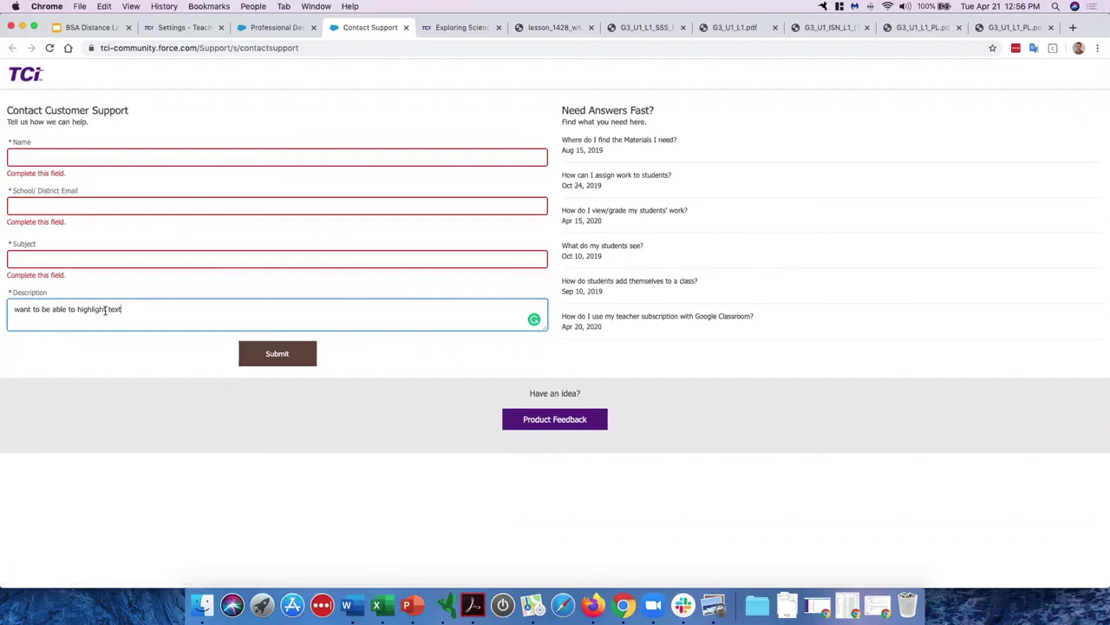
drag(121, 309, 13, 310)
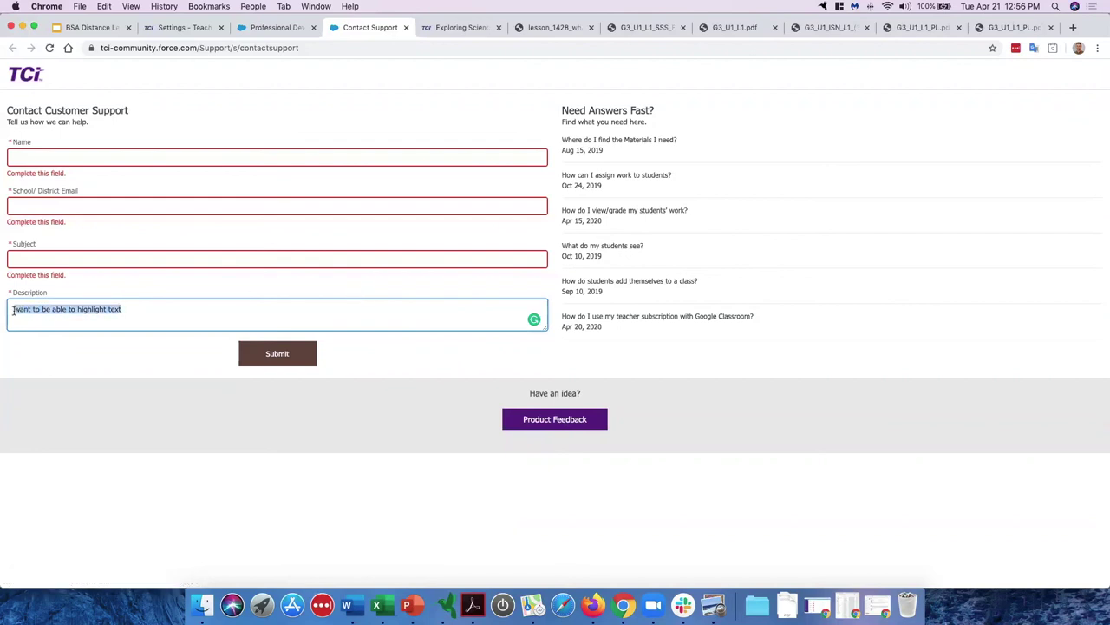
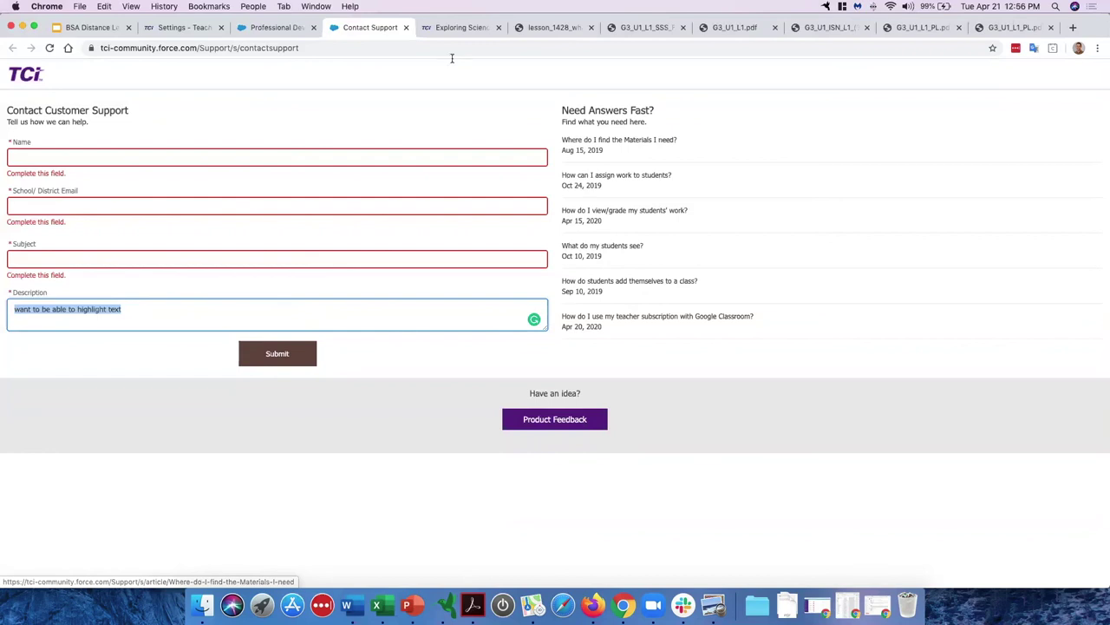
Step: Return to the Settings tab's Student Views and Features options and open the account menu
click(198, 28)
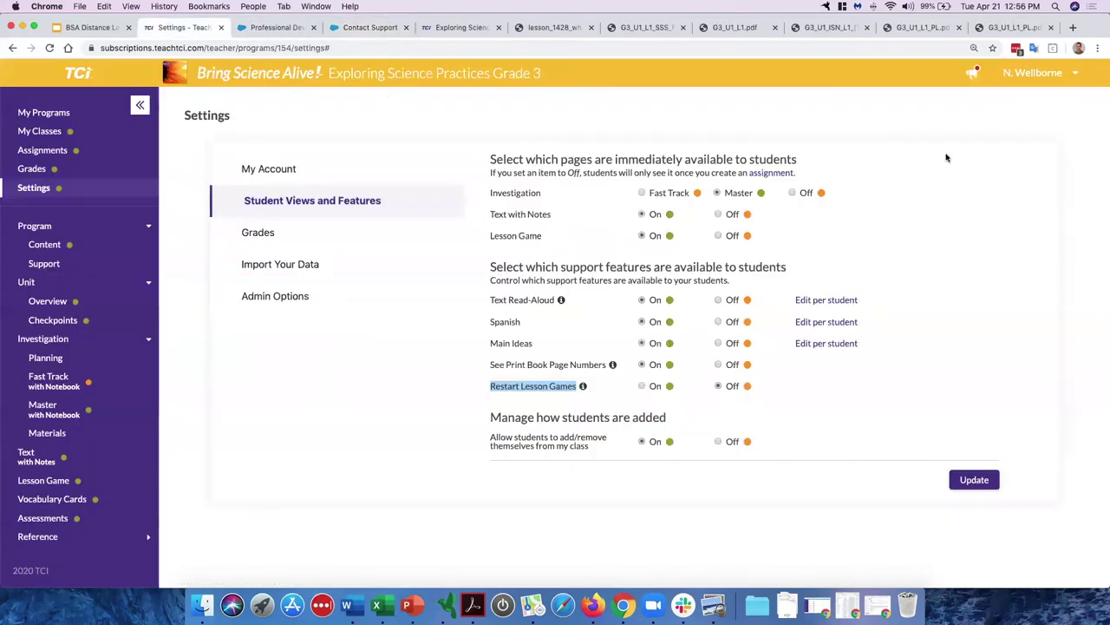
click(1065, 76)
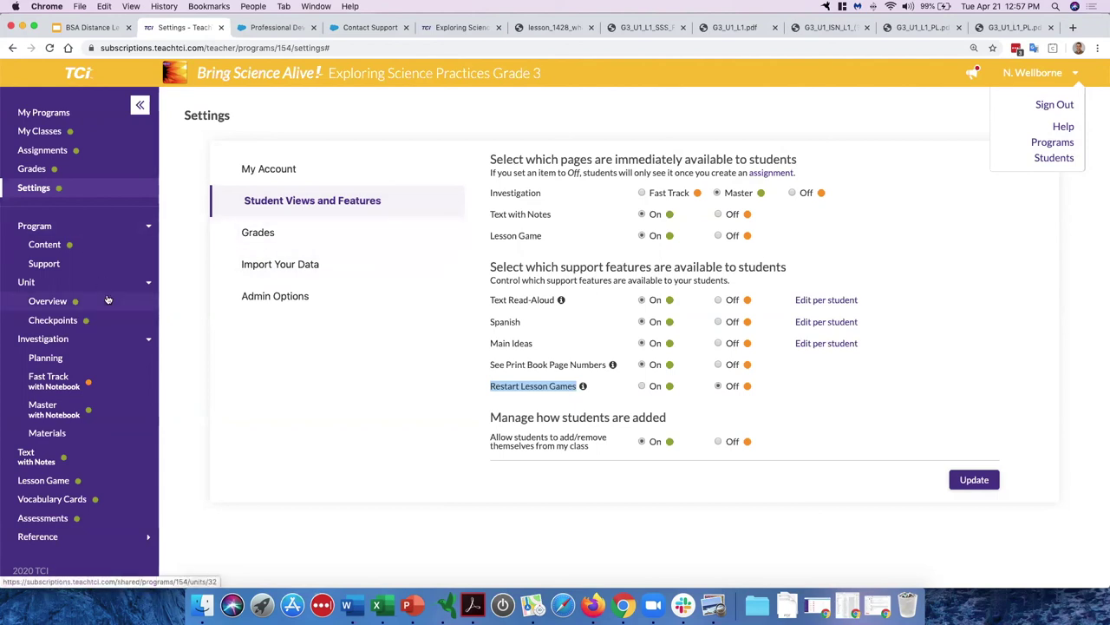
Step: Open Text with Notes for Lesson 1, Where Do Organisms Live?, scrolled to the Introduction
click(102, 459)
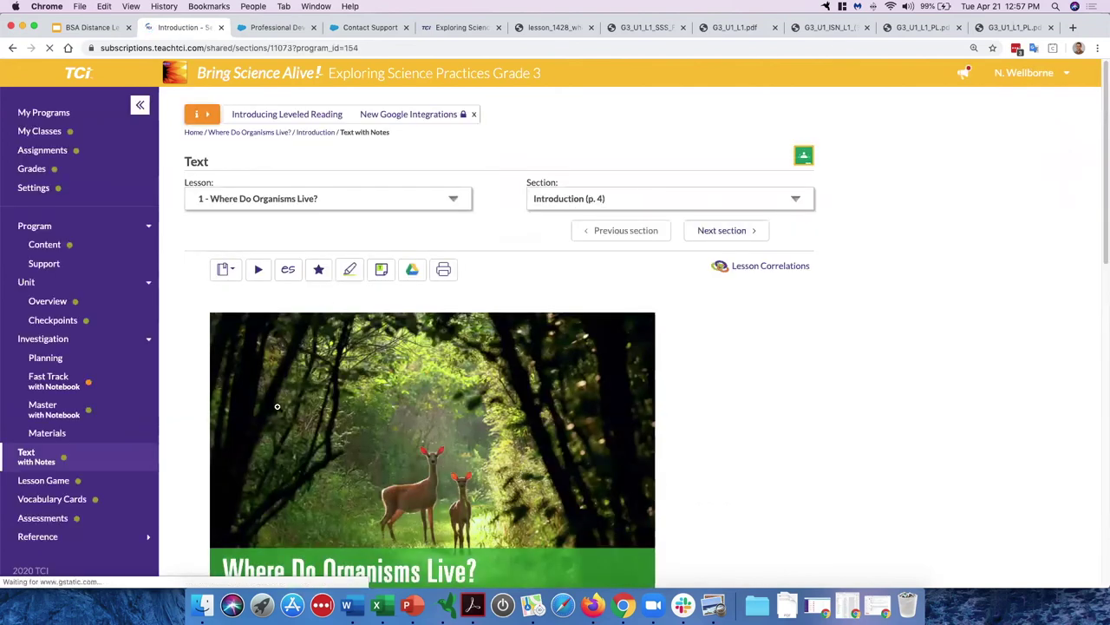
scroll(278, 406, down, 5)
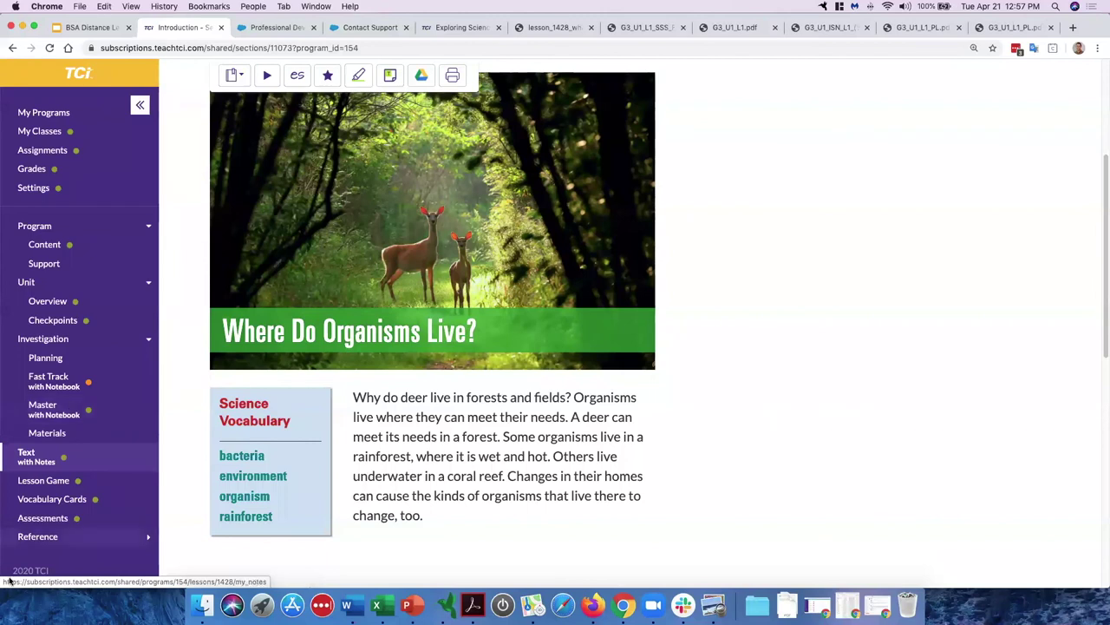
Step: In the Lesson 1 vocabulary cards, flip 'bacteria' and then 'environment' to their definitions
click(66, 501)
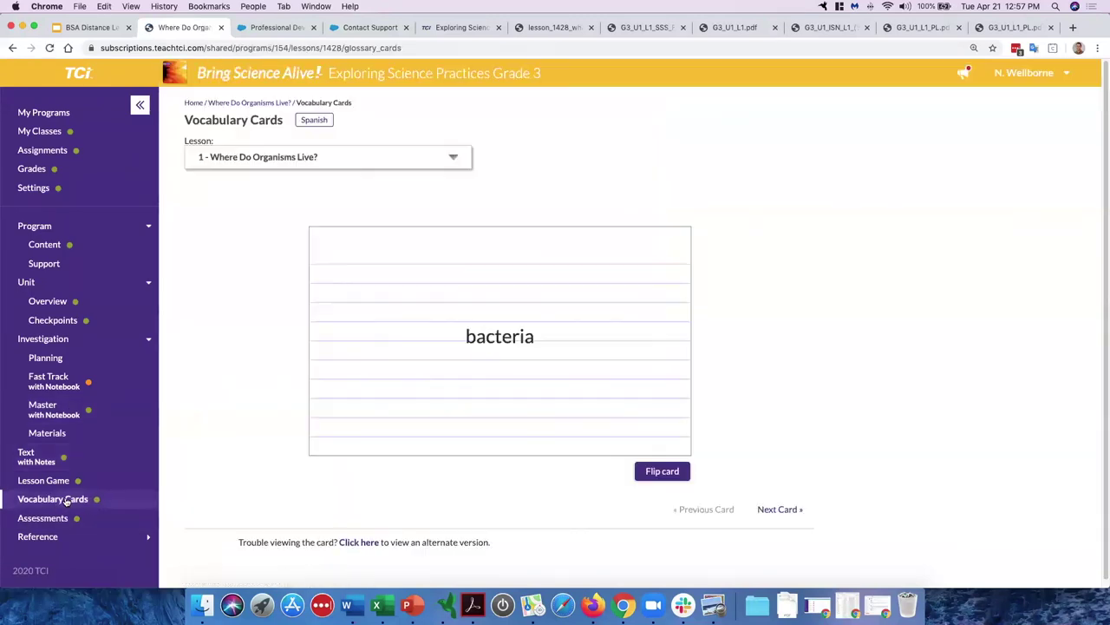
click(659, 472)
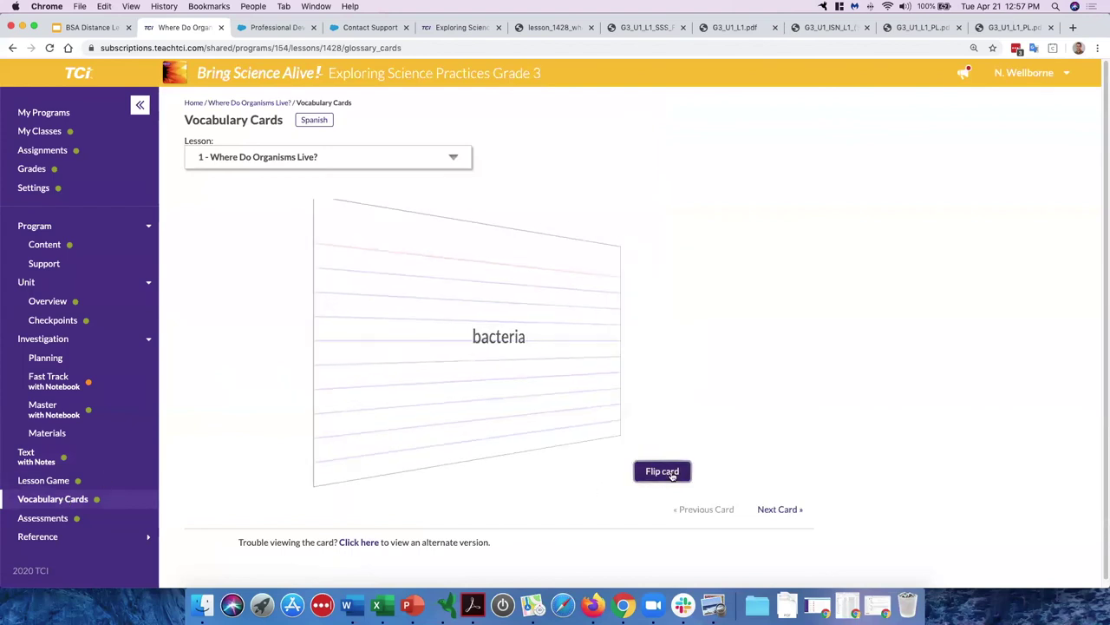
click(671, 473)
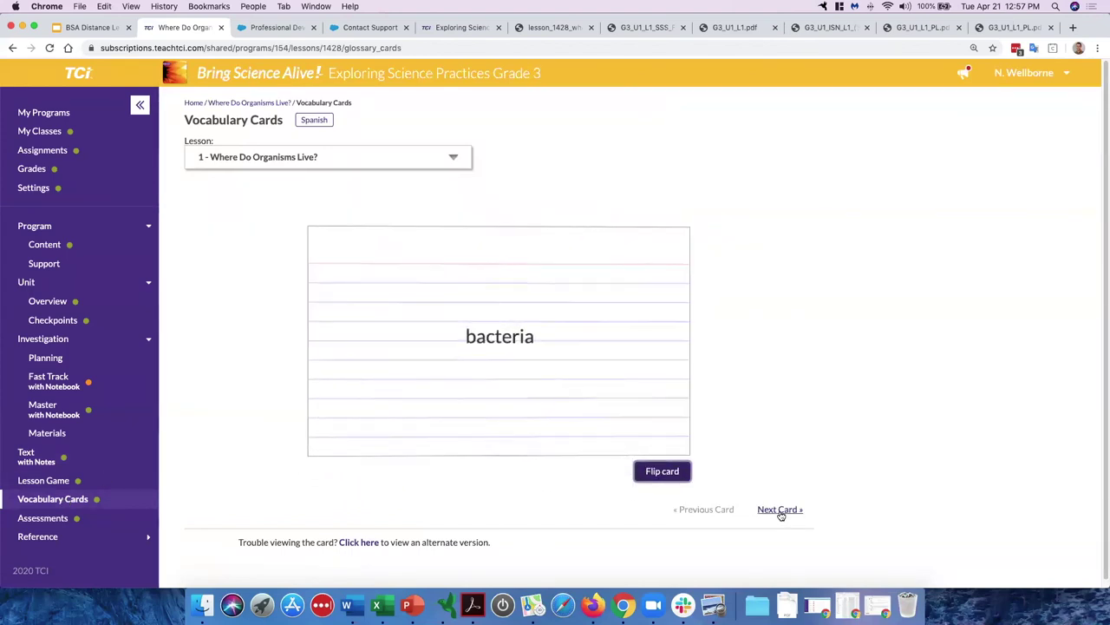
click(779, 510)
click(679, 474)
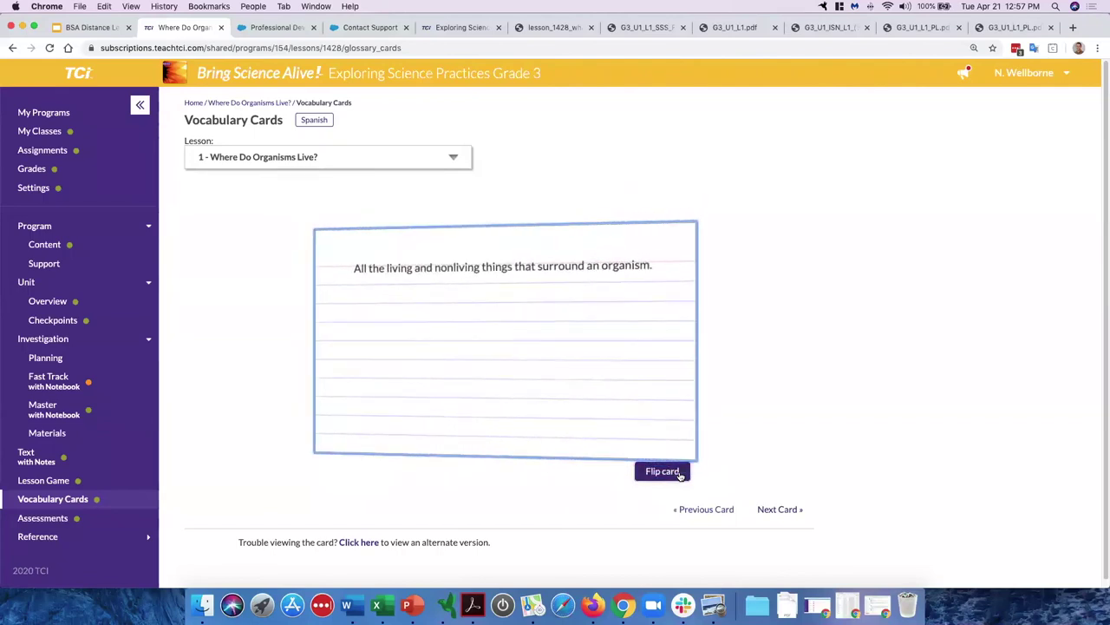
click(663, 471)
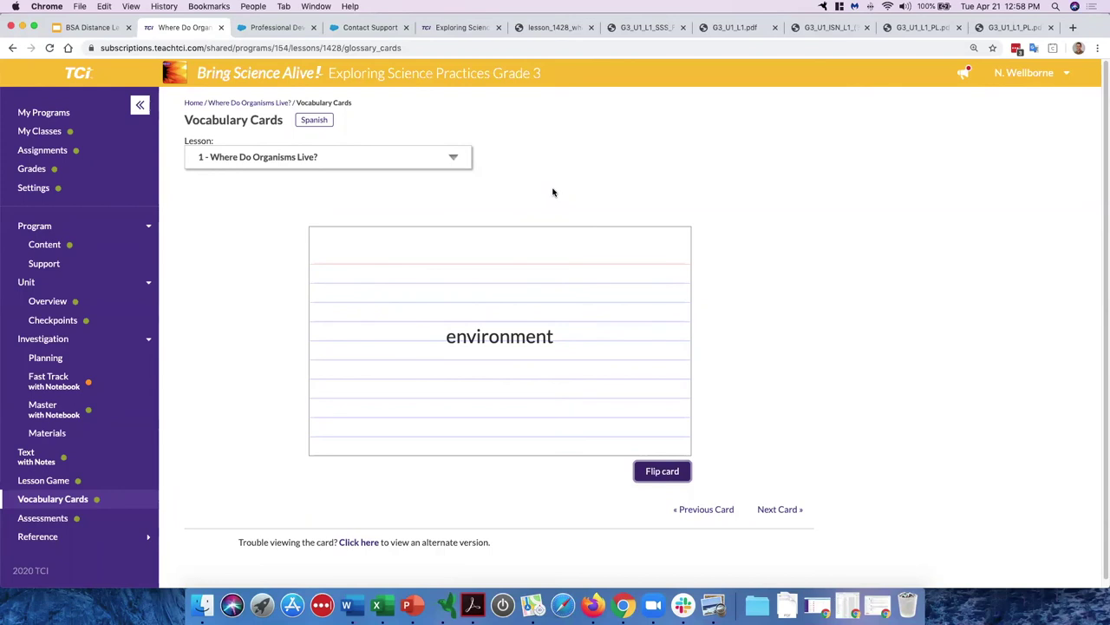
Step: Open the Assignments page showing 0 upcoming assignments
click(67, 155)
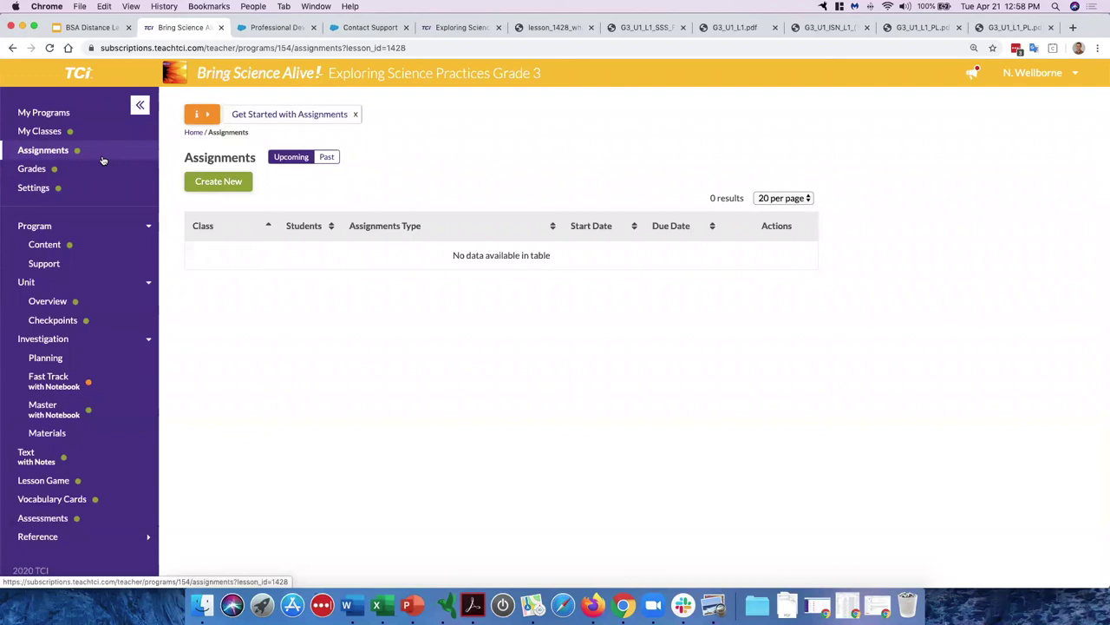
click(224, 182)
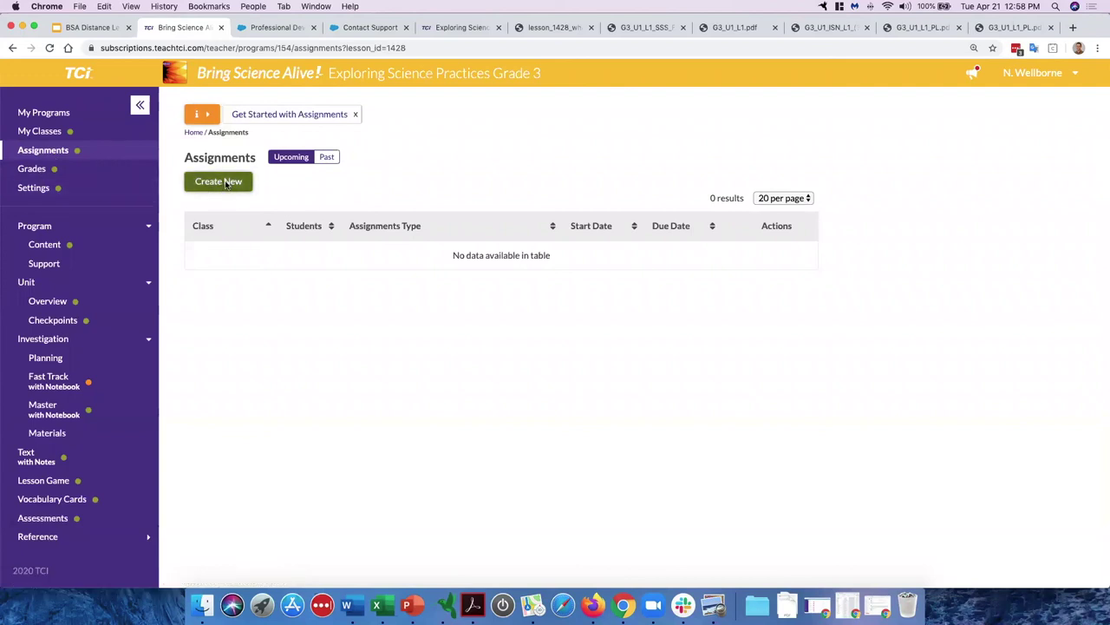
scroll(373, 246, down, 1)
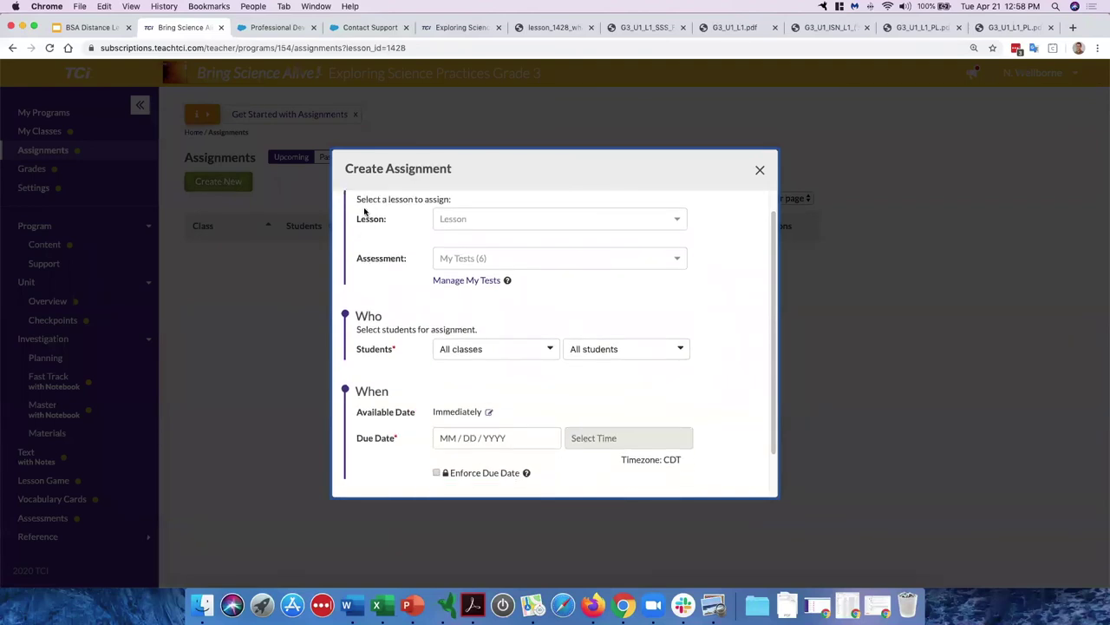
double_click(371, 196)
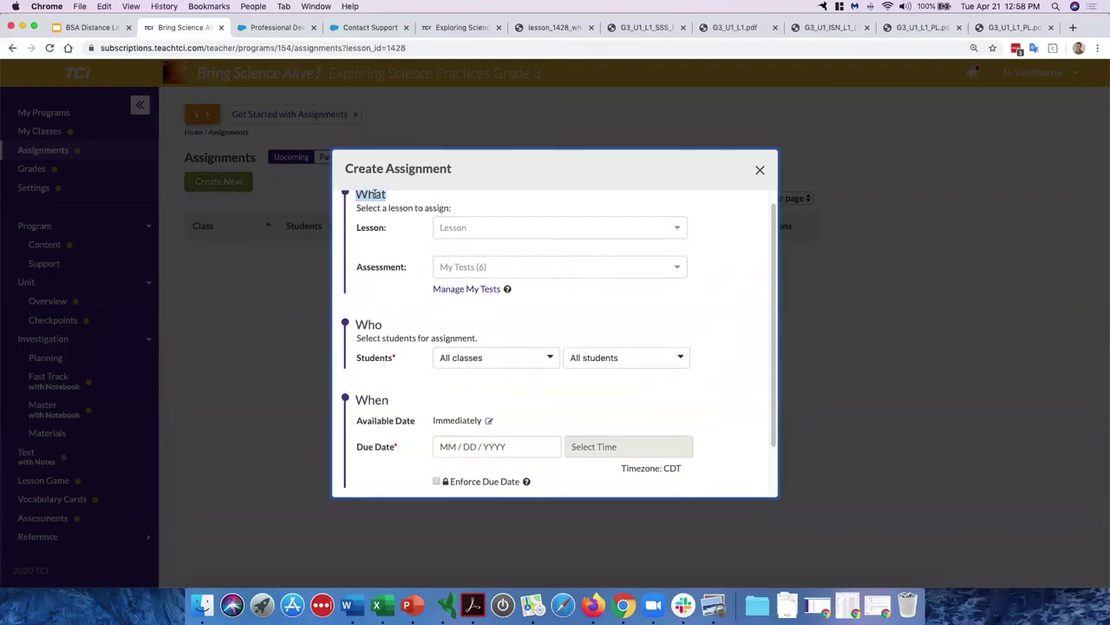
click(476, 233)
click(476, 249)
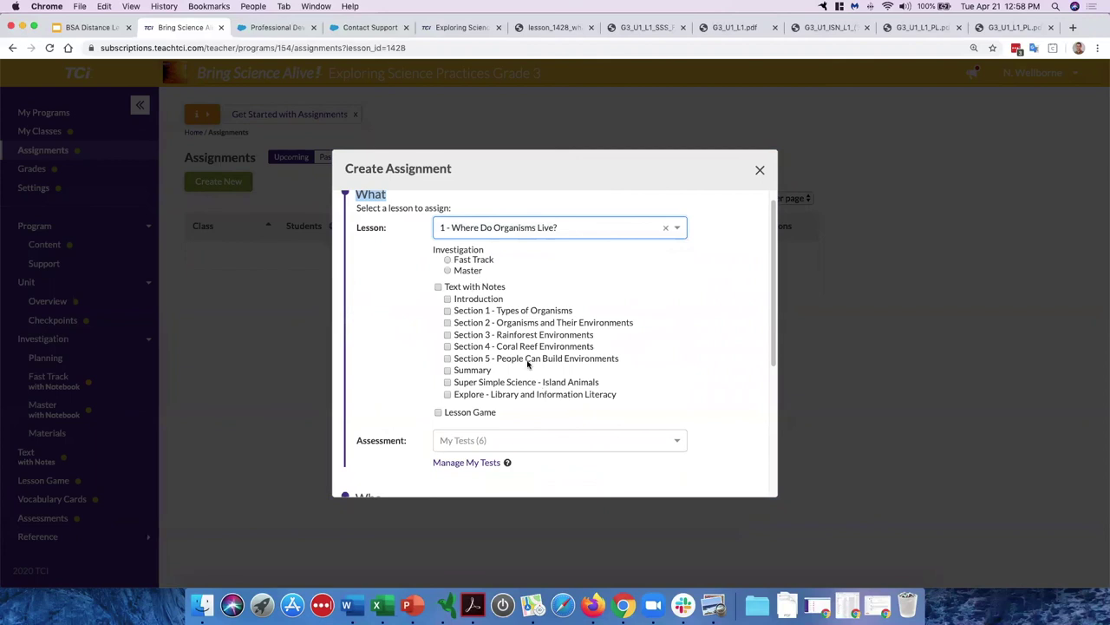
click(448, 270)
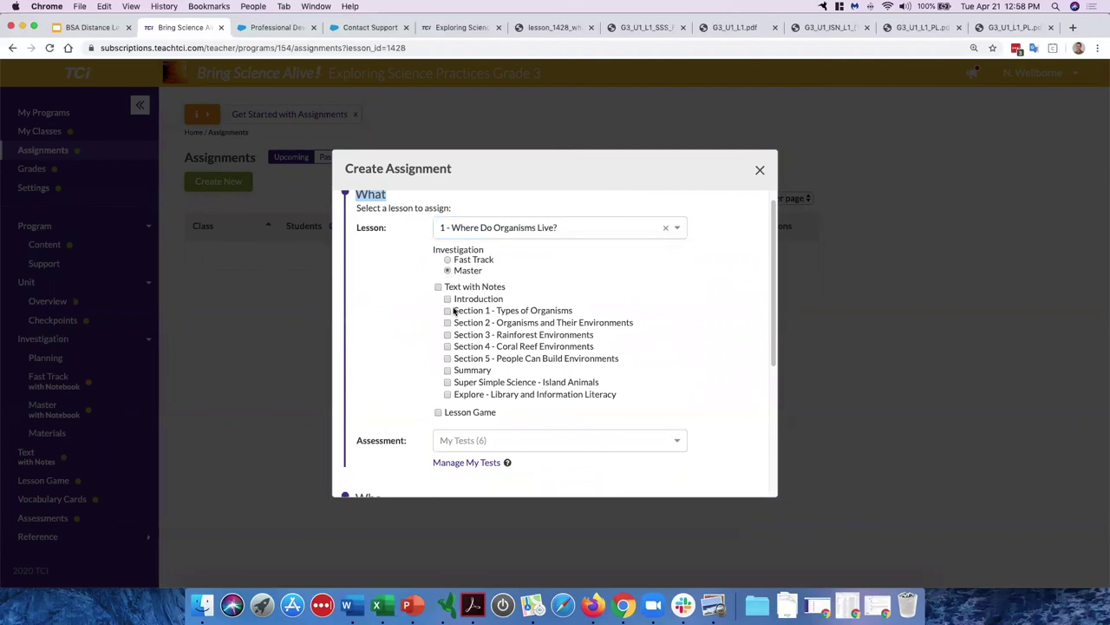
click(447, 310)
scroll(411, 363, down, 5)
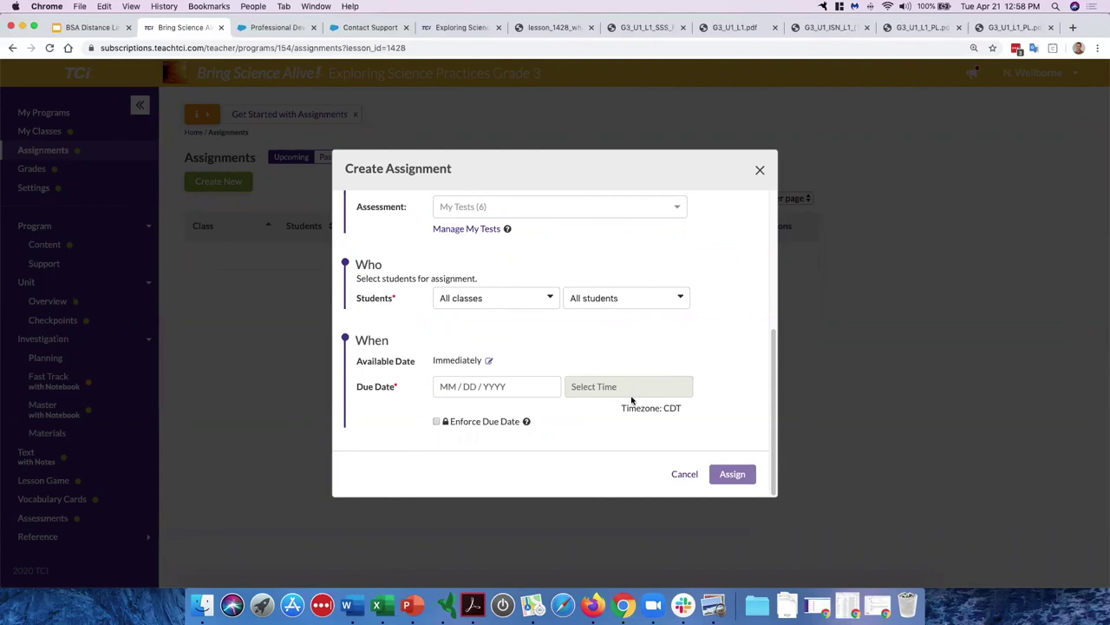
click(760, 171)
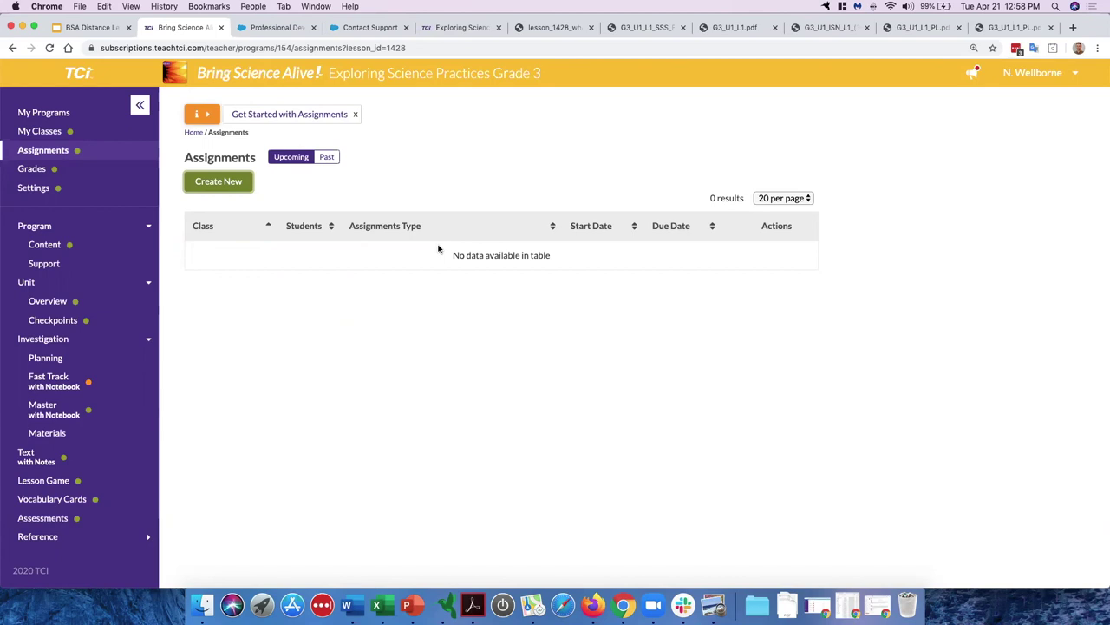
Step: Draft a Lesson 1 assignment with the Patterns of Motion test, discard it, then open Assessments
click(225, 184)
click(461, 246)
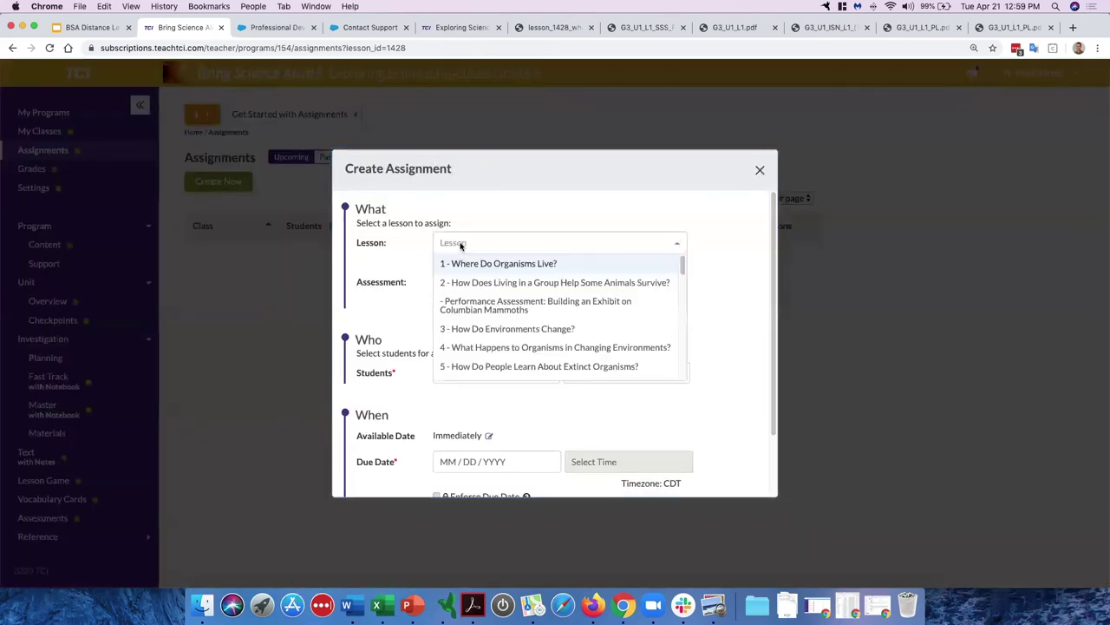
click(465, 263)
scroll(434, 313, down, 3)
click(471, 260)
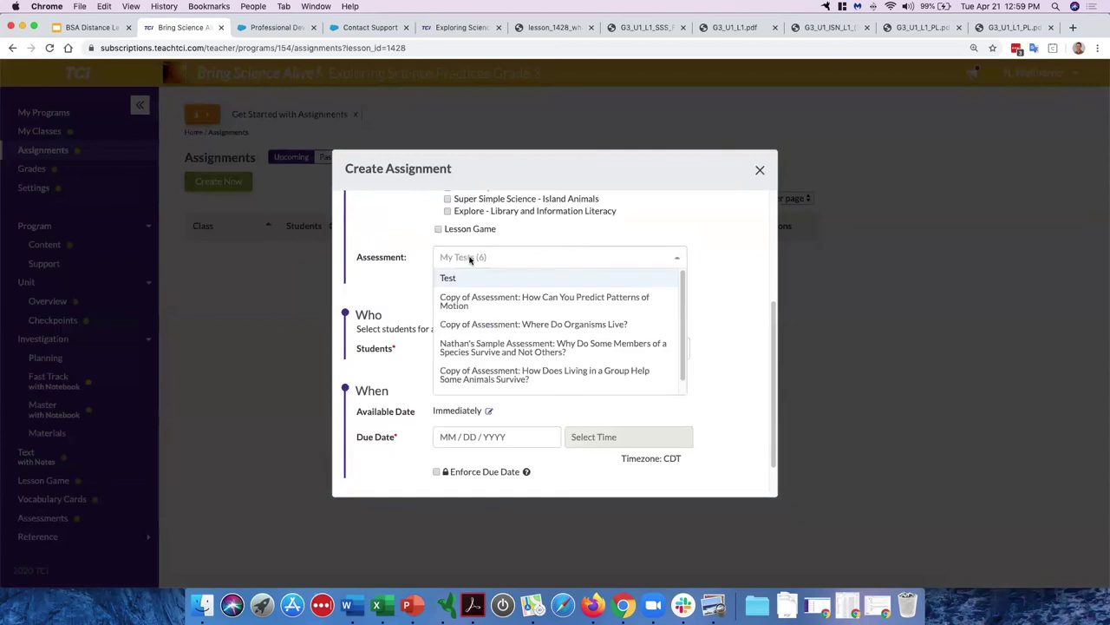
click(498, 312)
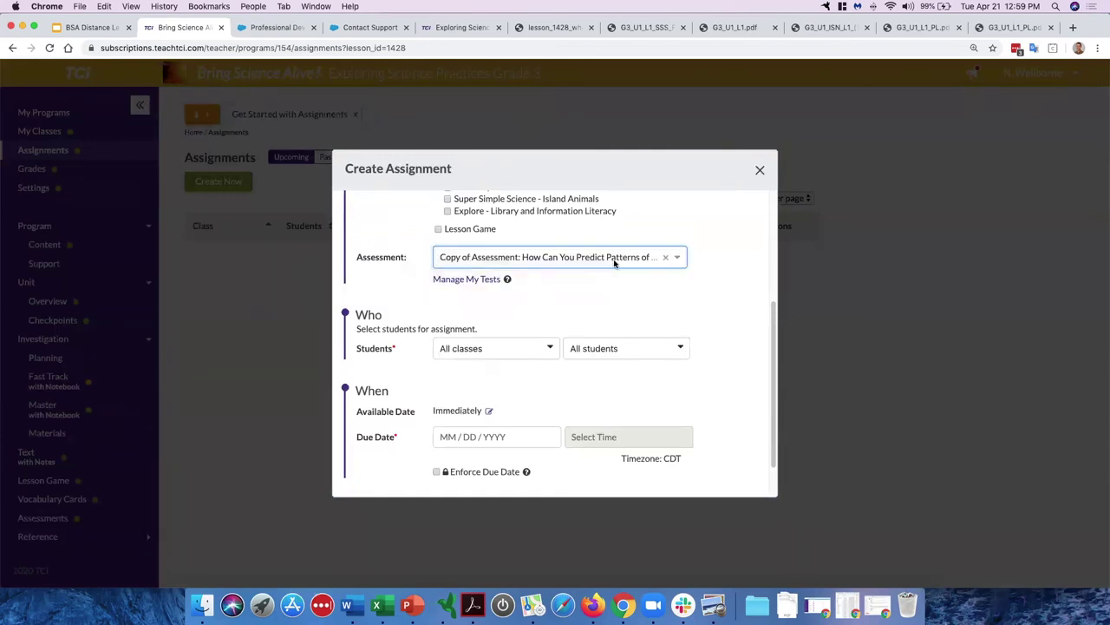
click(760, 171)
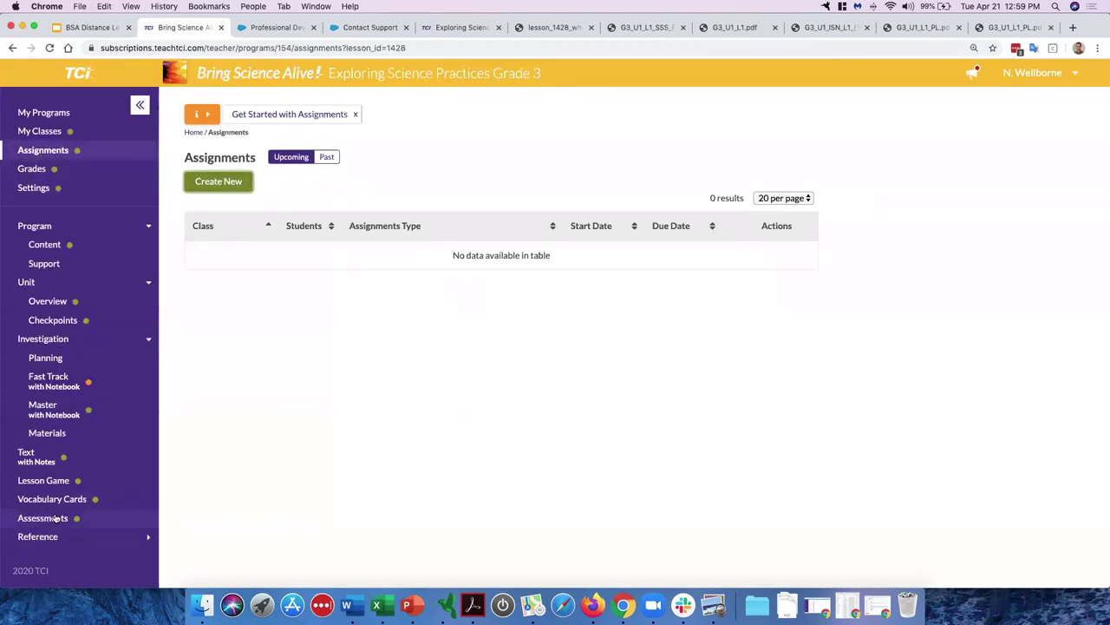
click(83, 521)
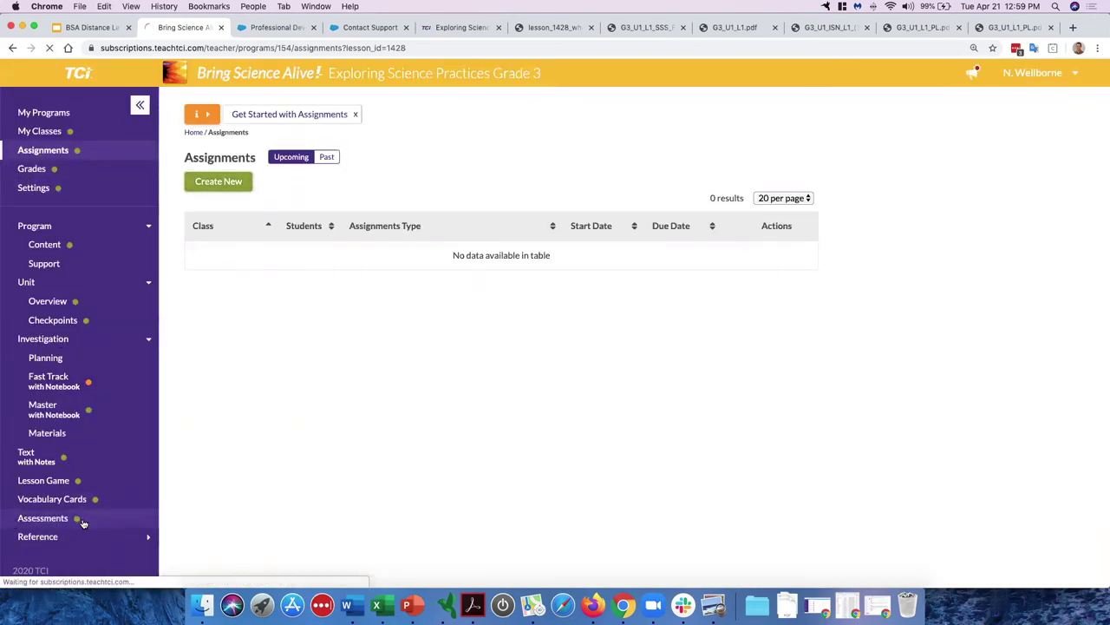